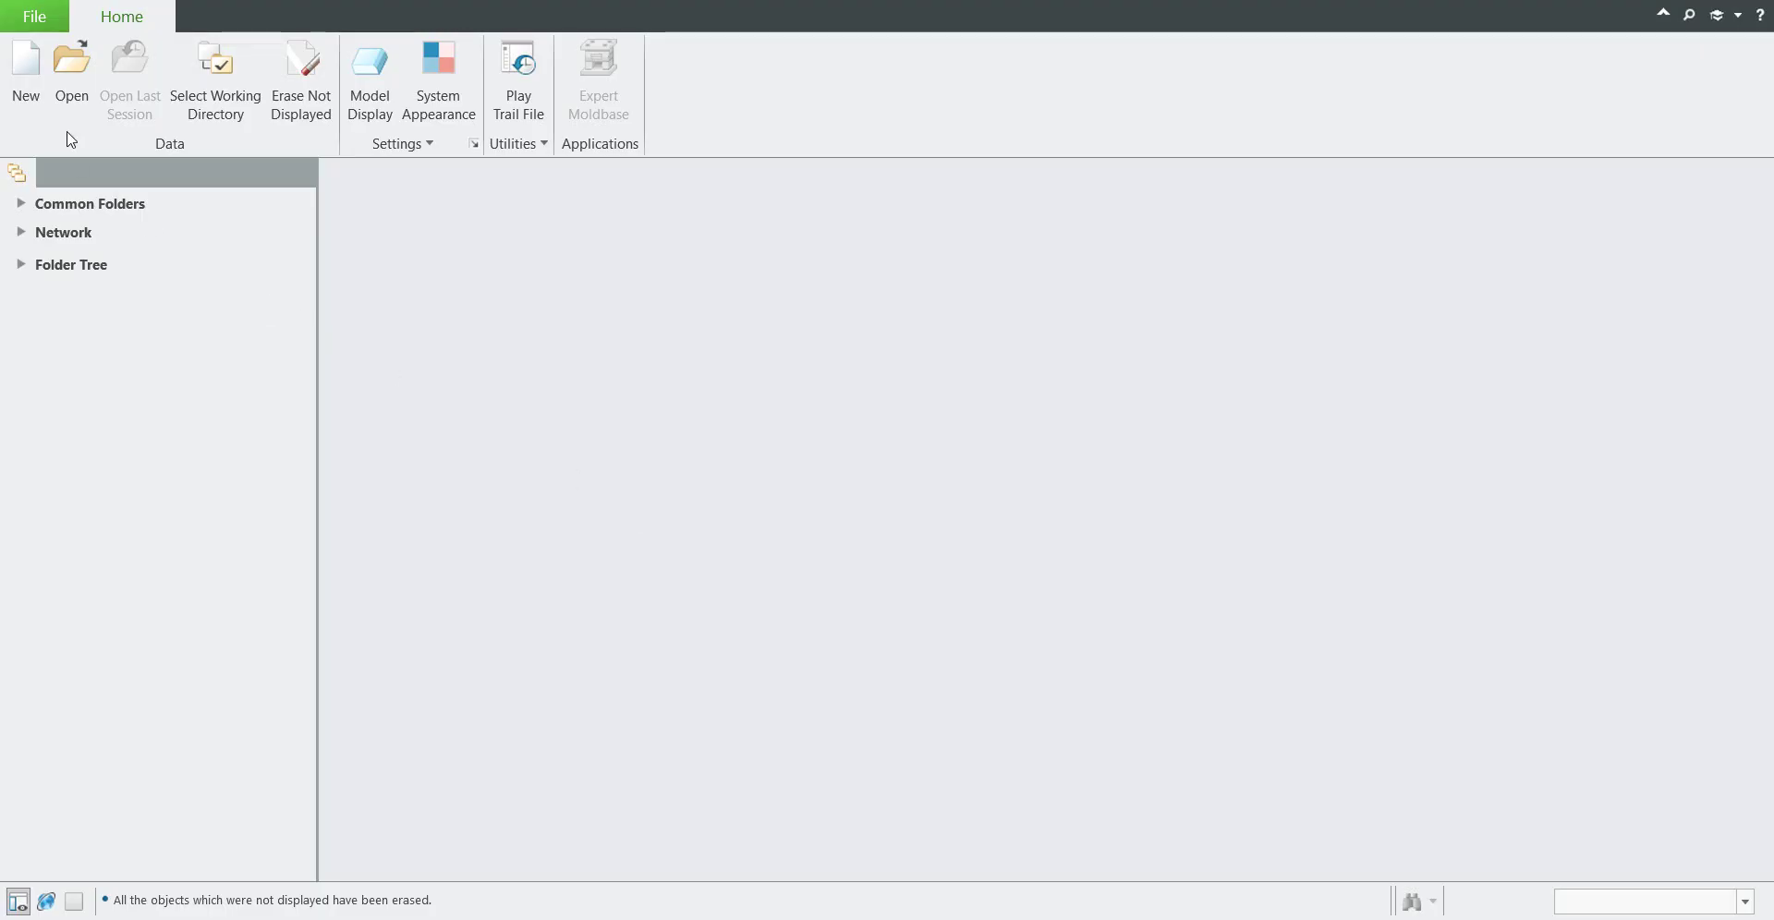
Step: Create solid part PRT0001 from the default template, then hide the datum plane display
left_click(25, 72)
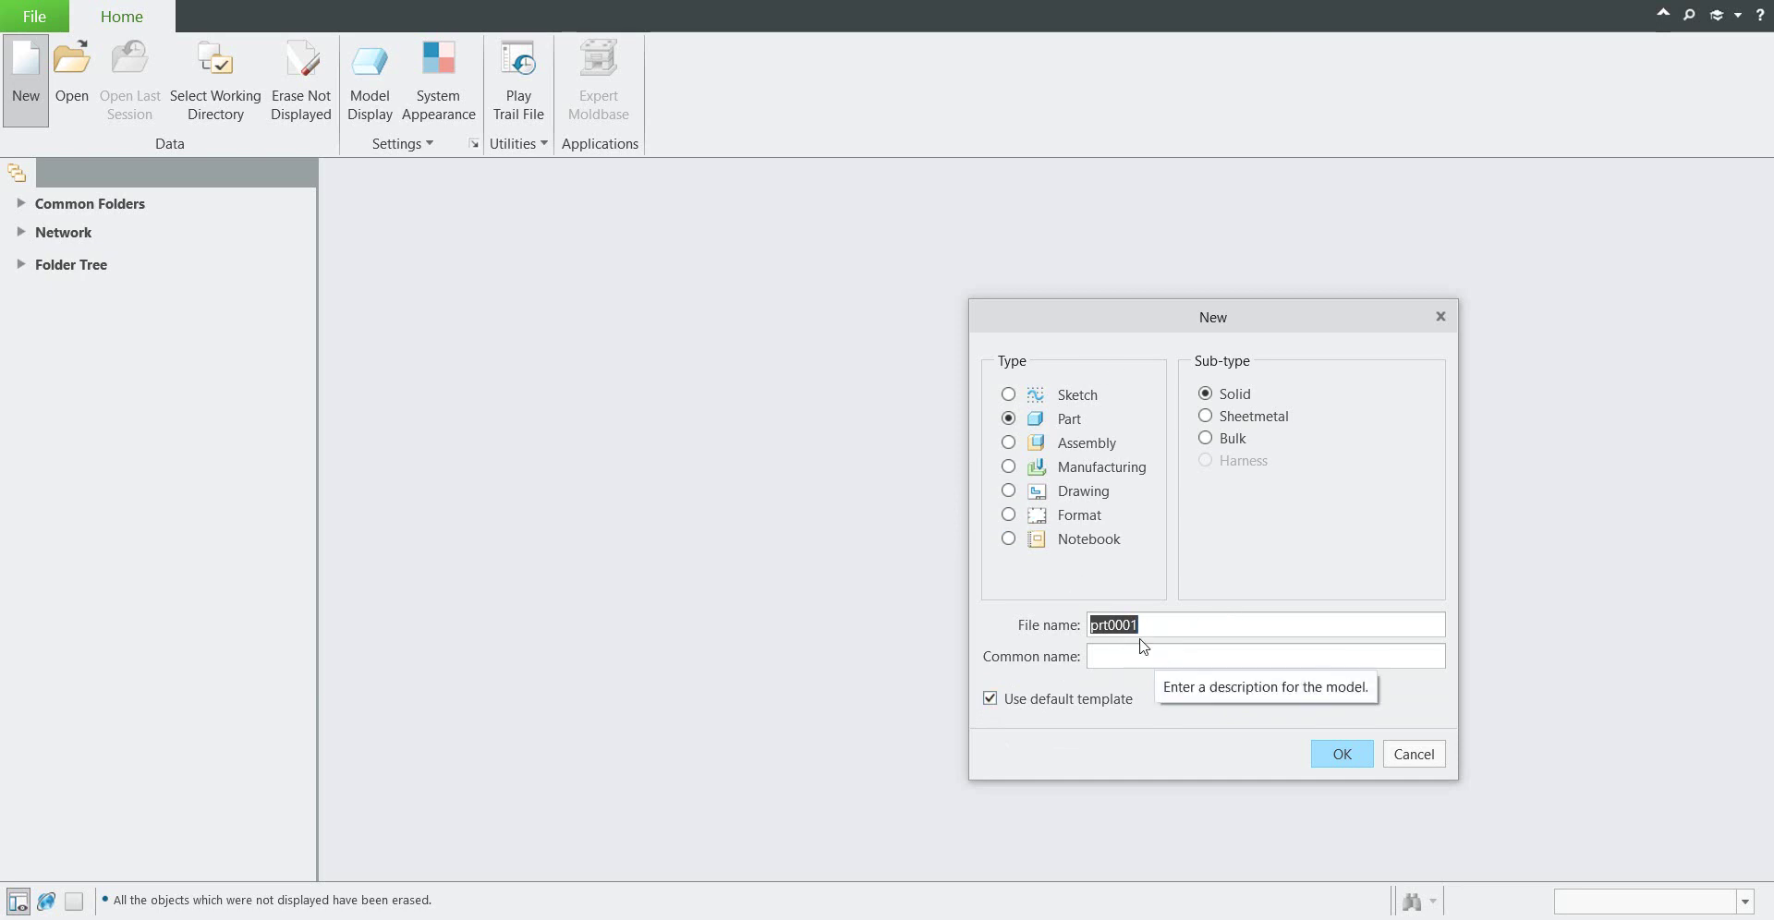
left_click(1345, 756)
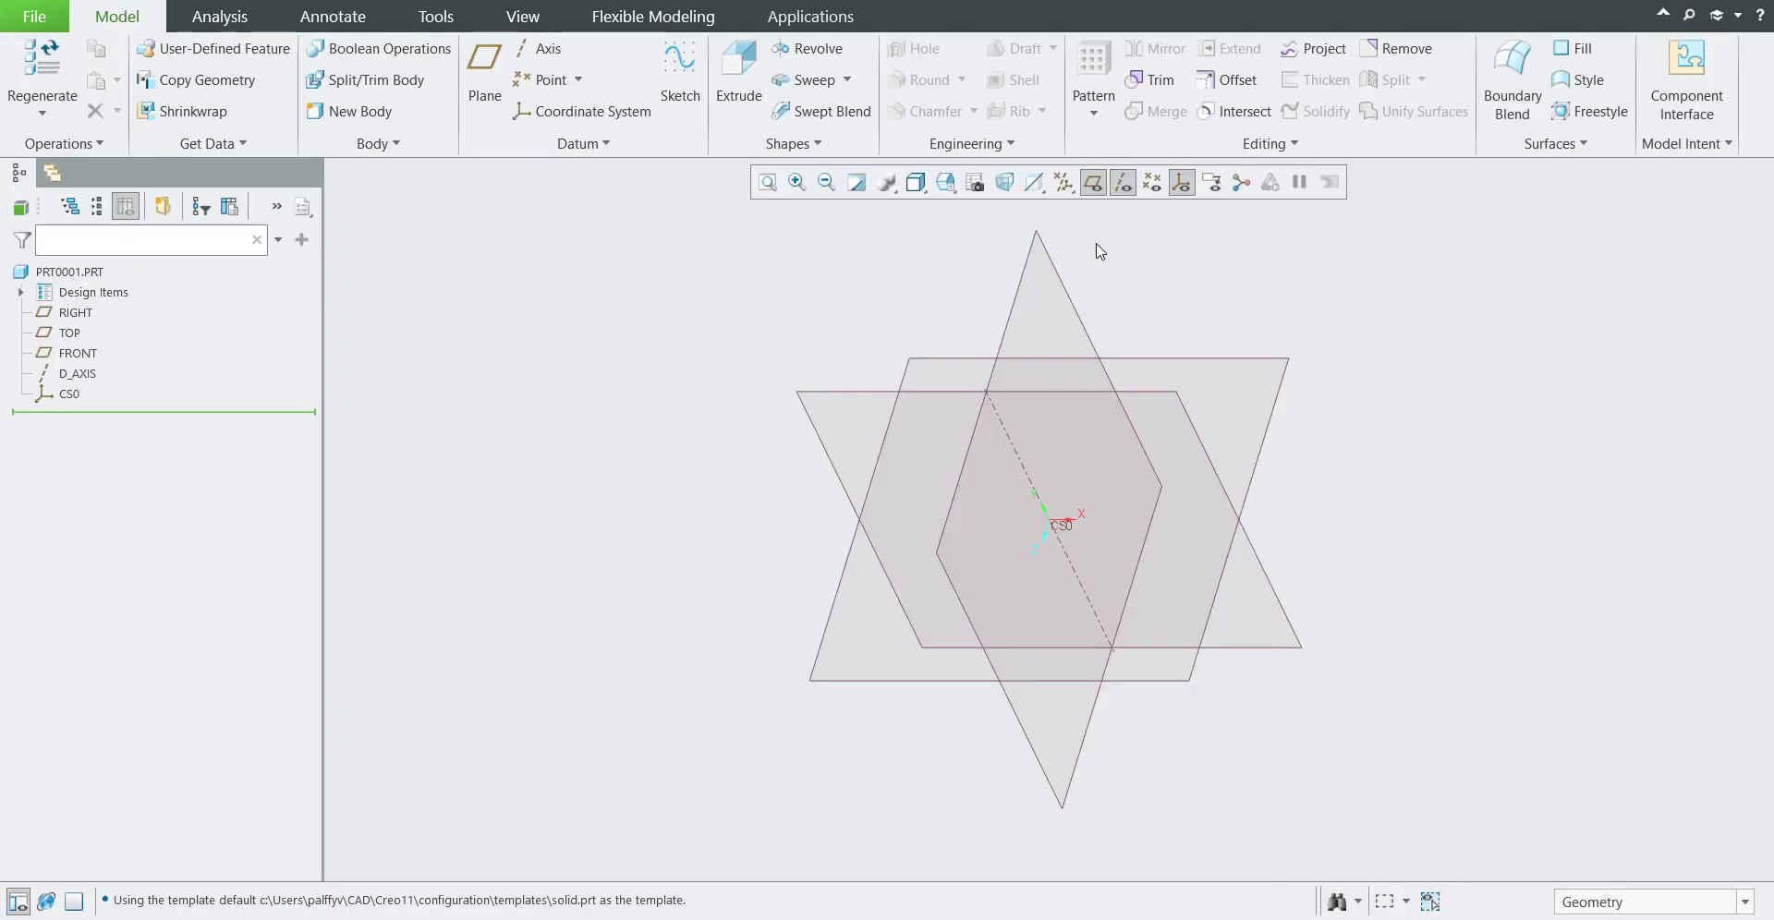
left_click(1094, 182)
Step: Turn off datum axis display, restore plane display, adjust the view, and close the part window
left_click(1123, 182)
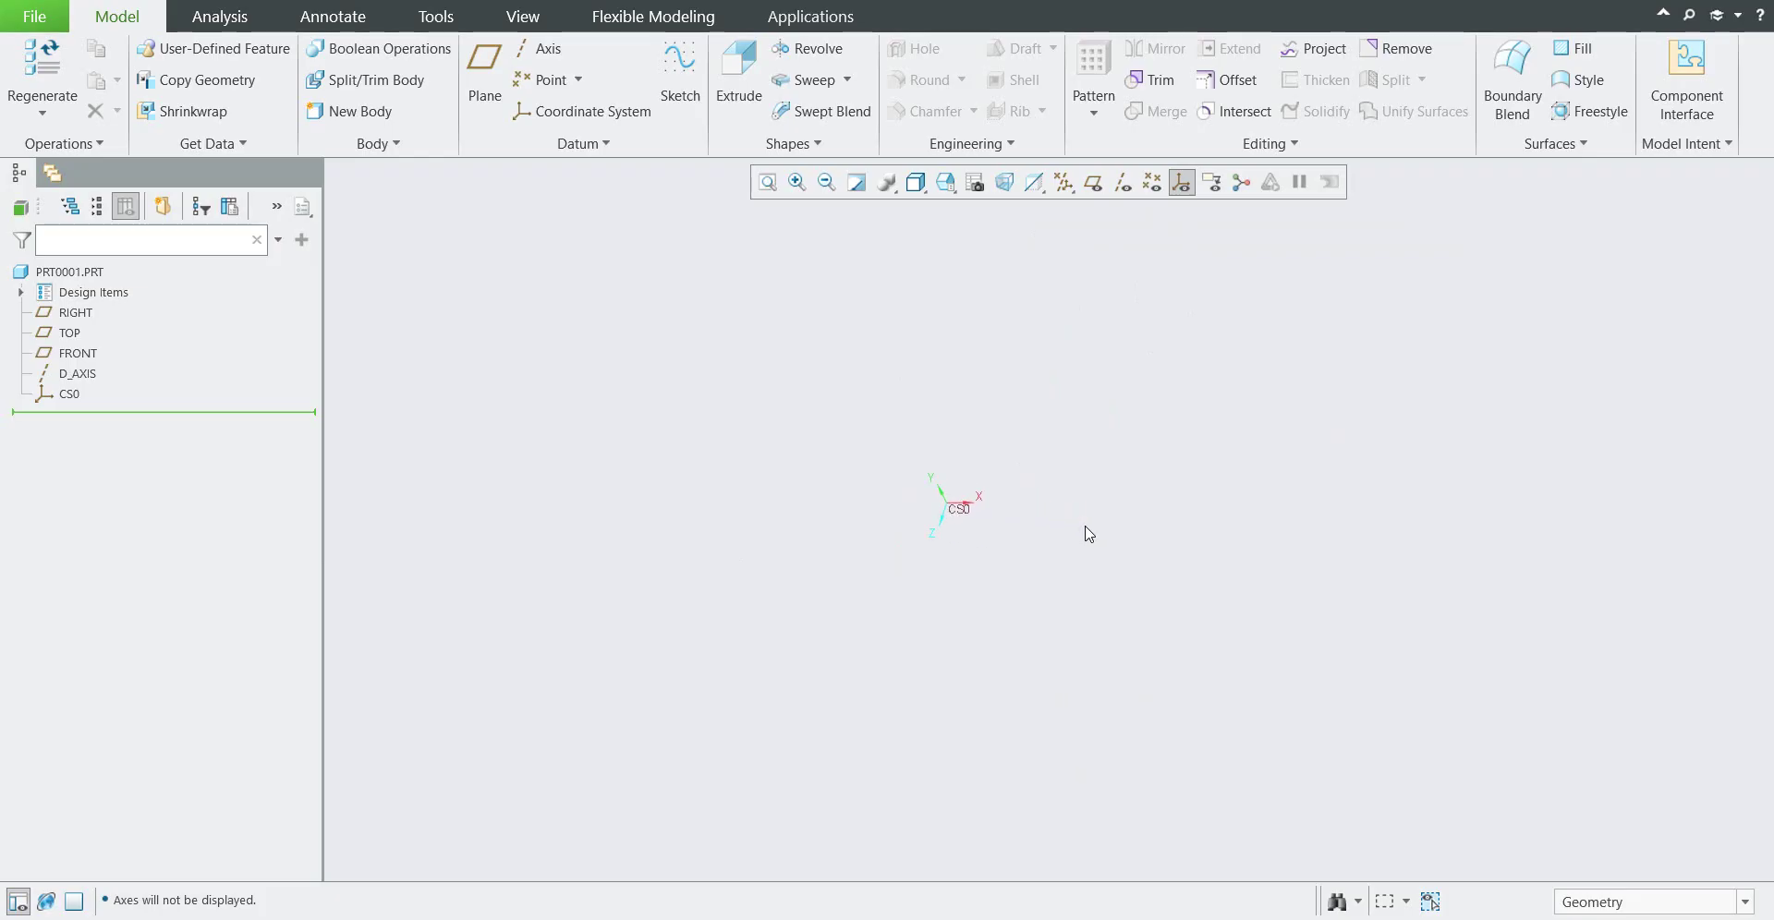
left_click(1092, 183)
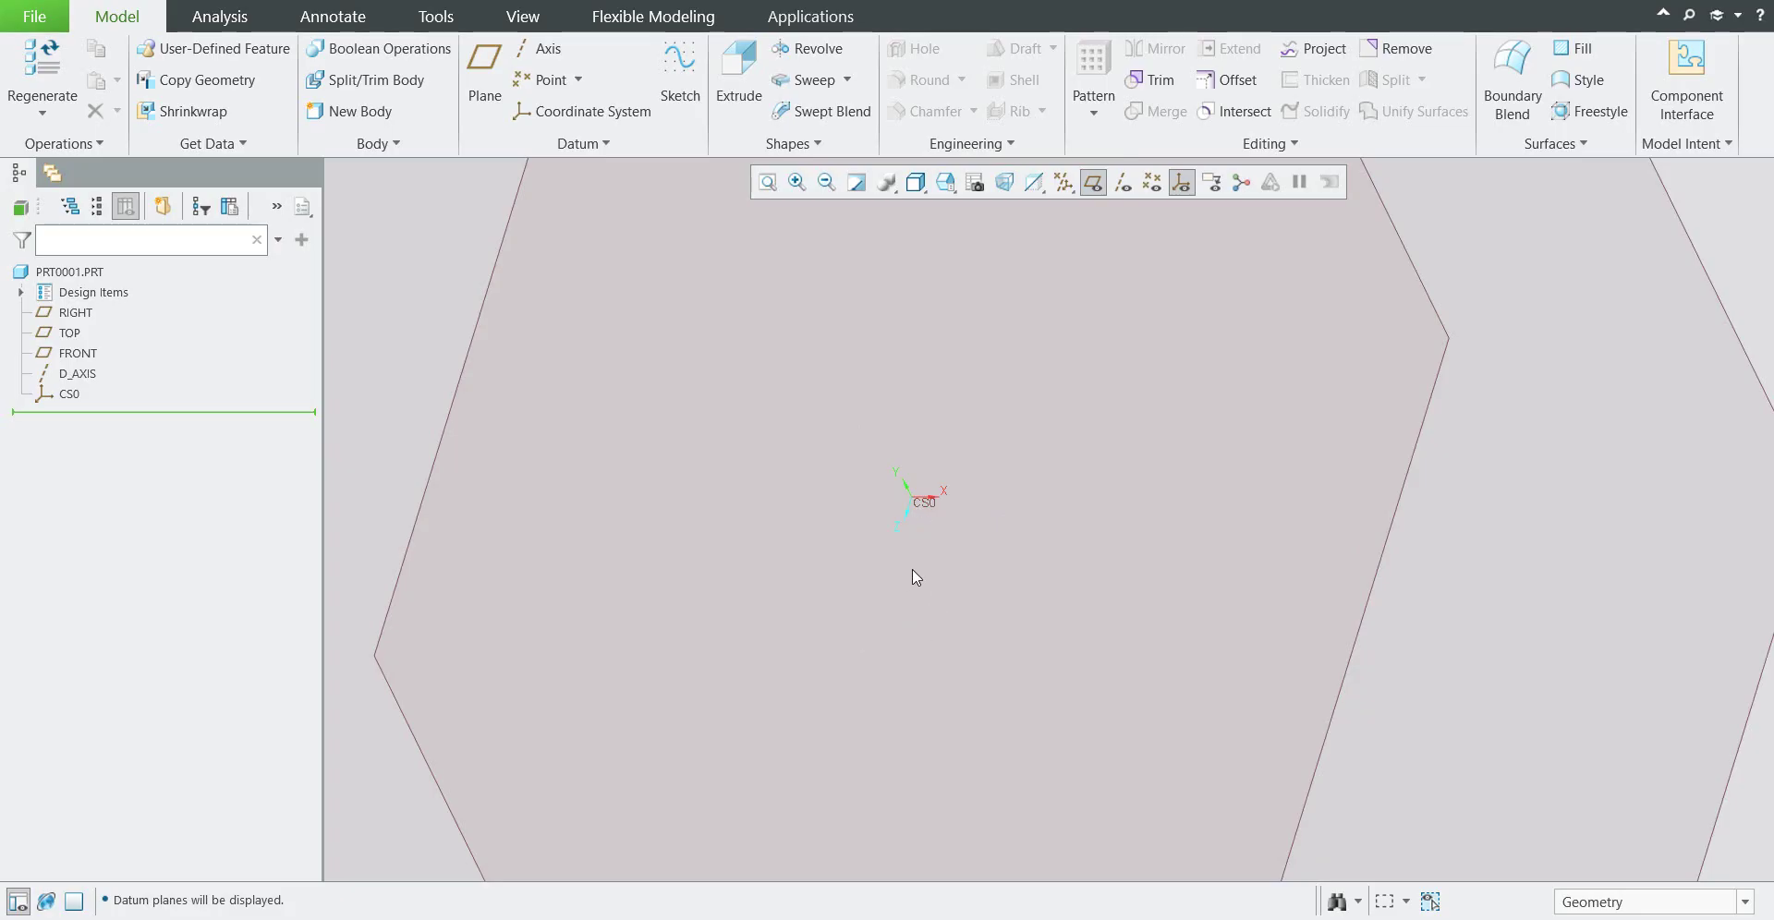
scroll(918, 570, "up", 3)
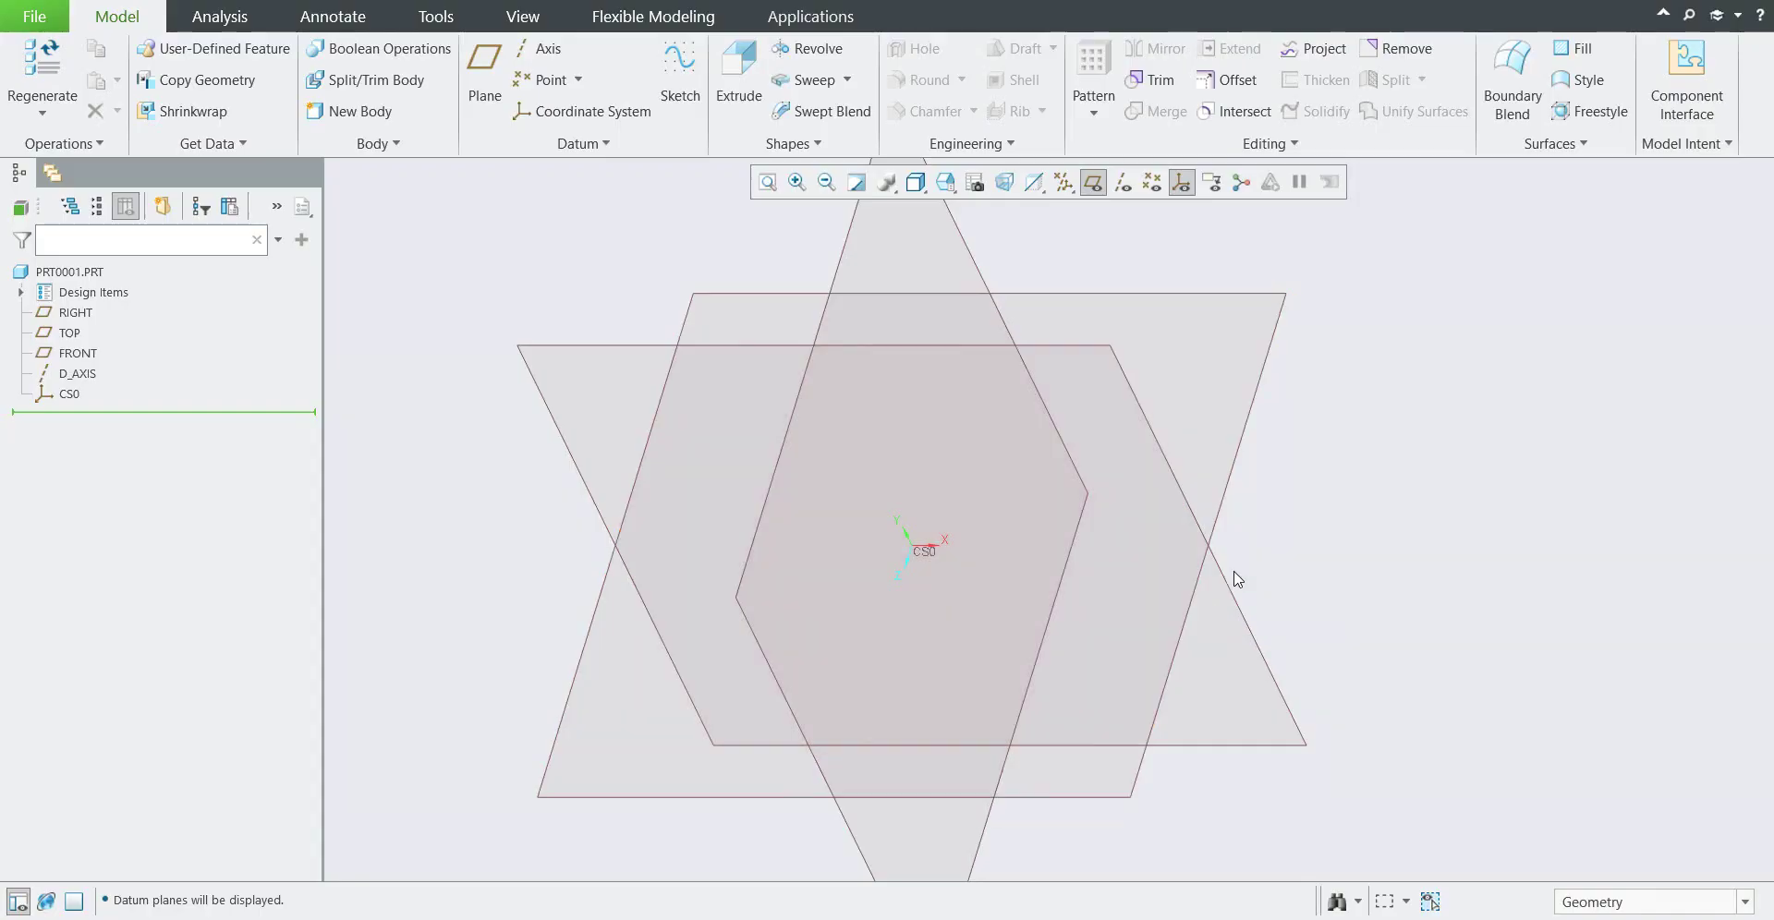
scroll(1193, 581, "down", 3)
middle_click_drag(1133, 562, 1041, 562, "shift")
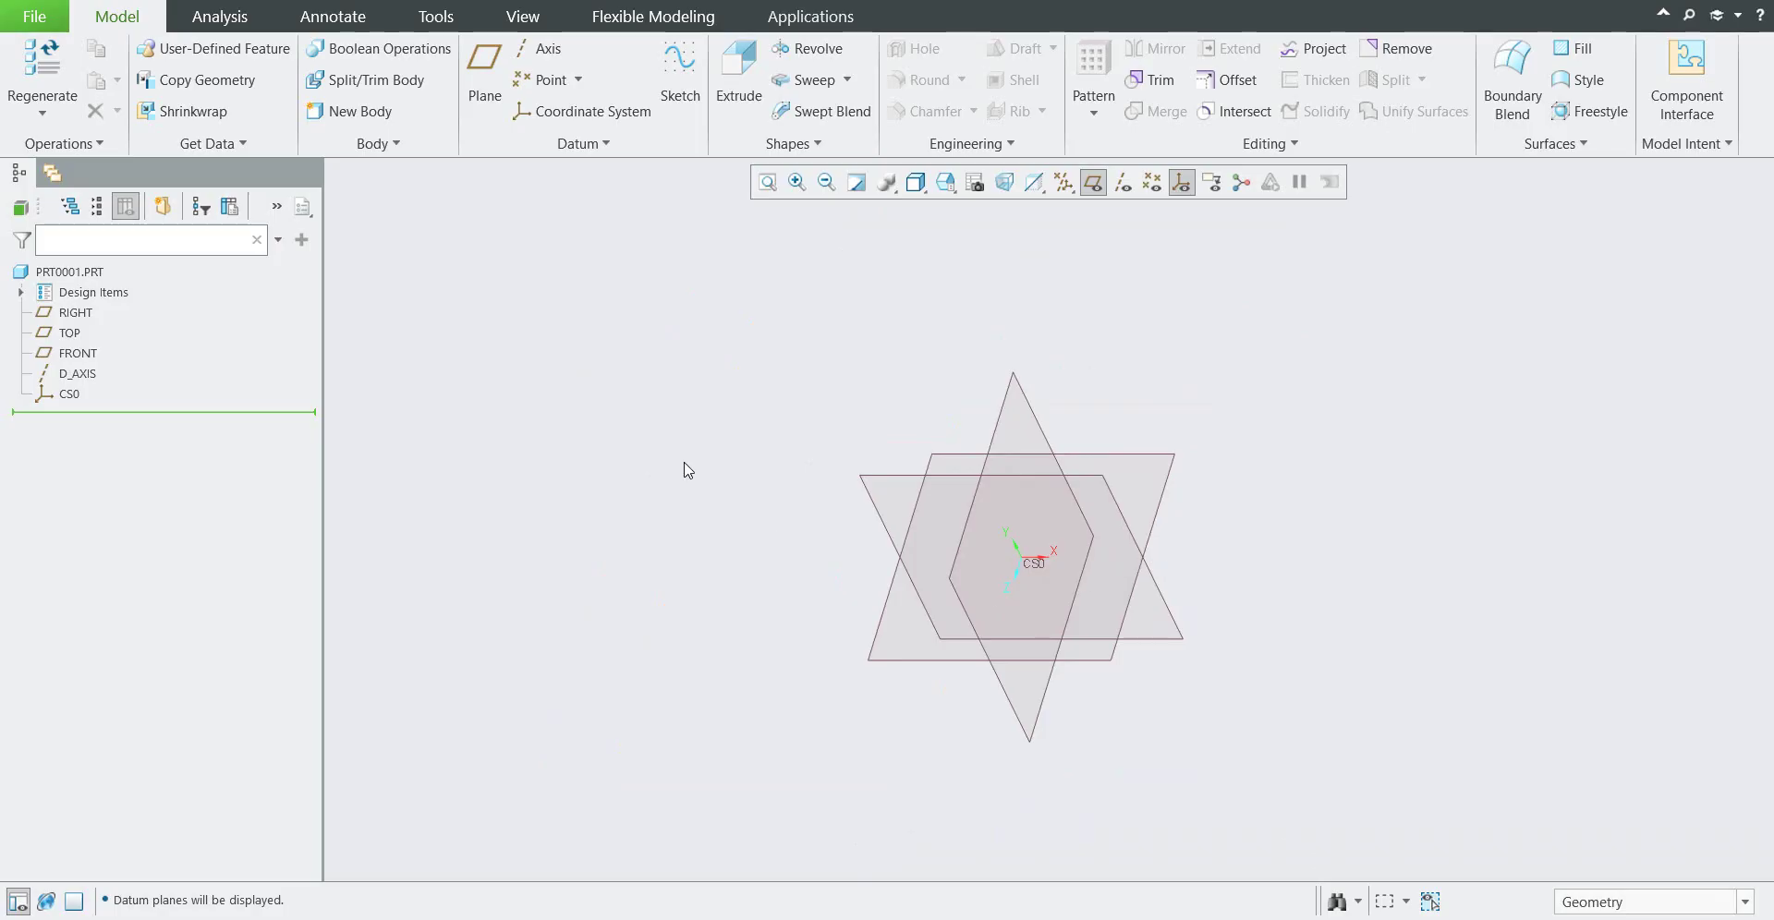
left_click(349, 2)
Step: Check in the Configuration Editor that template_solidpart points to solid.prt, then start a new part
left_click(37, 17)
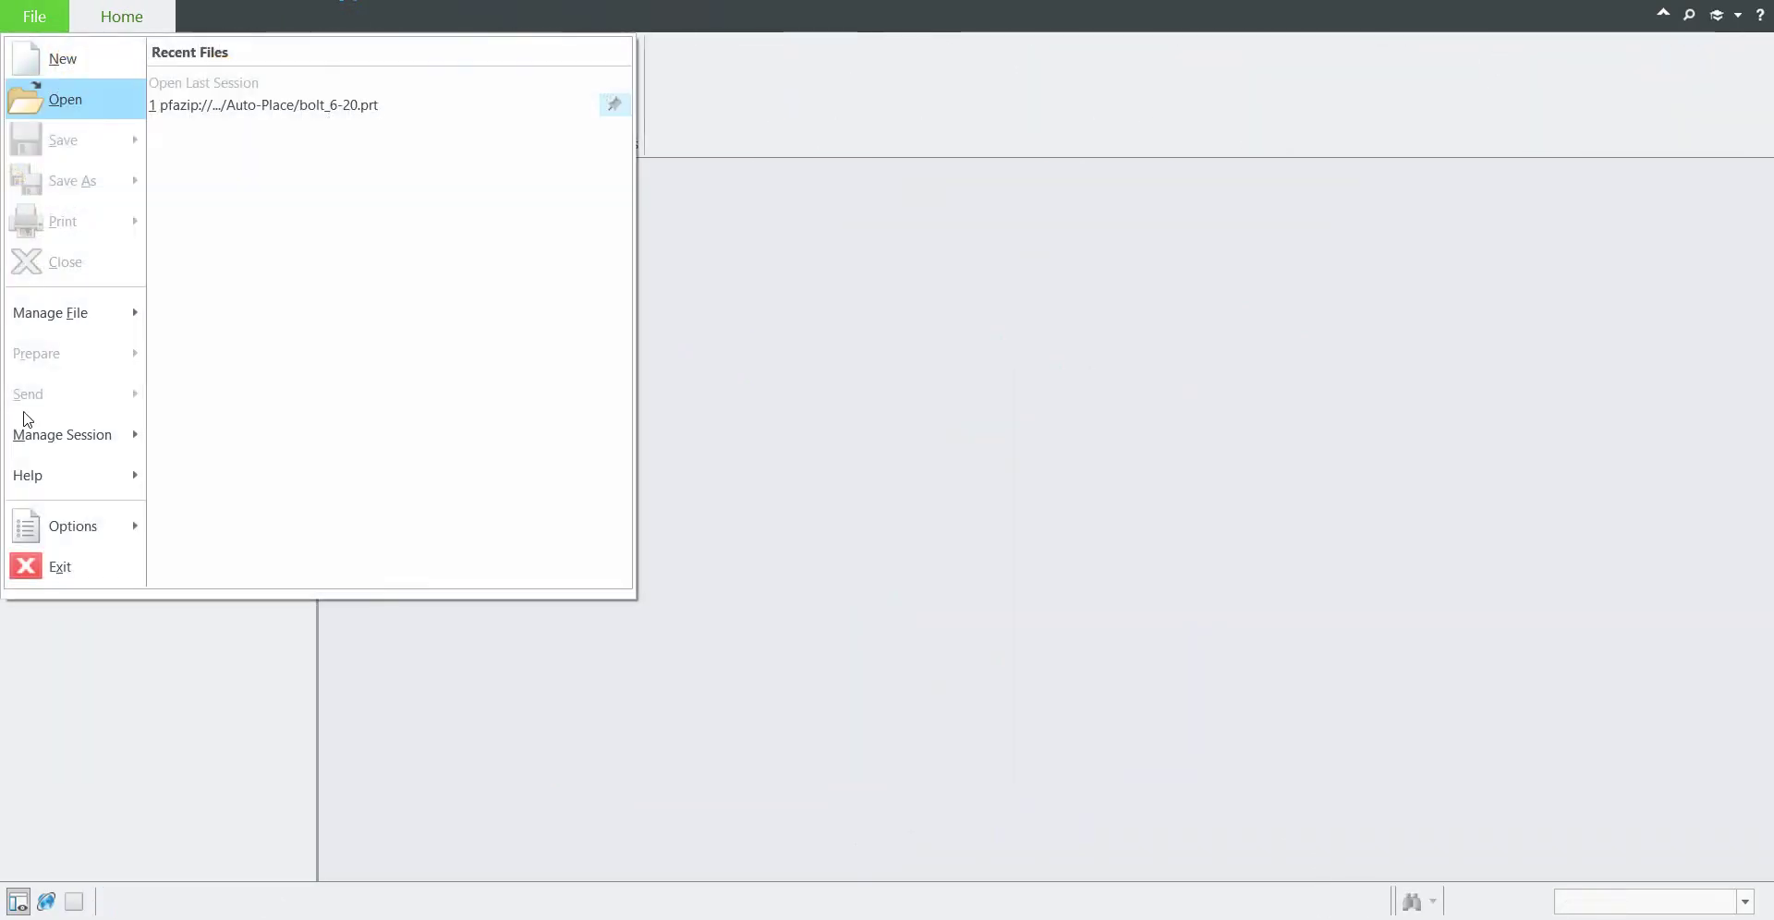
left_click(59, 536)
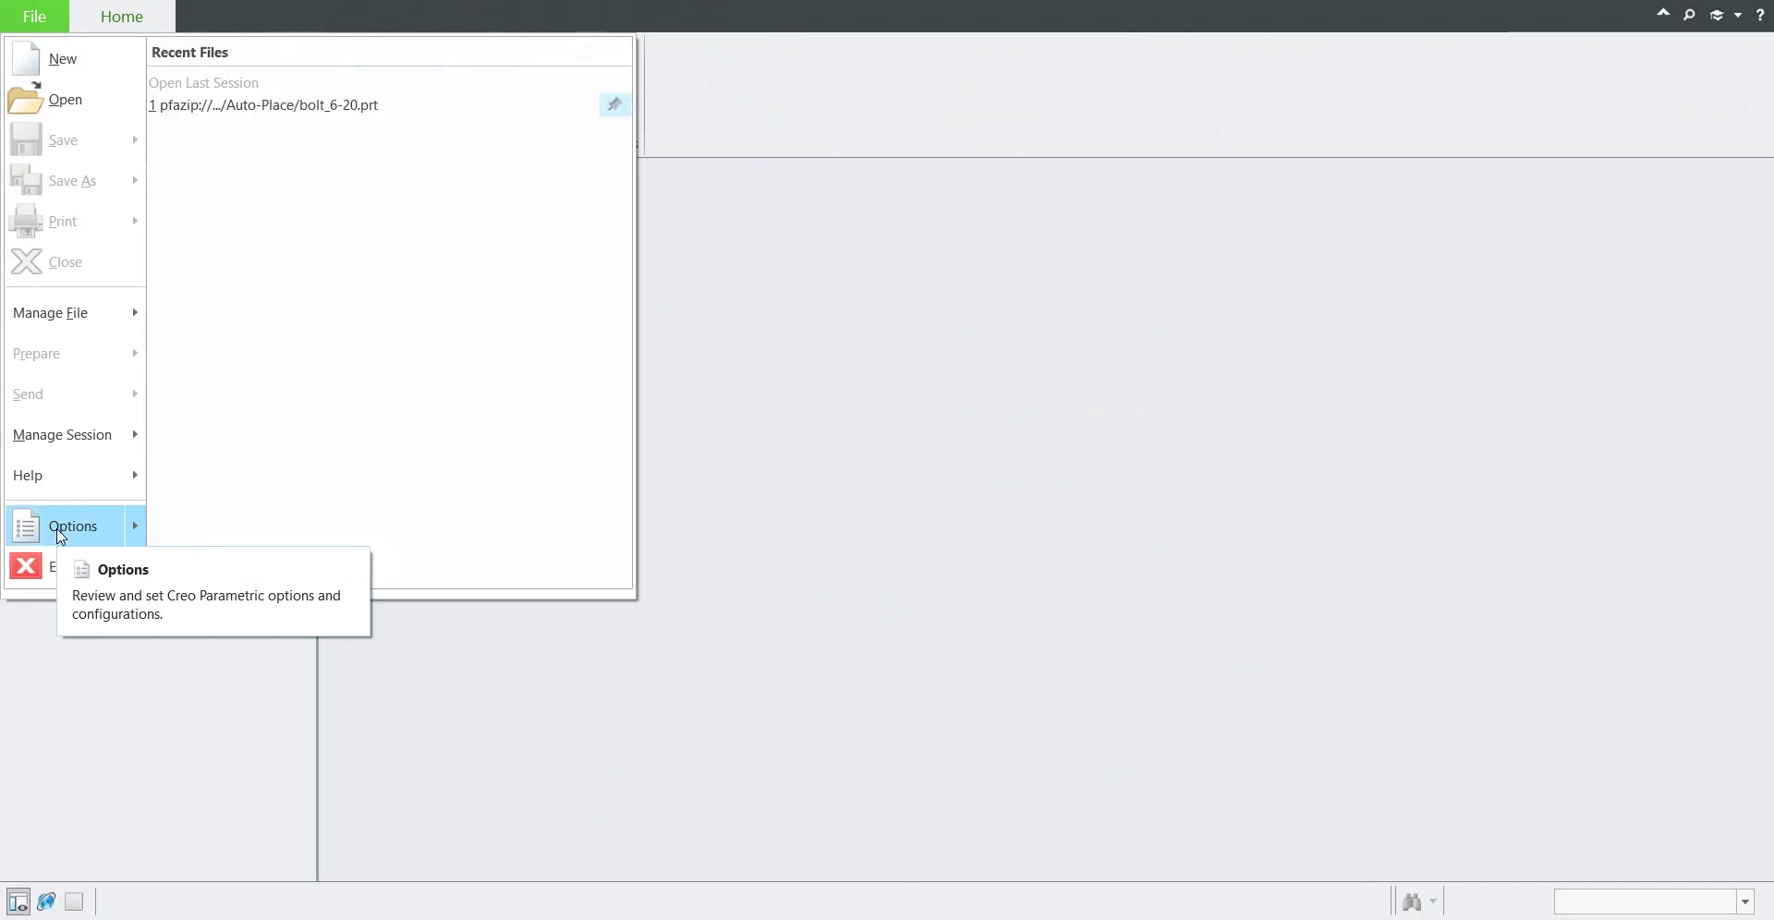
left_click(347, 684)
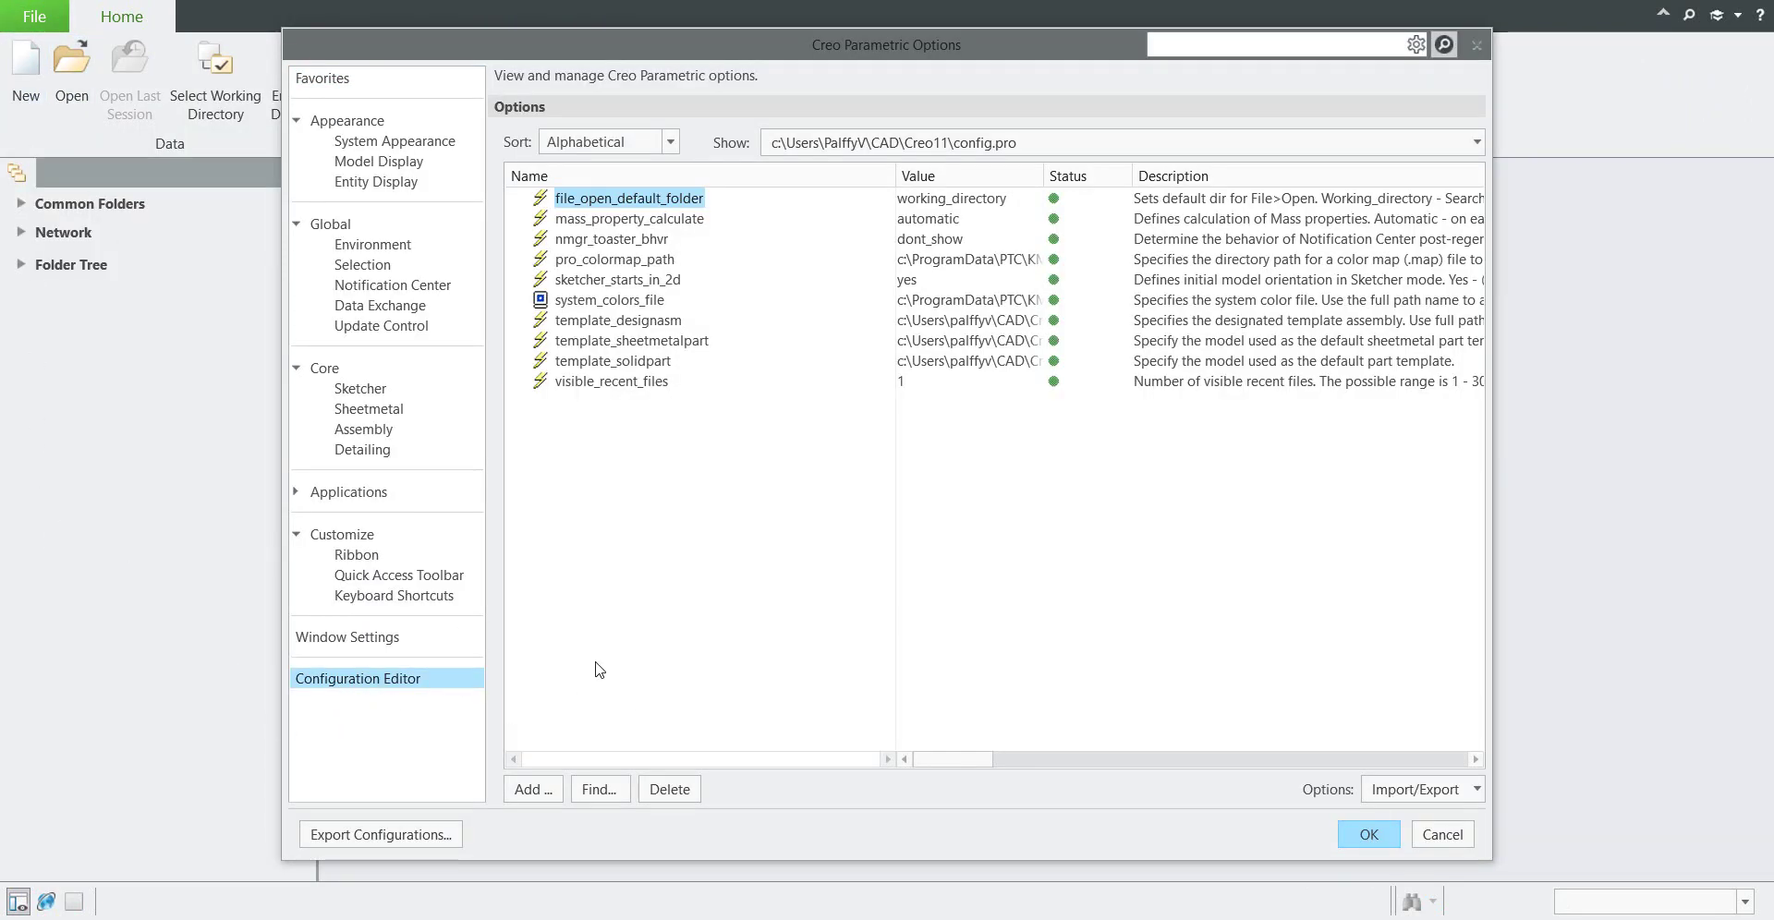
left_click(582, 368)
left_click(621, 347)
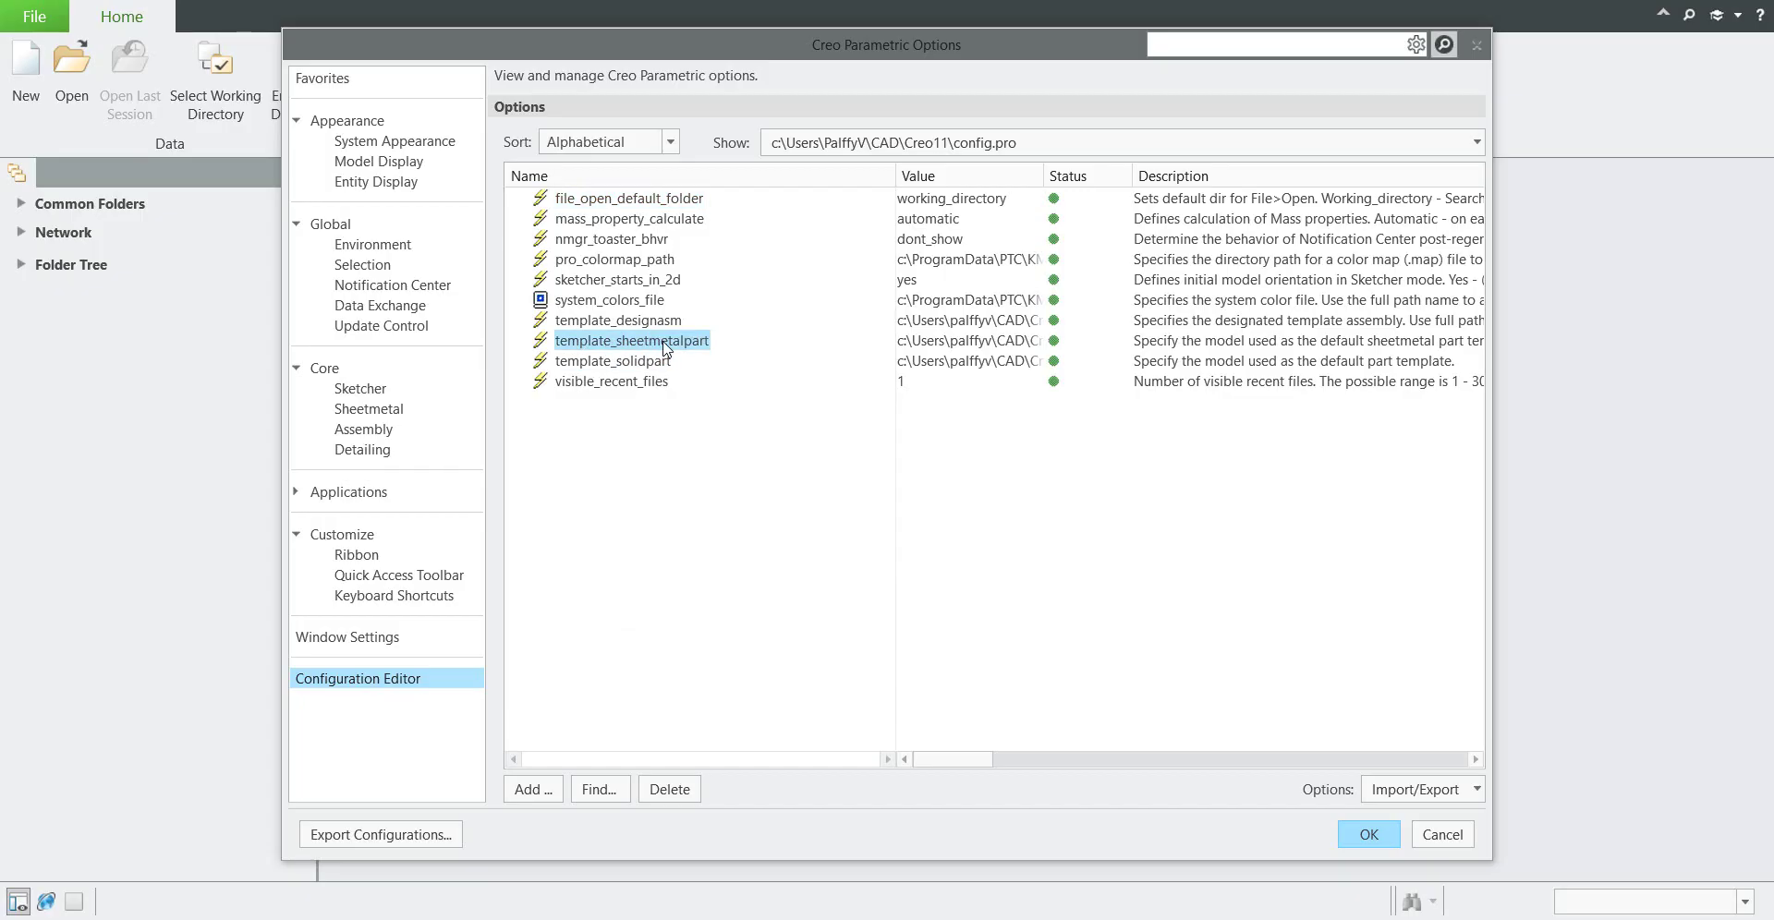
left_click(591, 323)
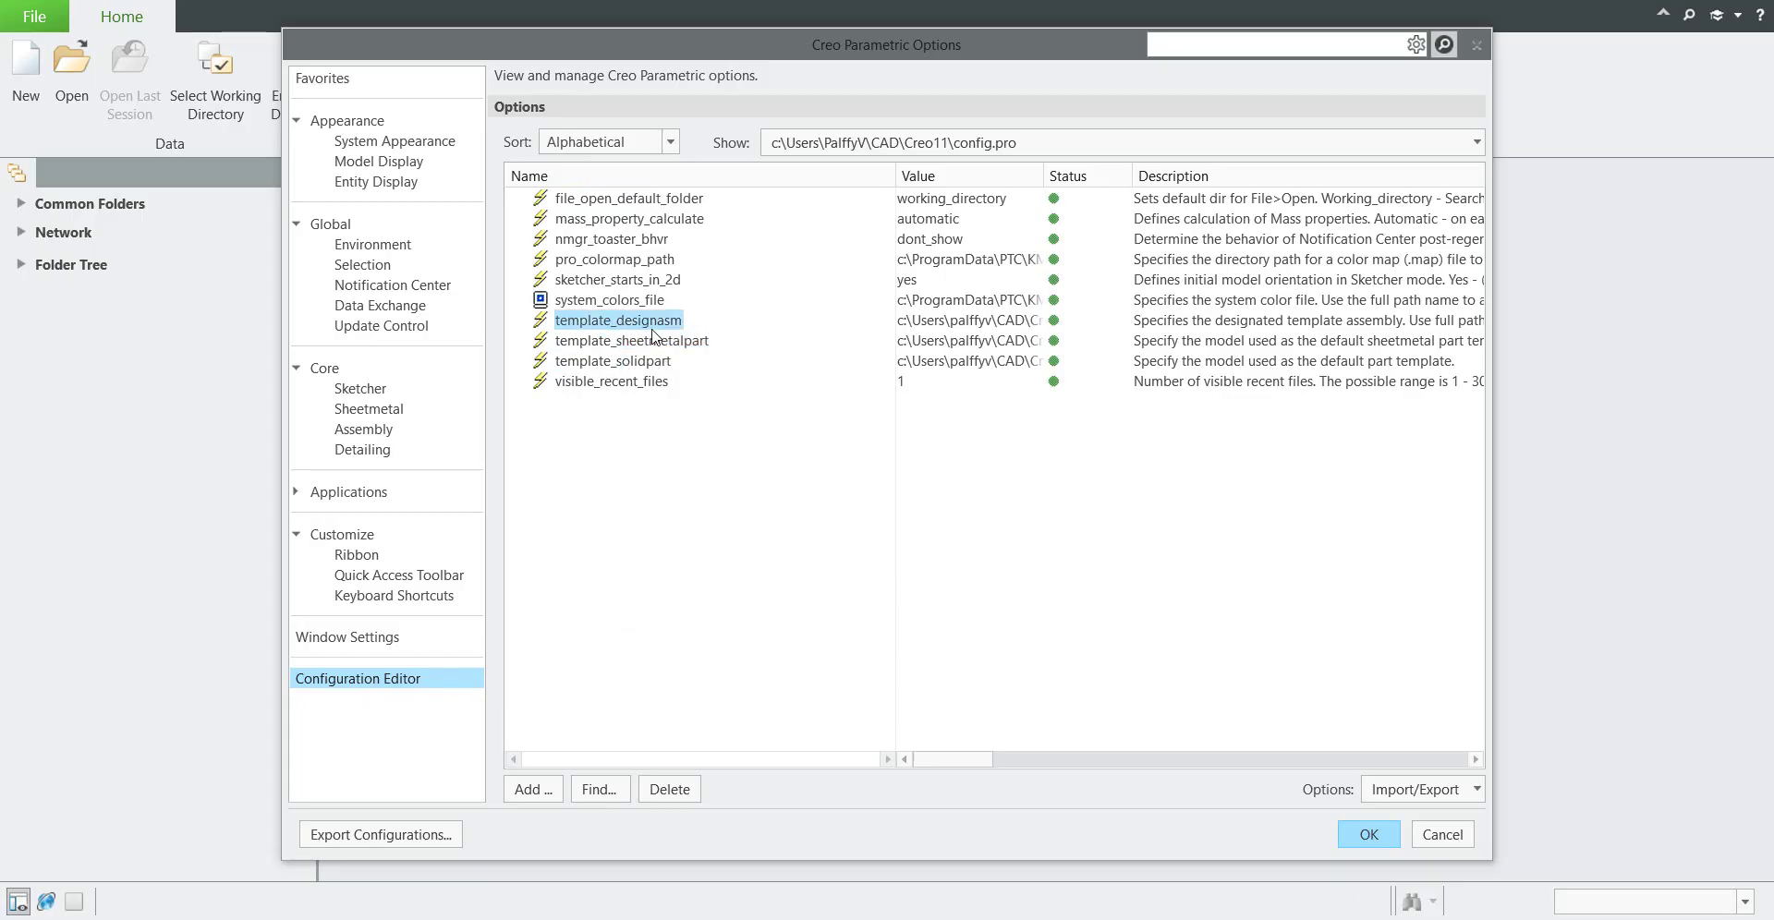
left_click_drag(1043, 176, 1393, 177)
left_click(607, 366)
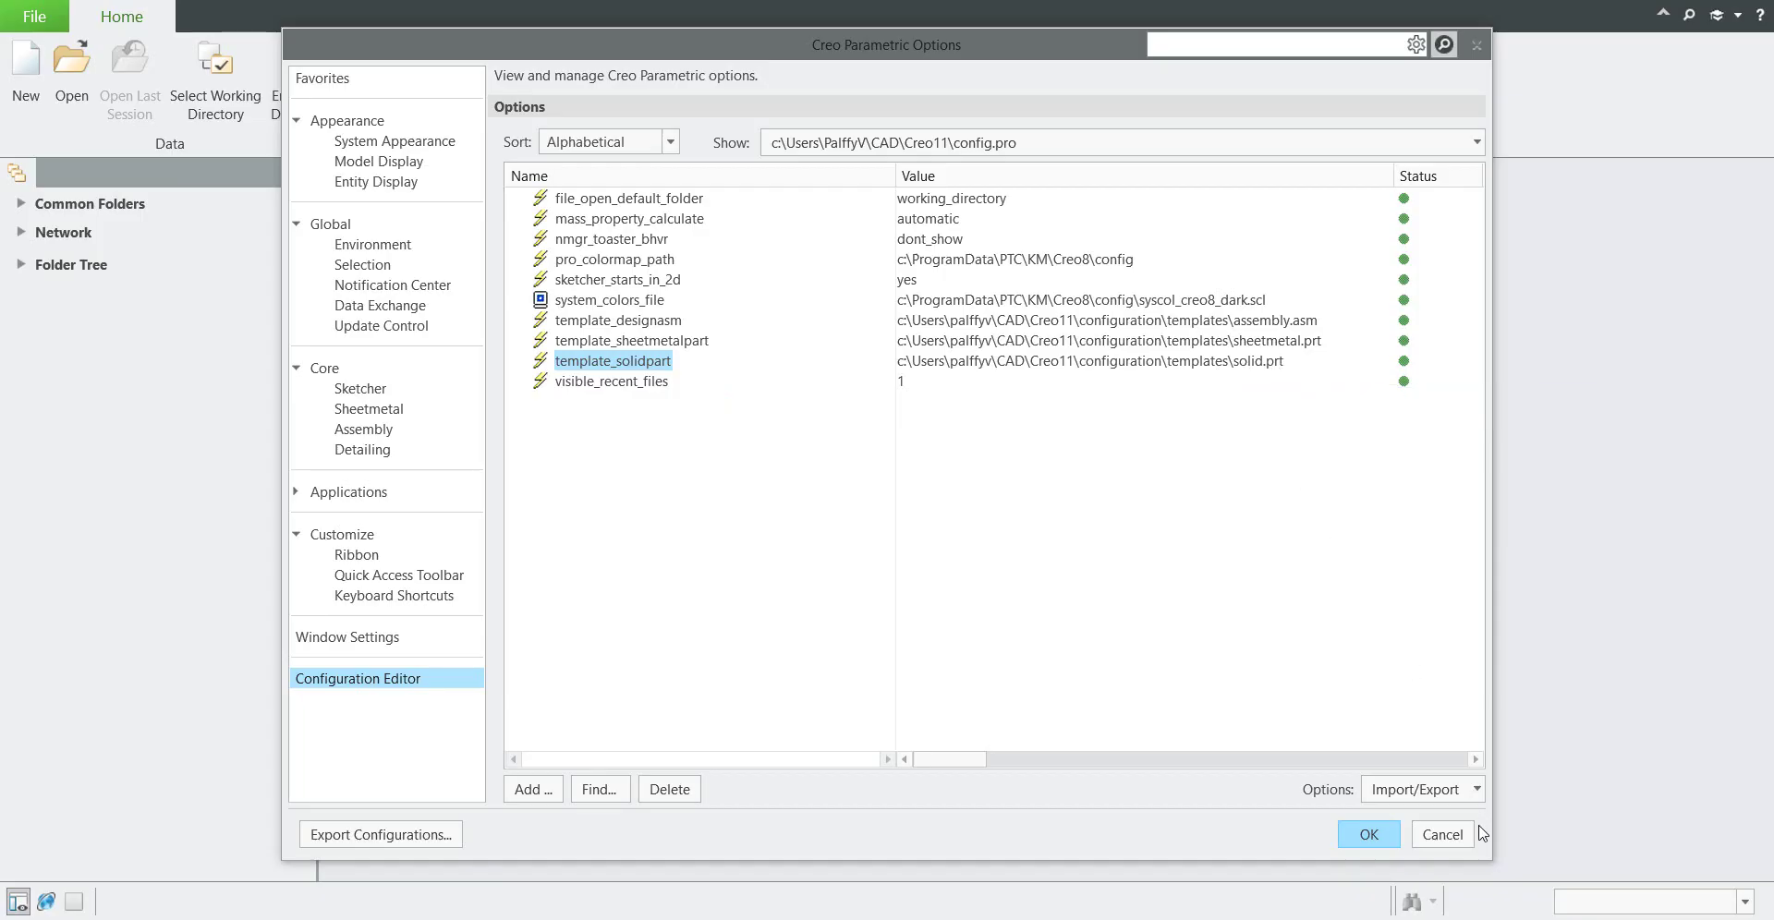
left_click(1391, 827)
key("ctrl+n")
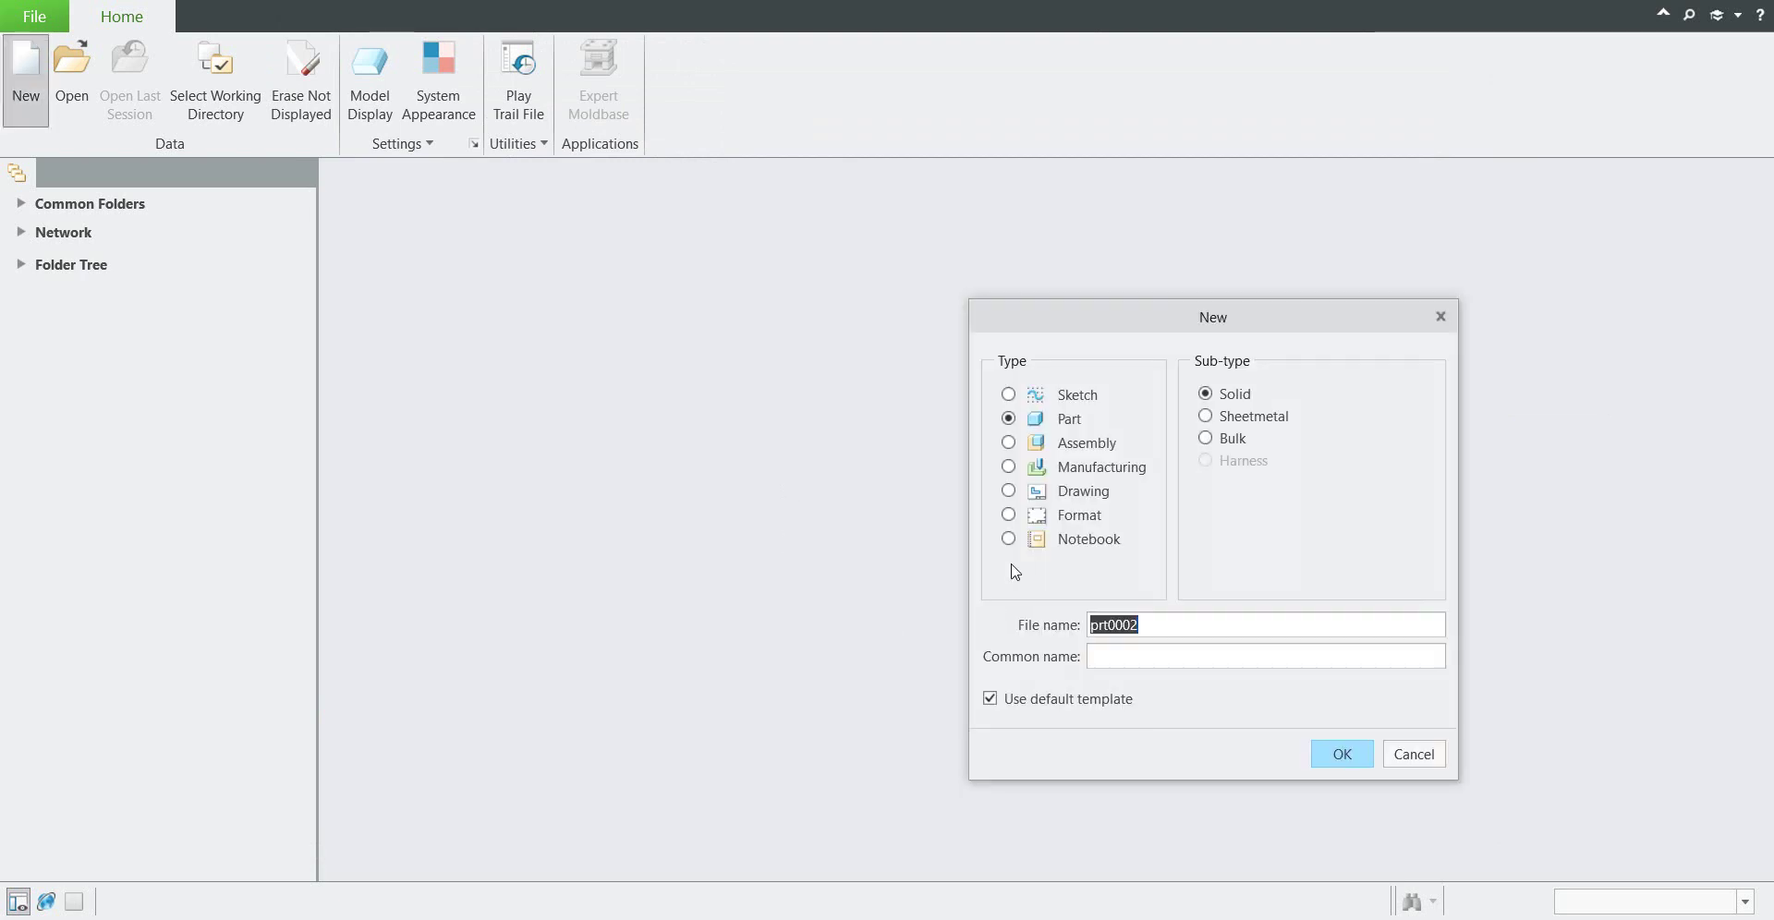
Step: Create PRT0002, confirm the solid.prt template in the status message, and close it
left_click(1342, 755)
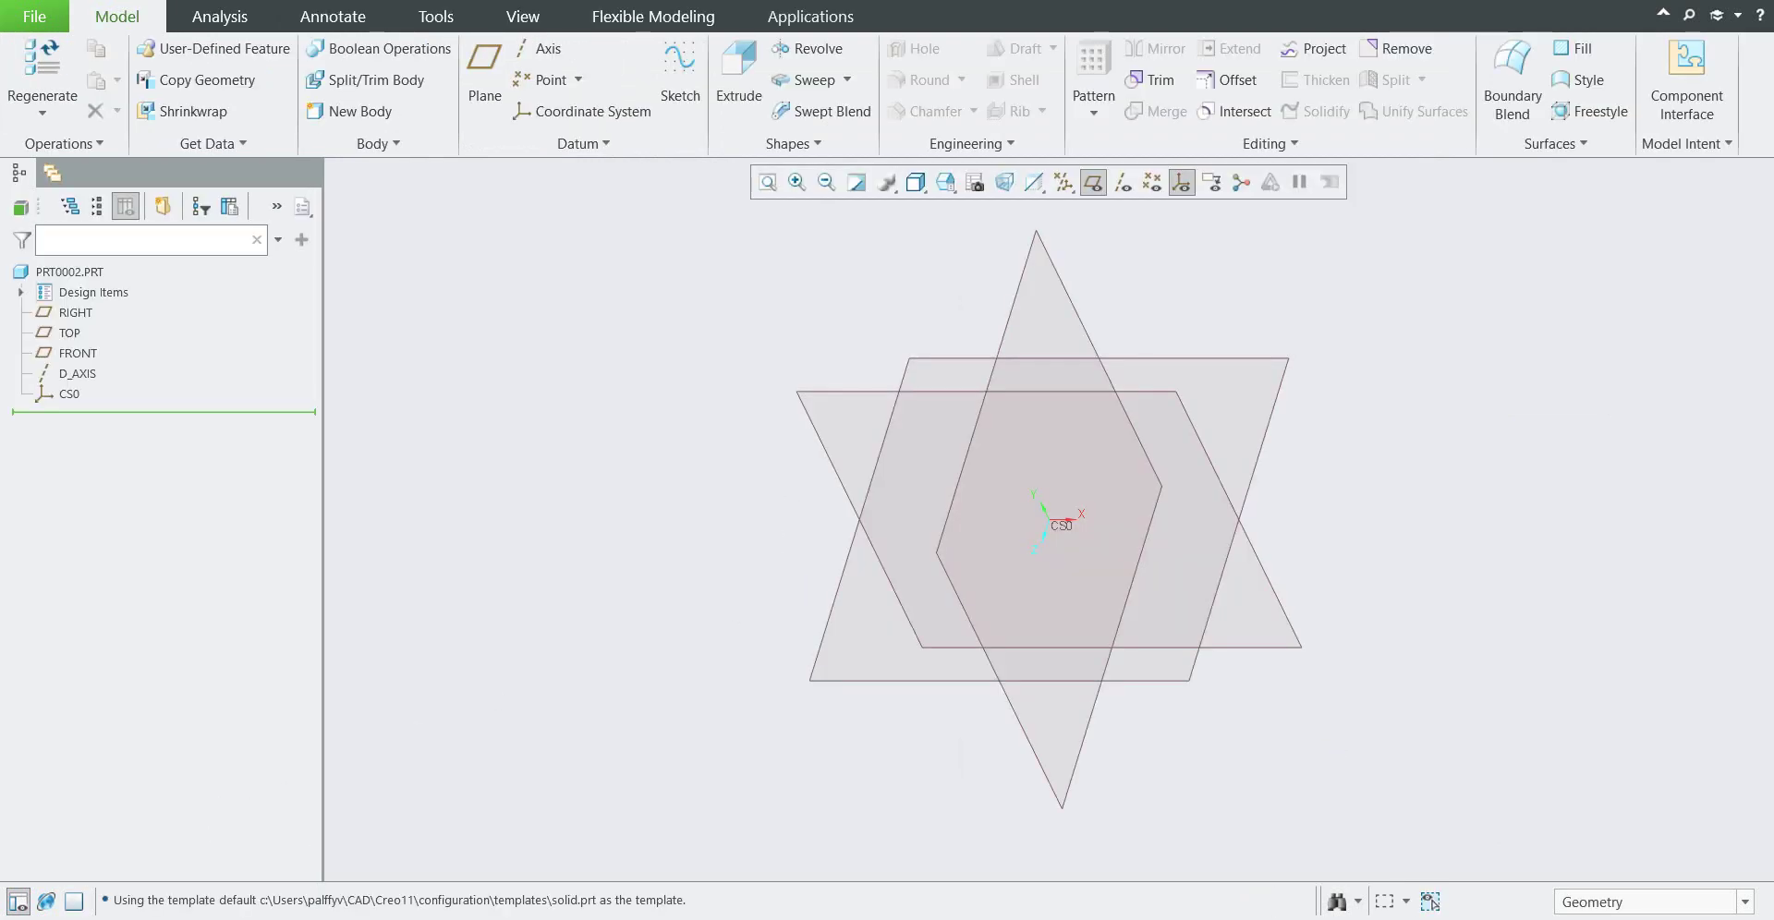
left_click_drag(594, 901, 495, 901)
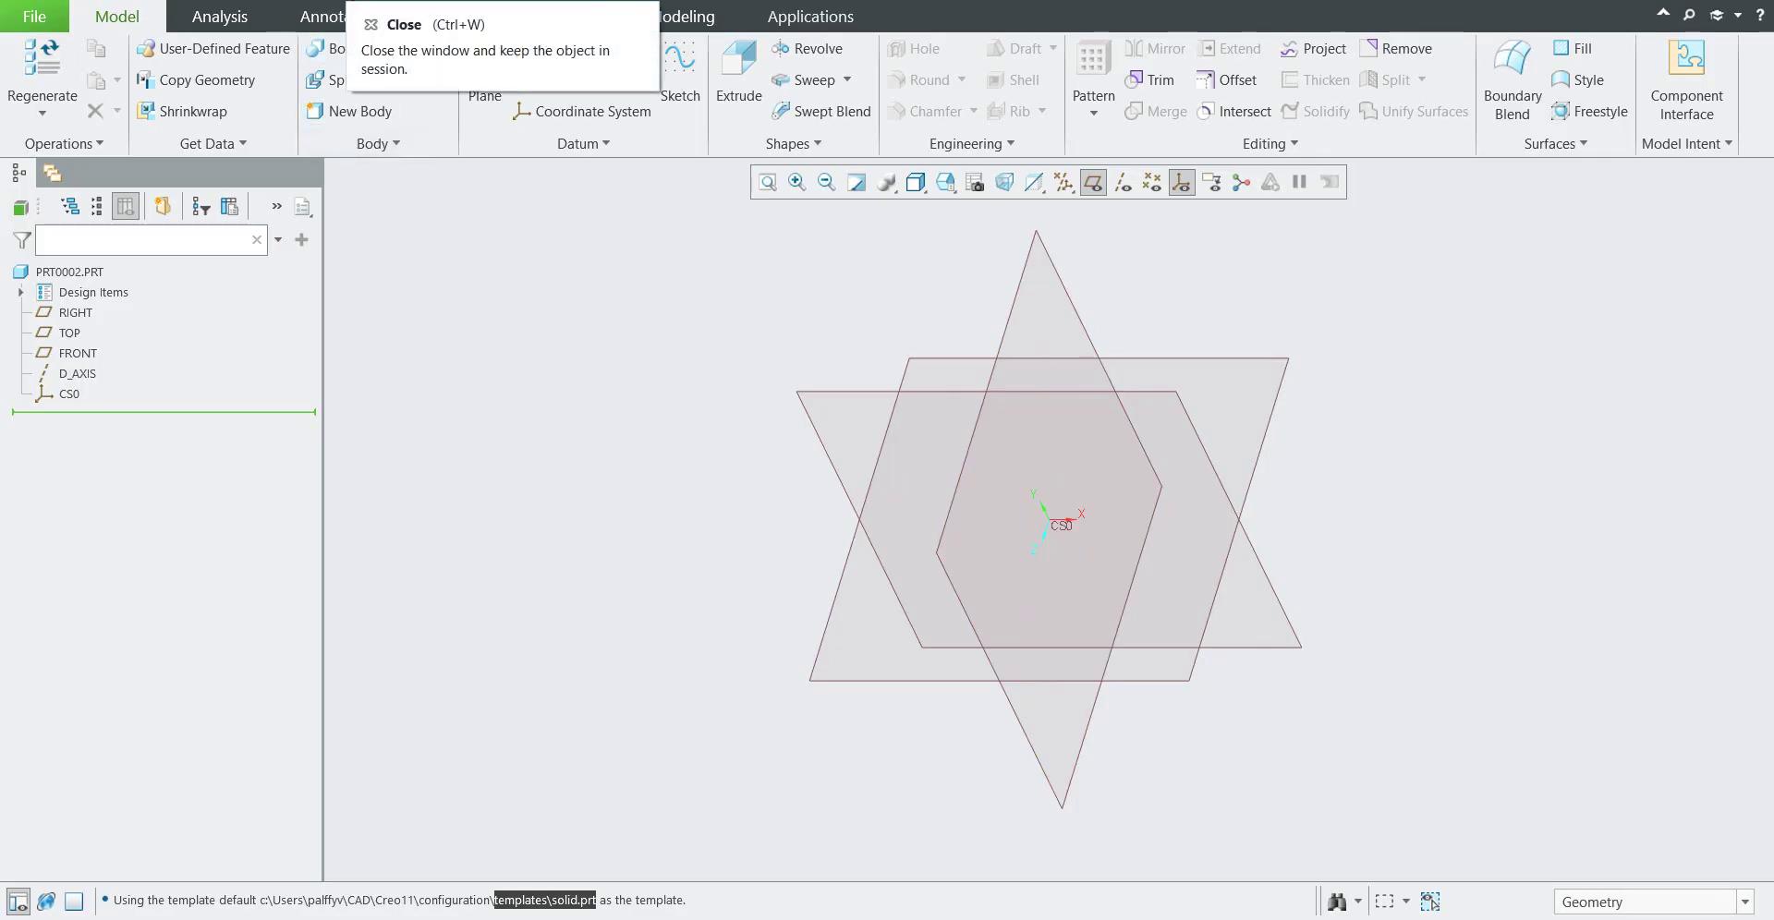
left_click(356, 6)
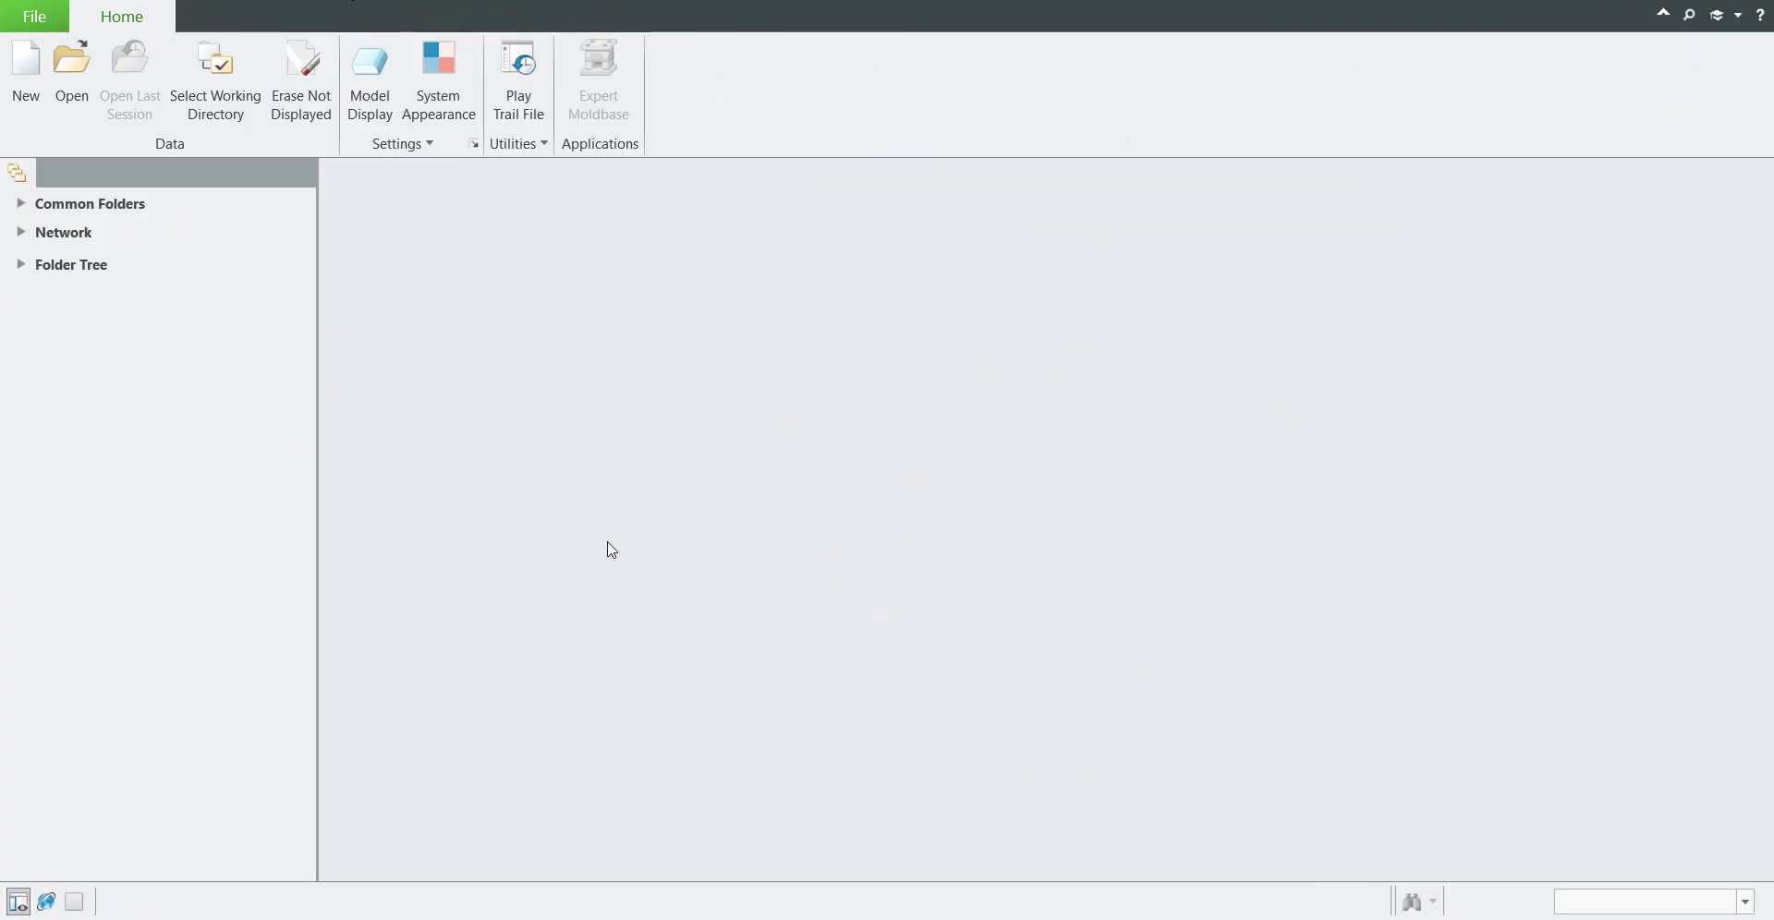
Step: Create a new solid part named tempate_catia from the default template
key("ctrl+n")
type("tempate_")
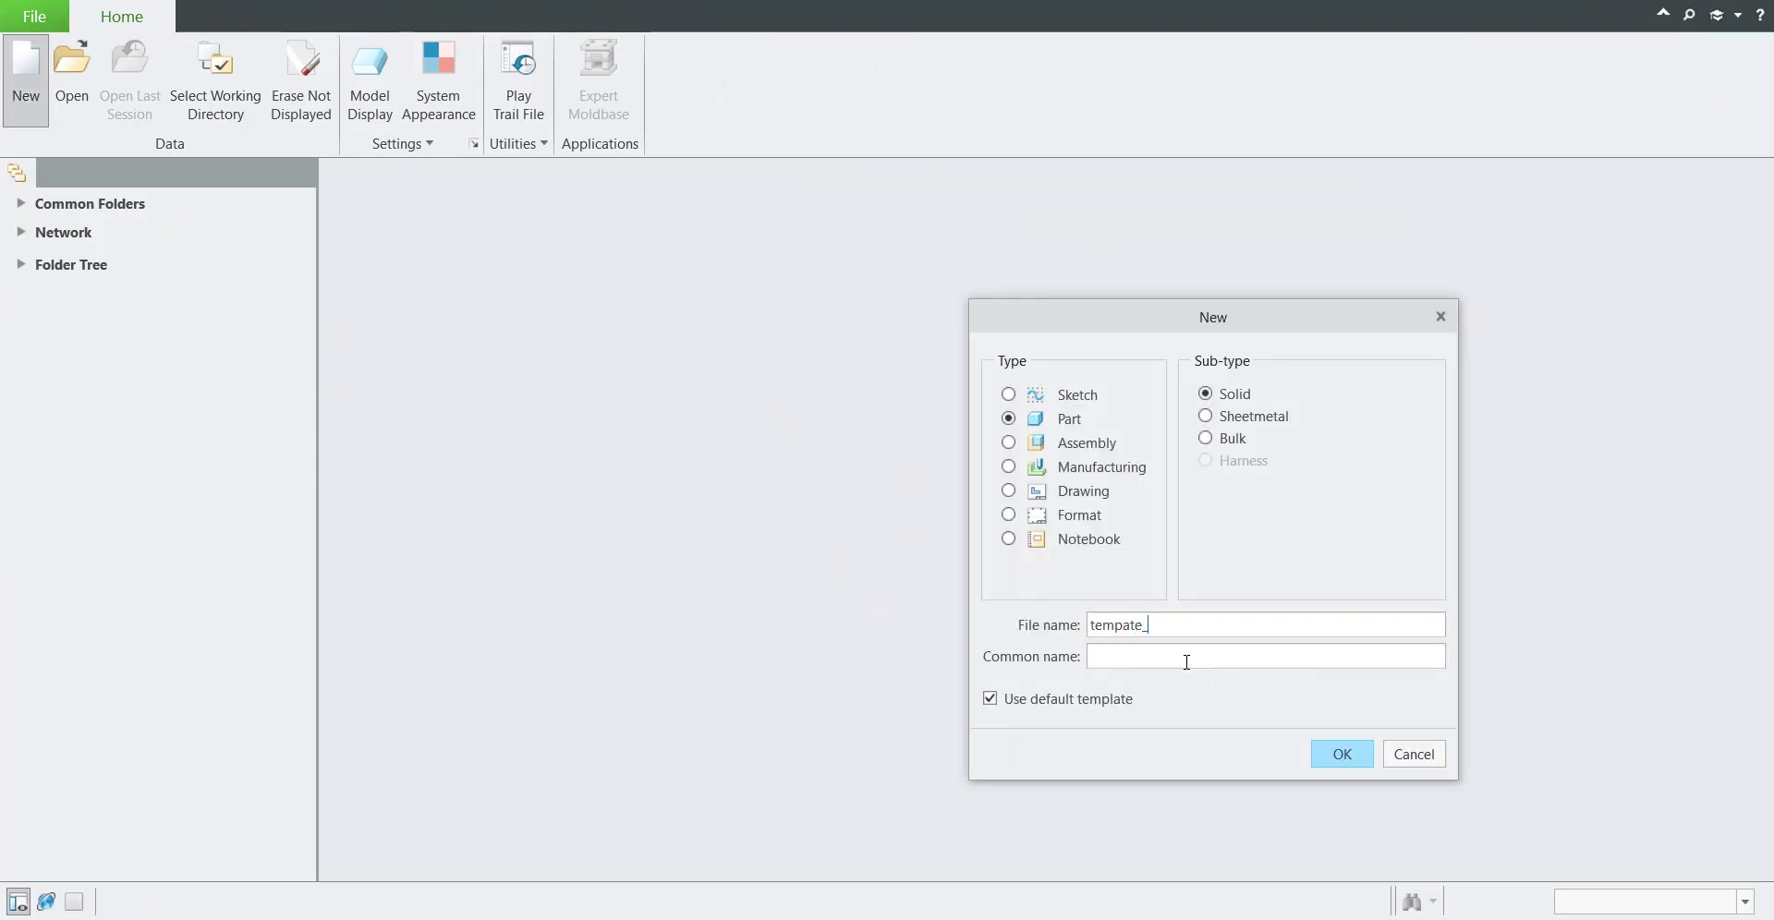
type("catia")
left_click(1342, 756)
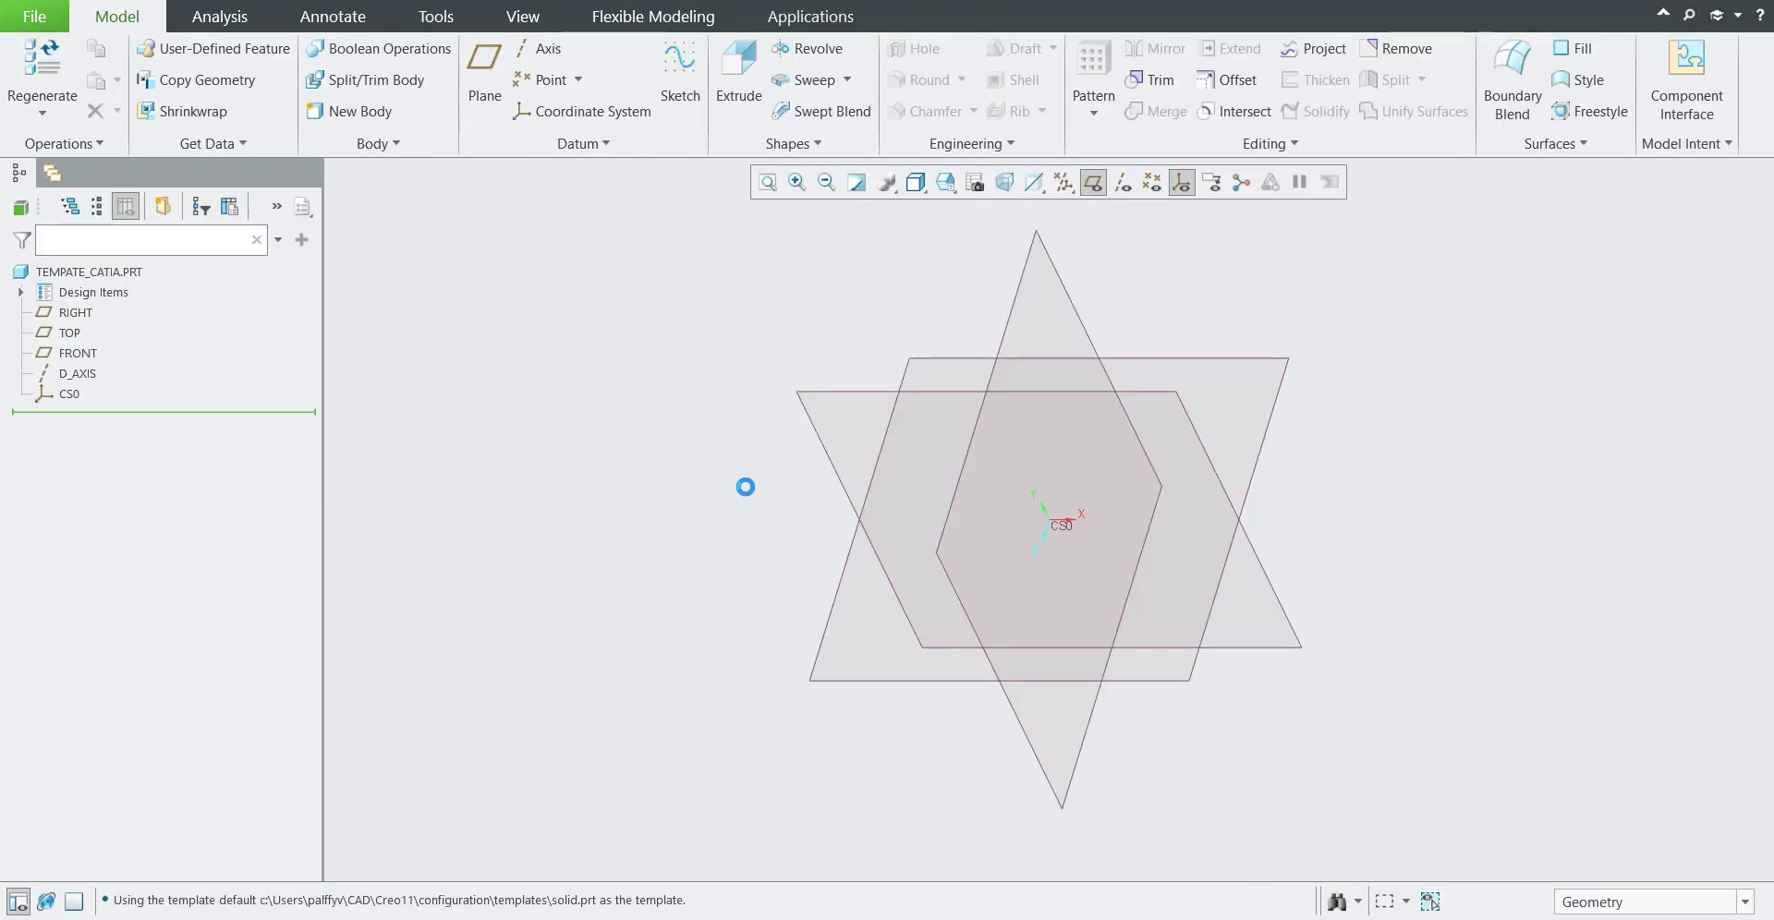
Step: Delete RIGHT through CS0 from the model tree and create default datum planes DTM1–DTM3
left_click(74, 313)
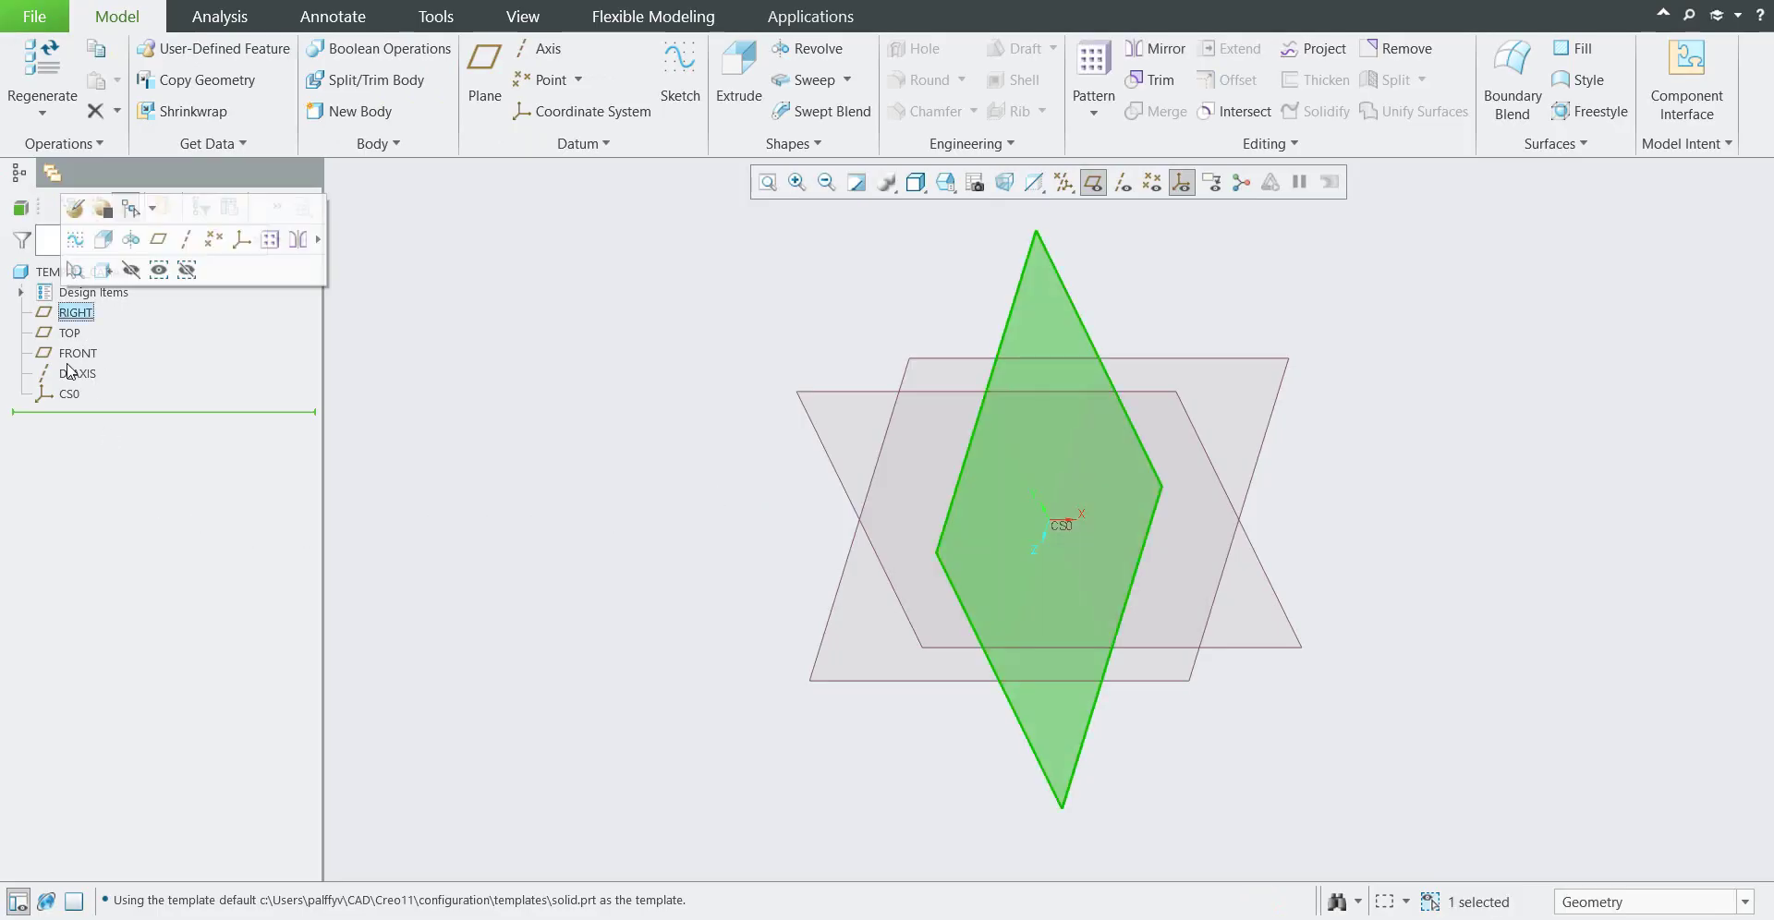
left_click(70, 394, "shift")
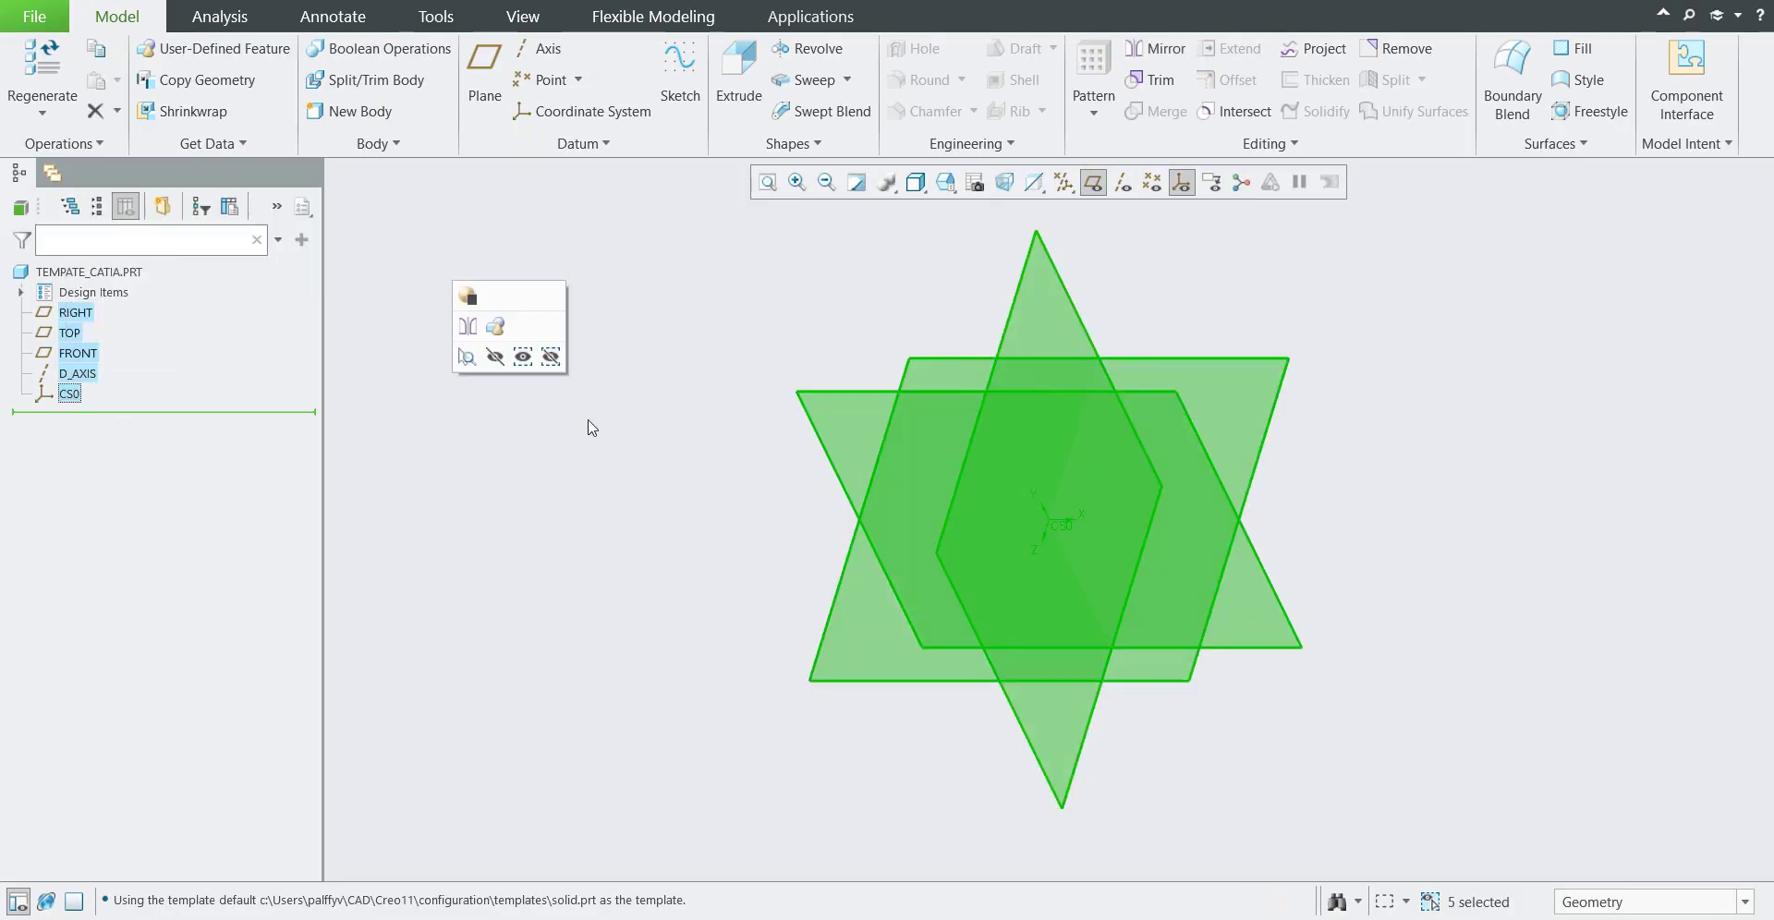
key("Delete")
left_click(963, 504)
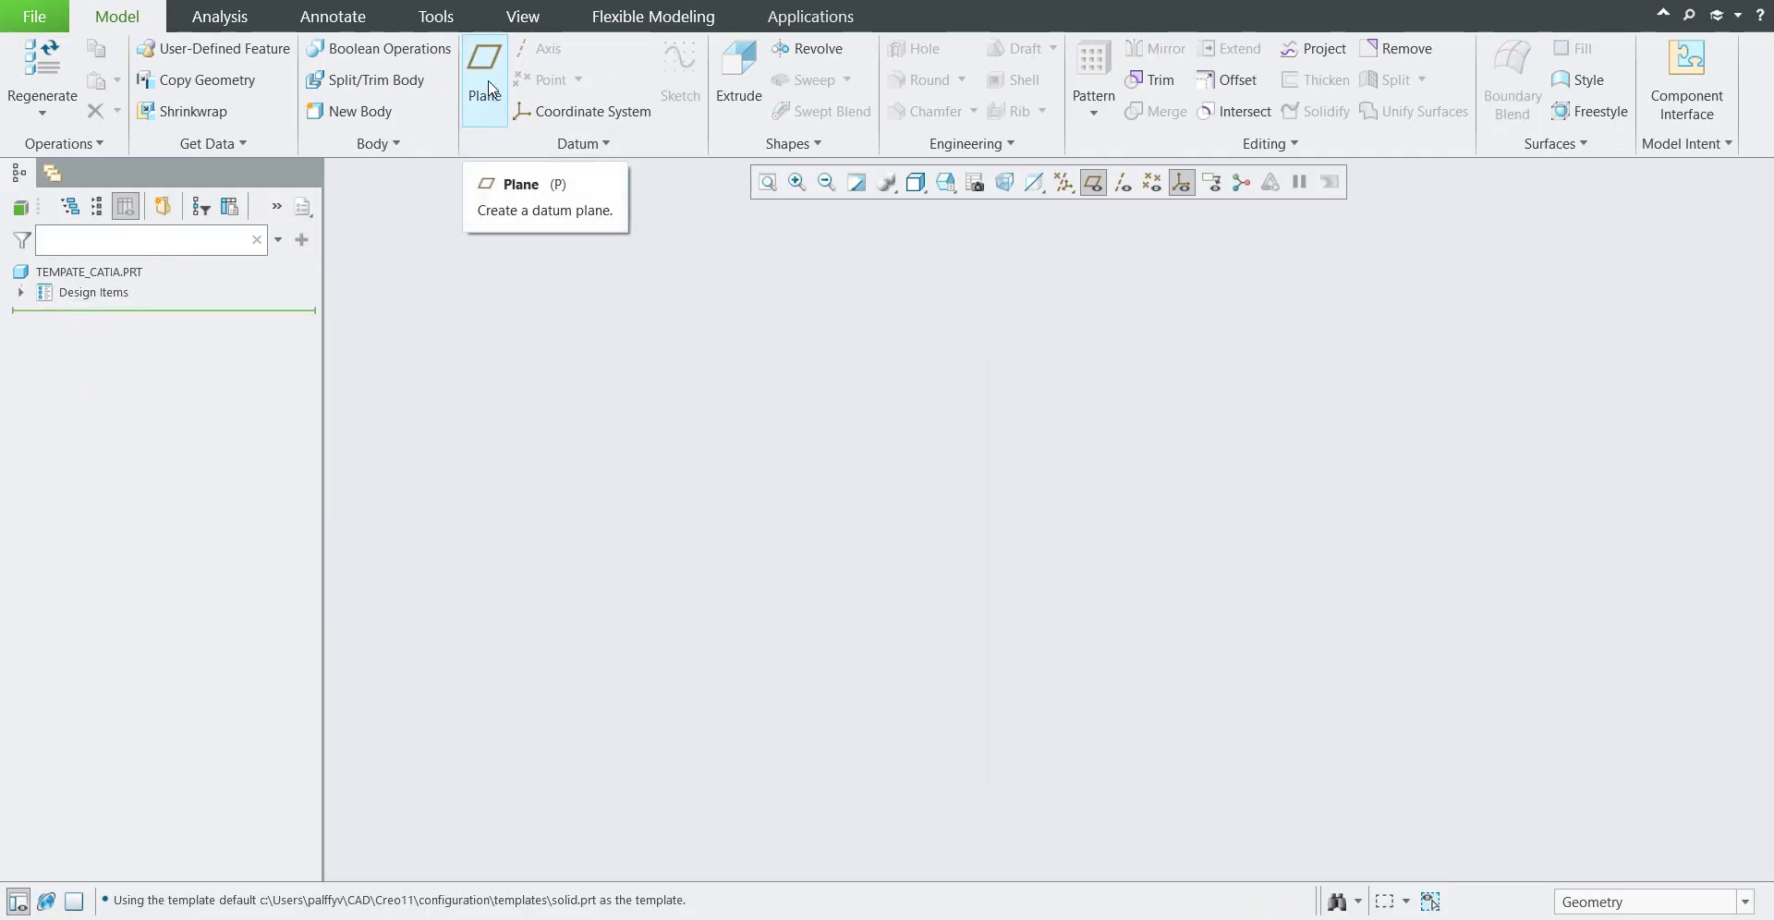
left_click(485, 85)
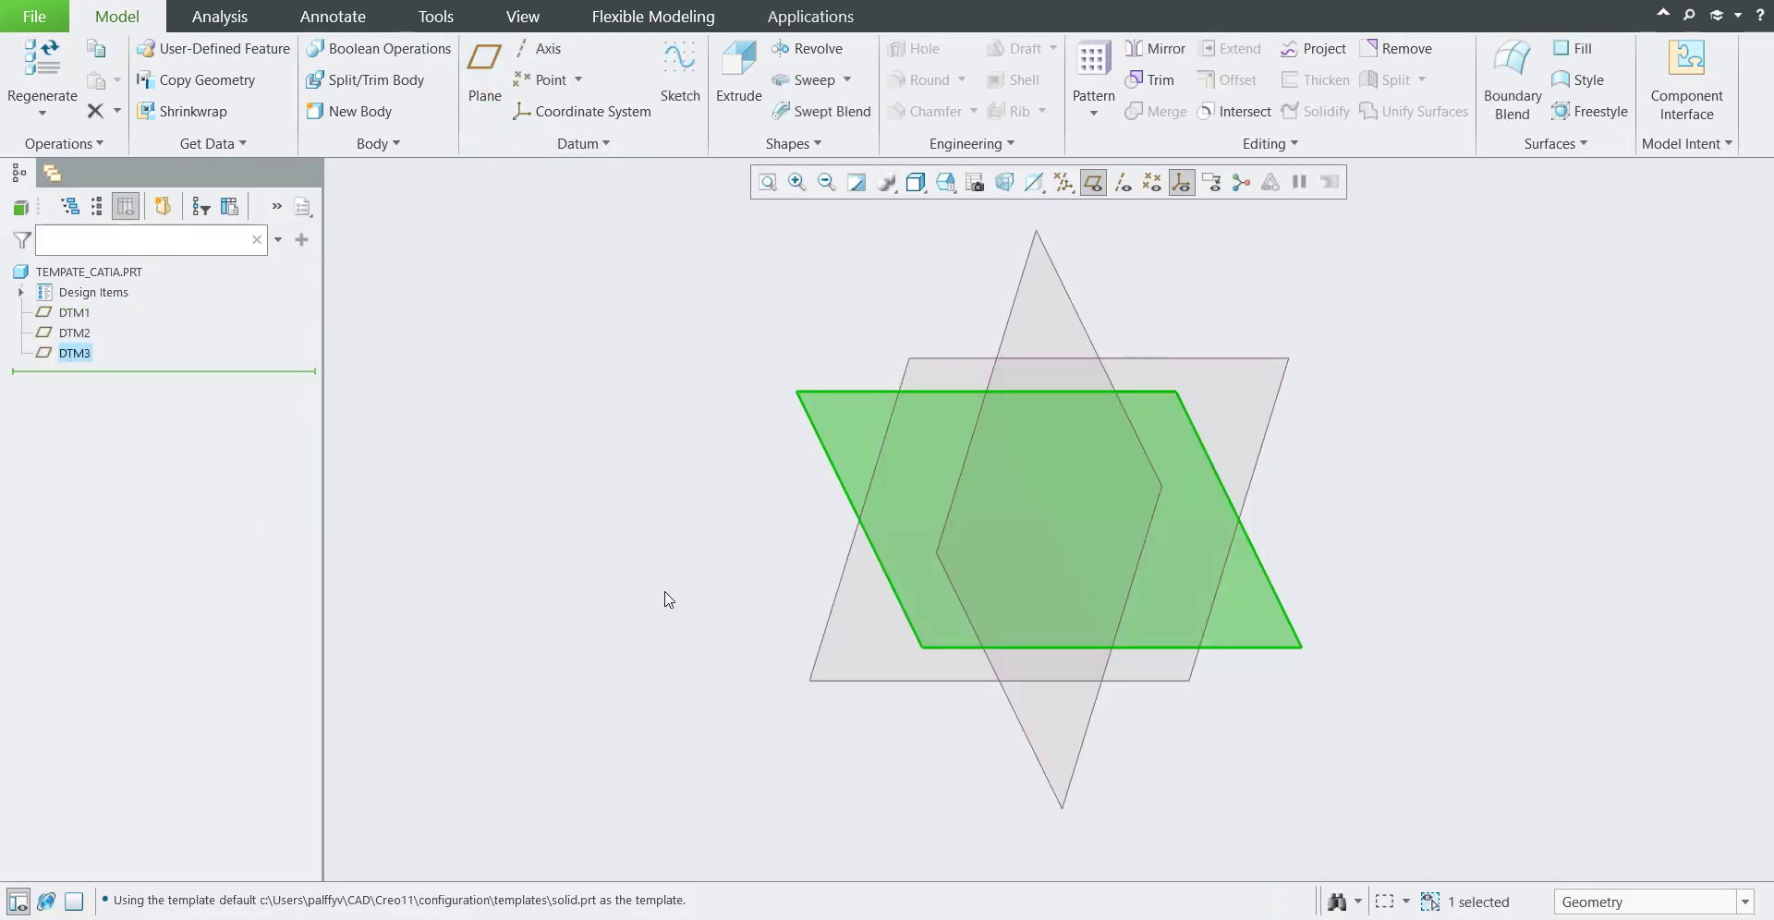
left_click(139, 368)
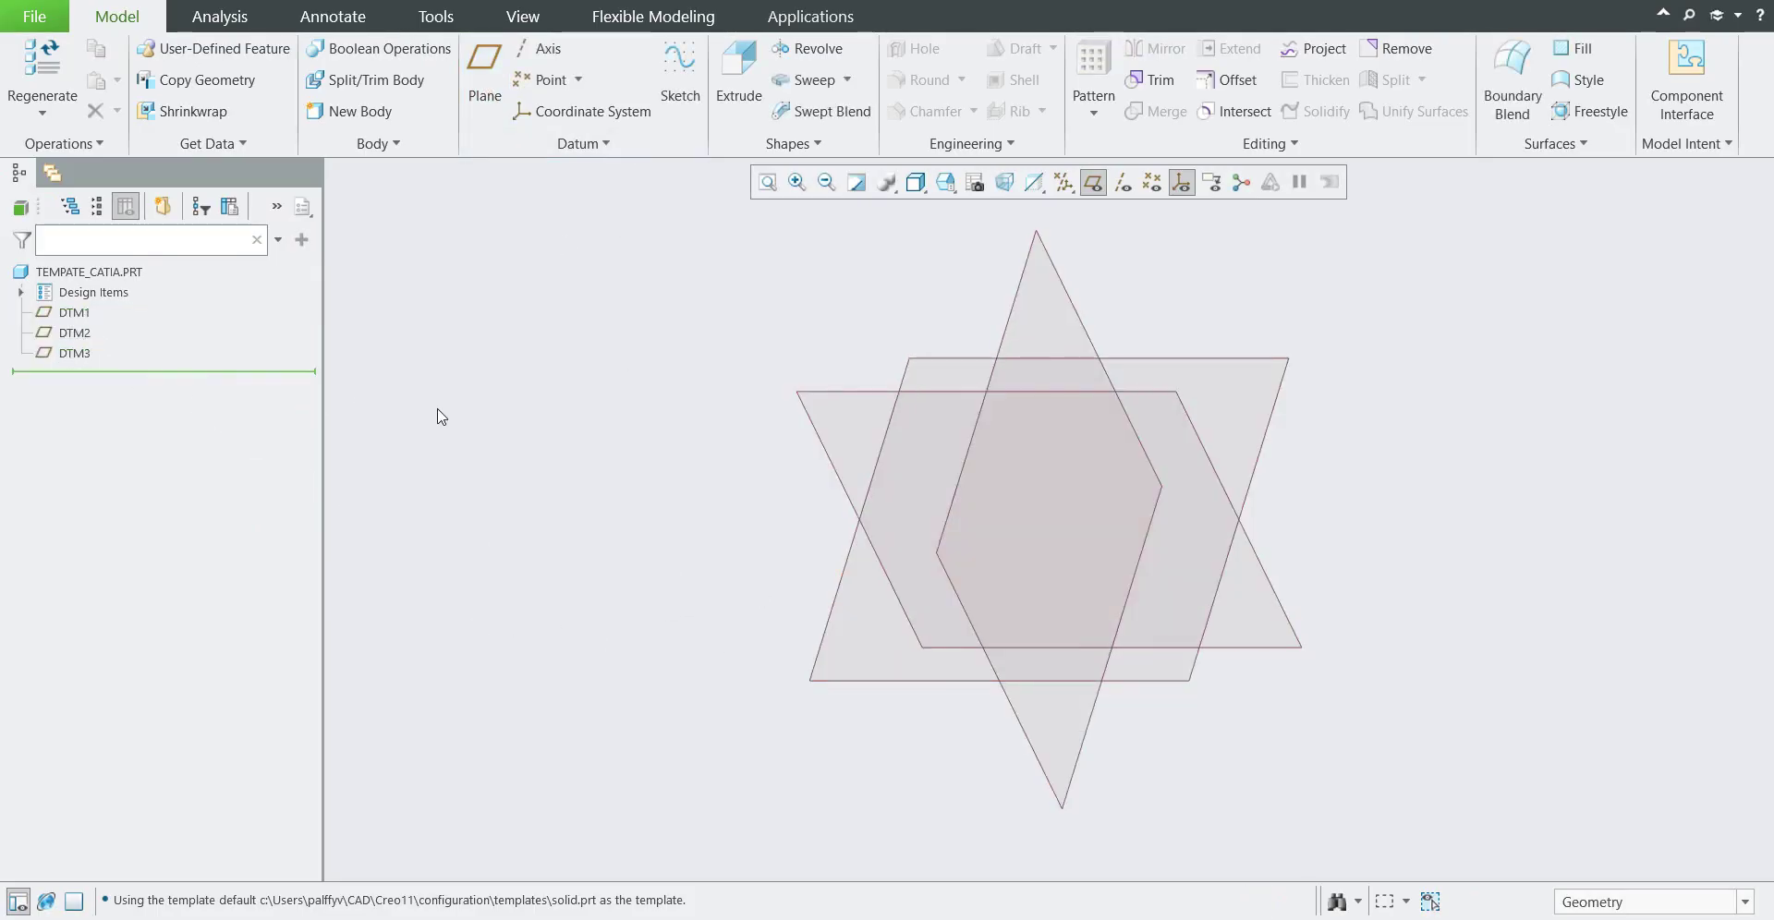
Step: Create coordinate system CS0 referencing DTM1, DTM3 and DTM2, with its Y axis flipped
left_click(585, 121)
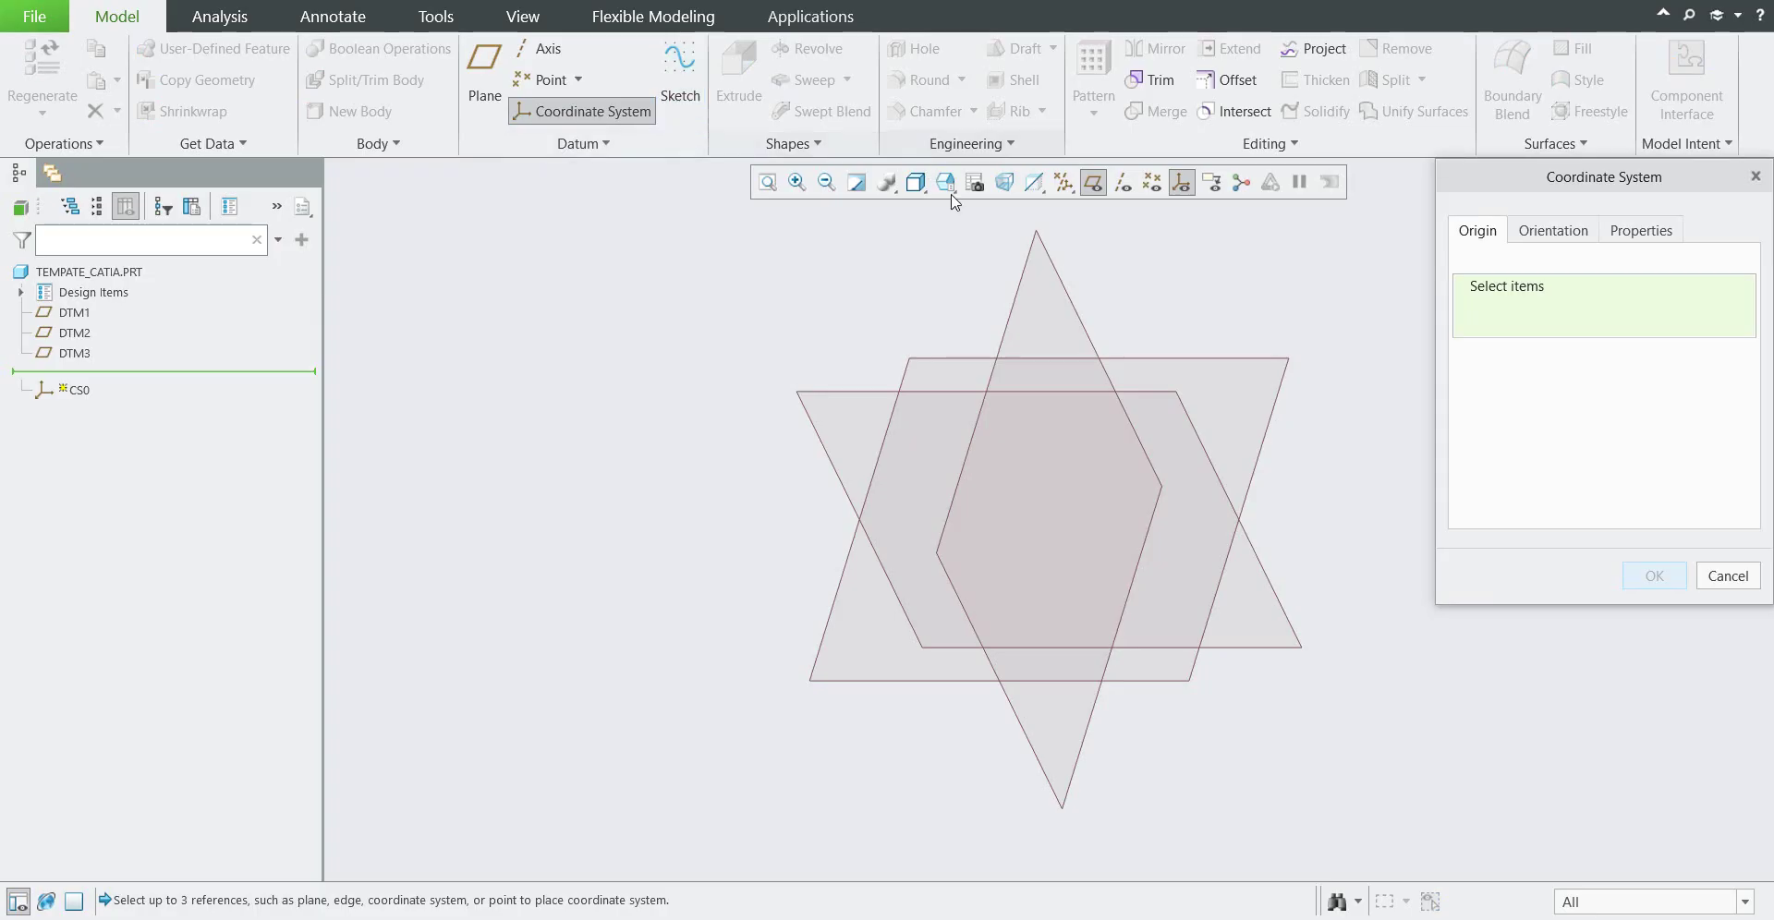
left_click(1023, 294)
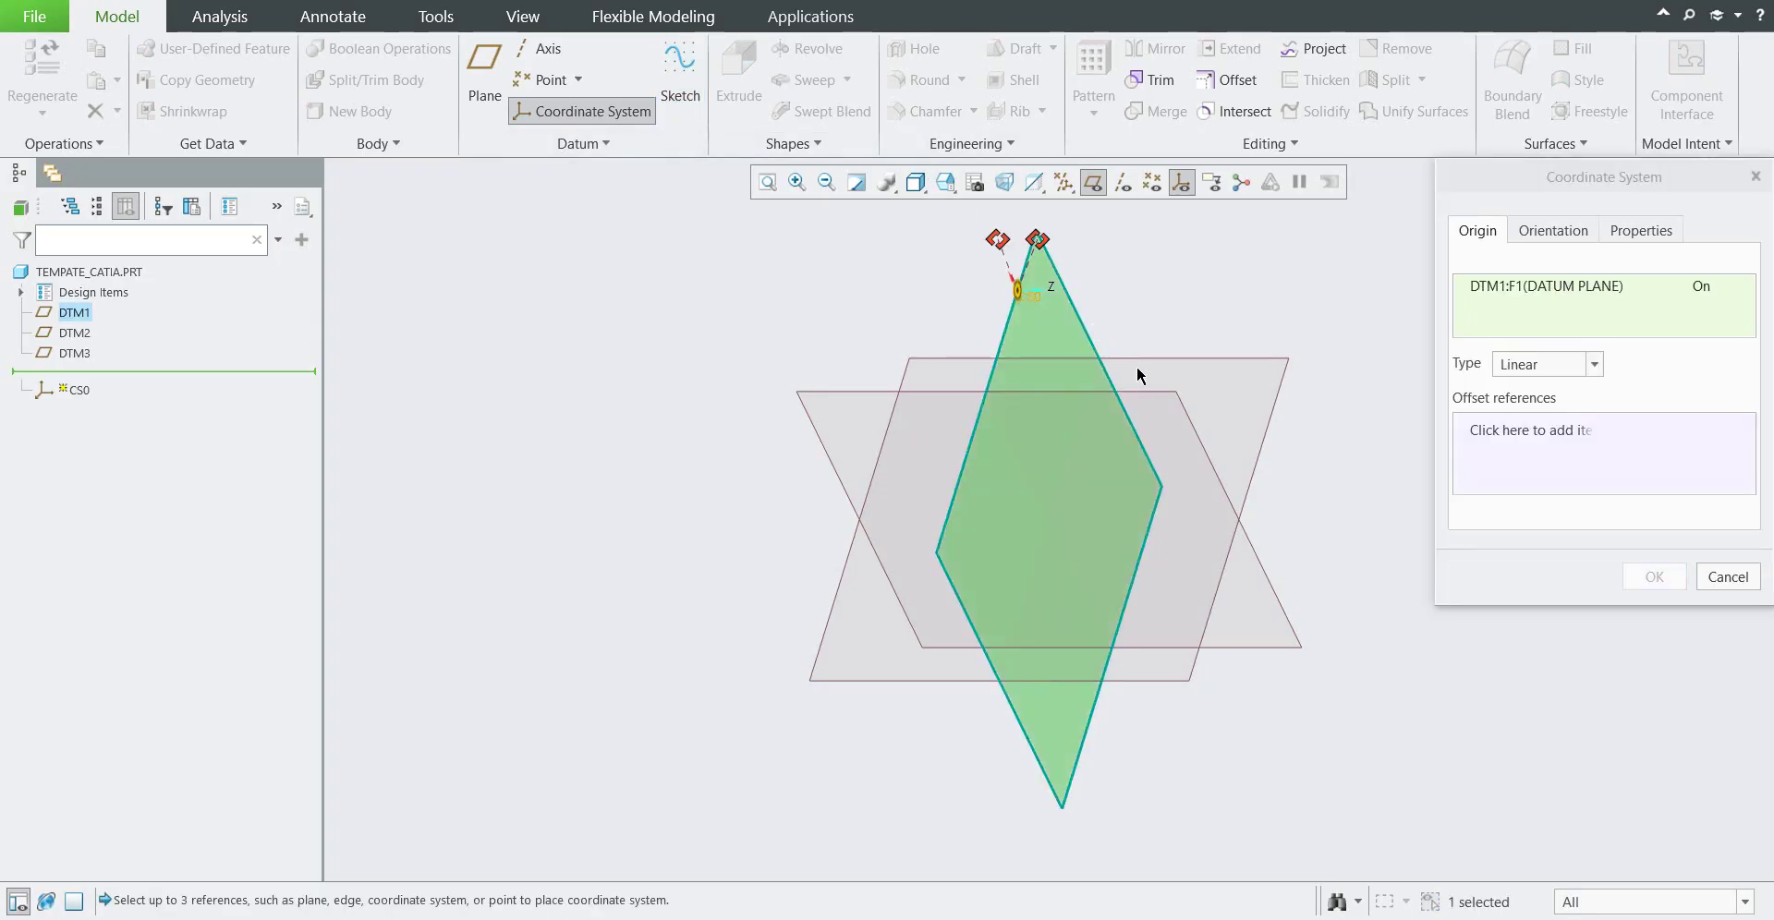
left_click(1145, 388, "ctrl")
left_click(1244, 353, "ctrl")
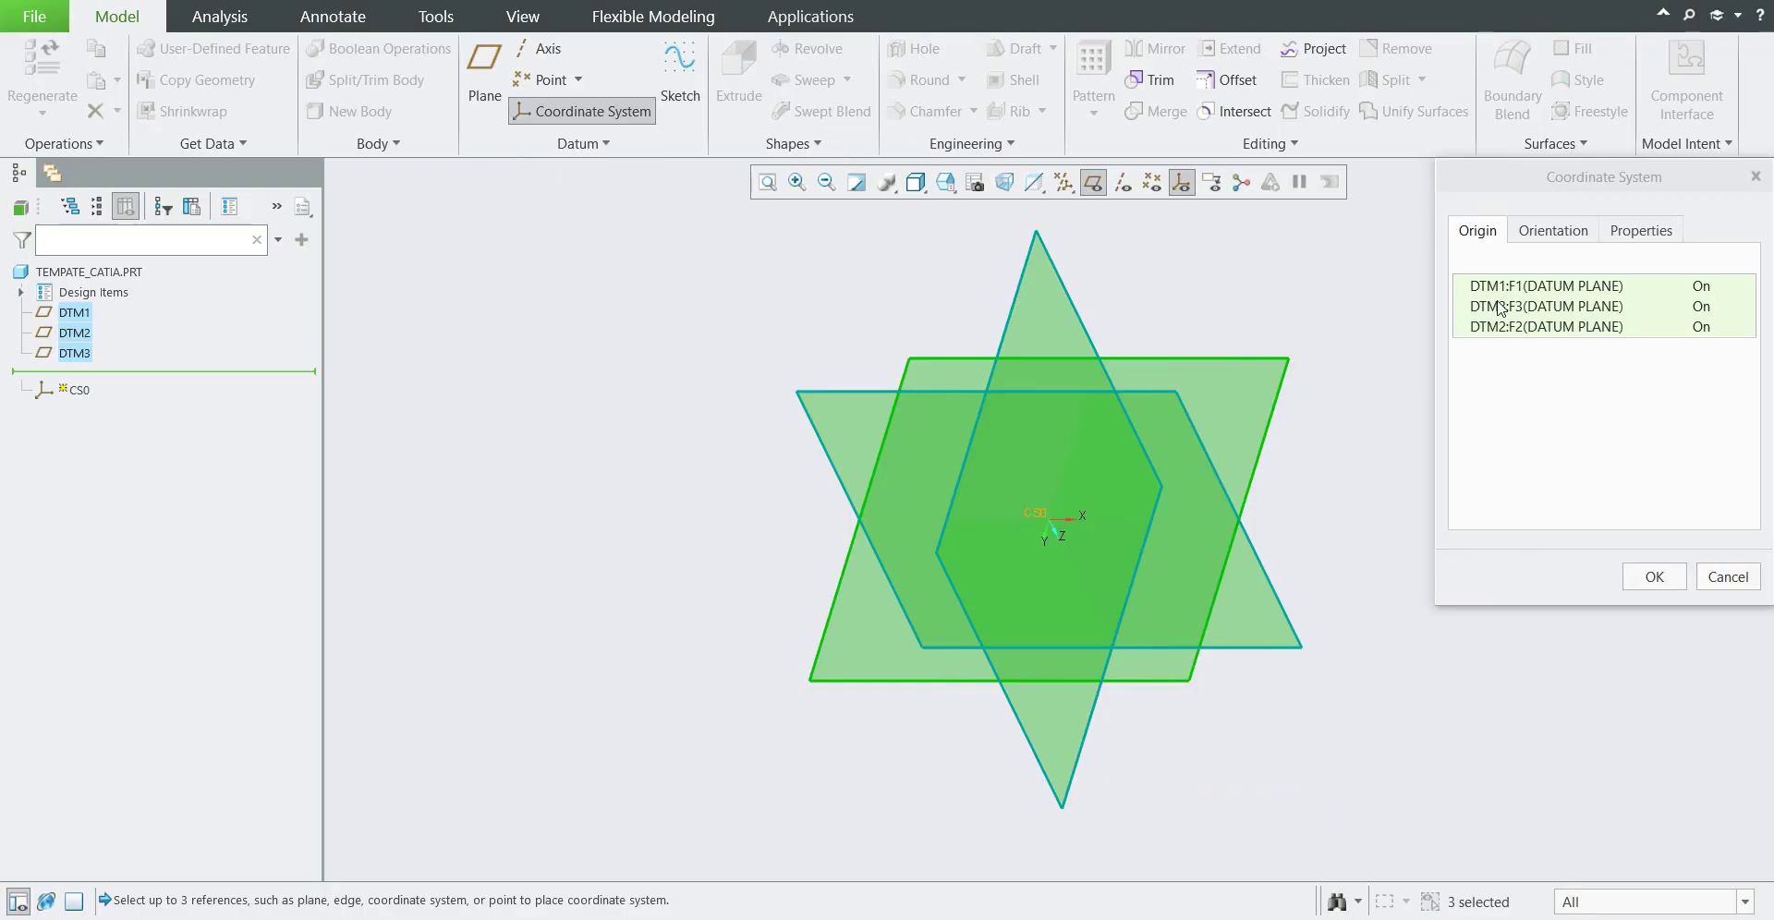
left_click(1549, 235)
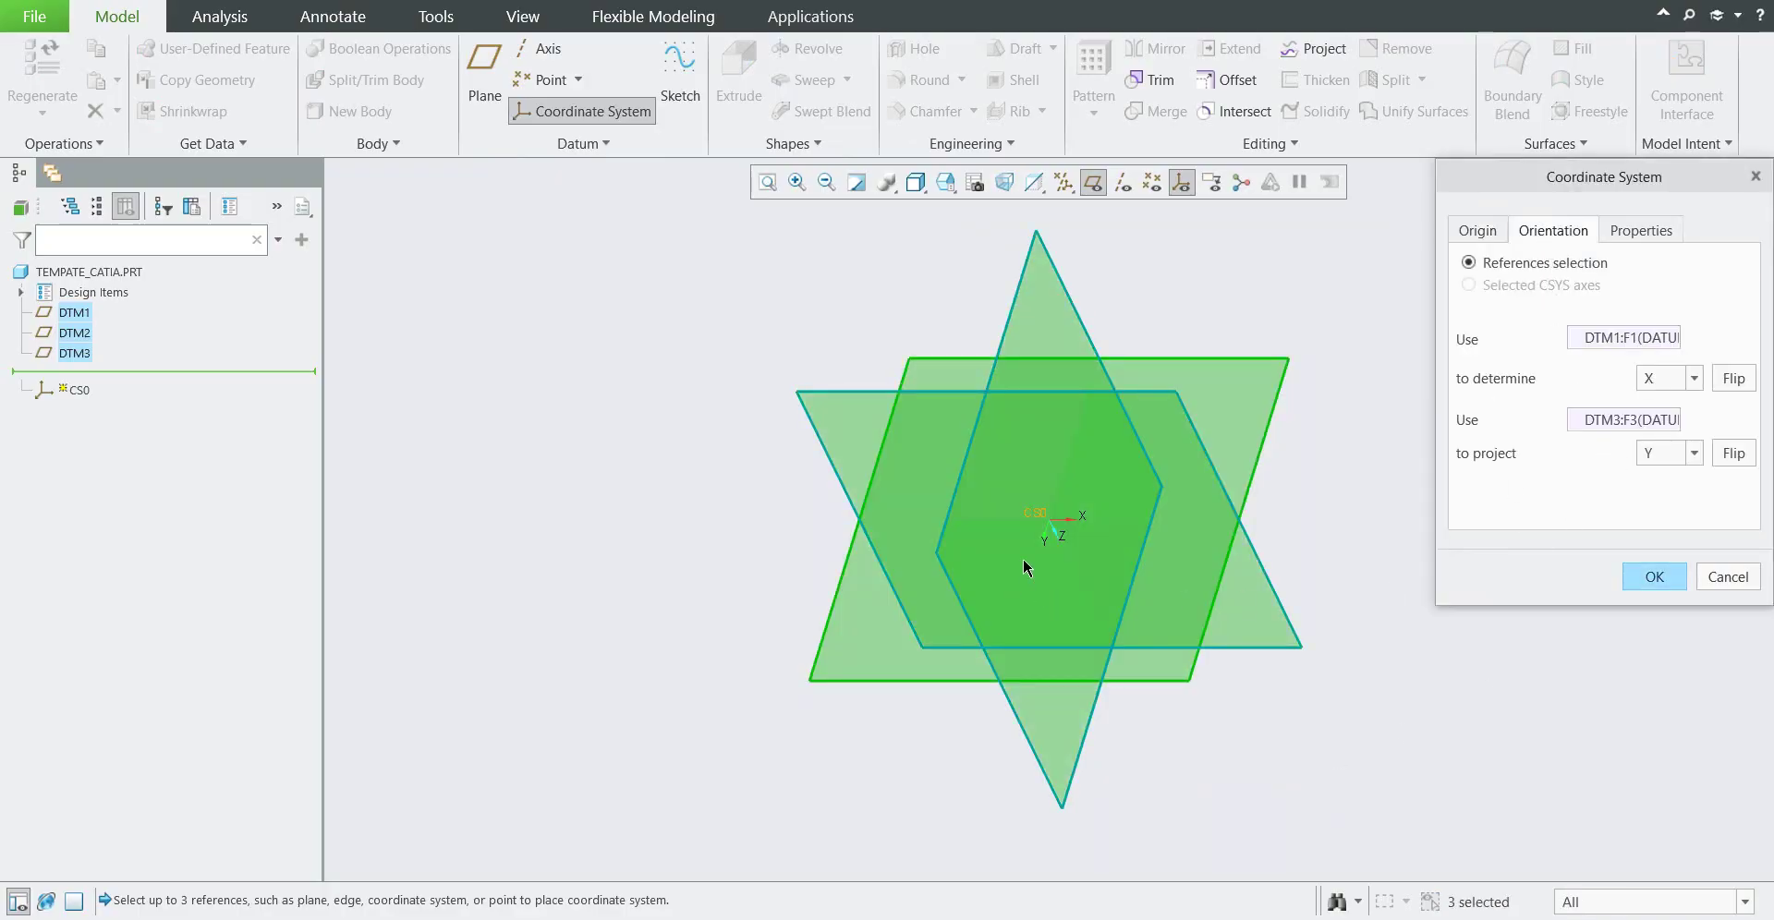
left_click(1734, 457)
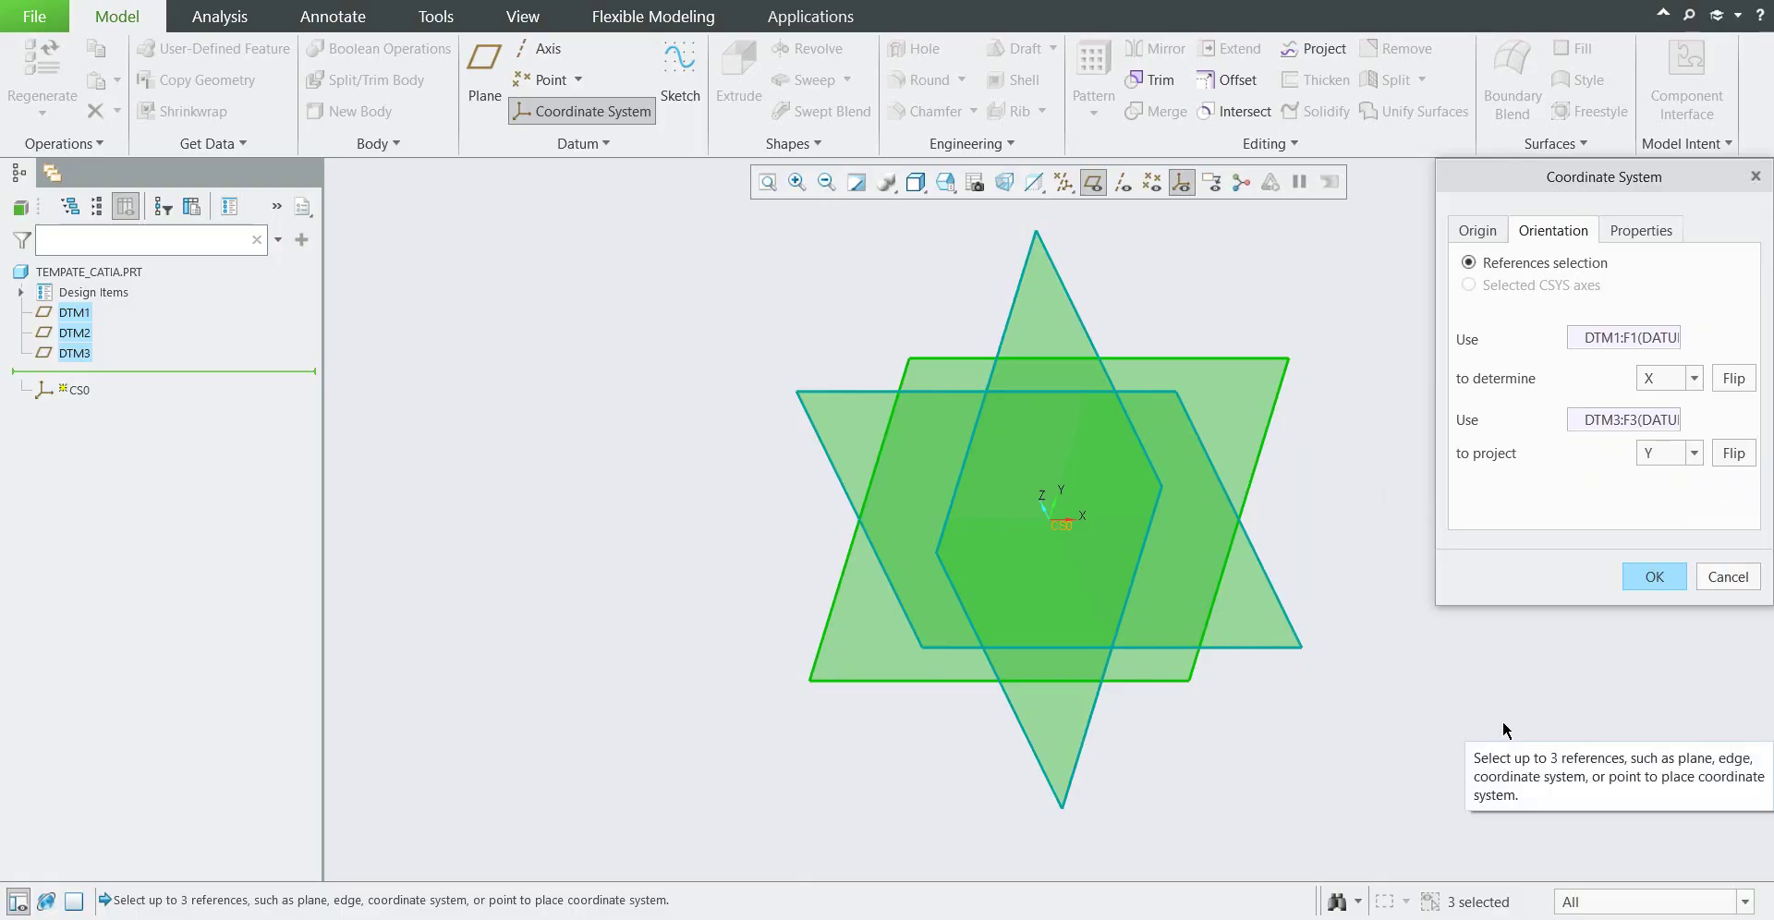
left_click(1654, 577)
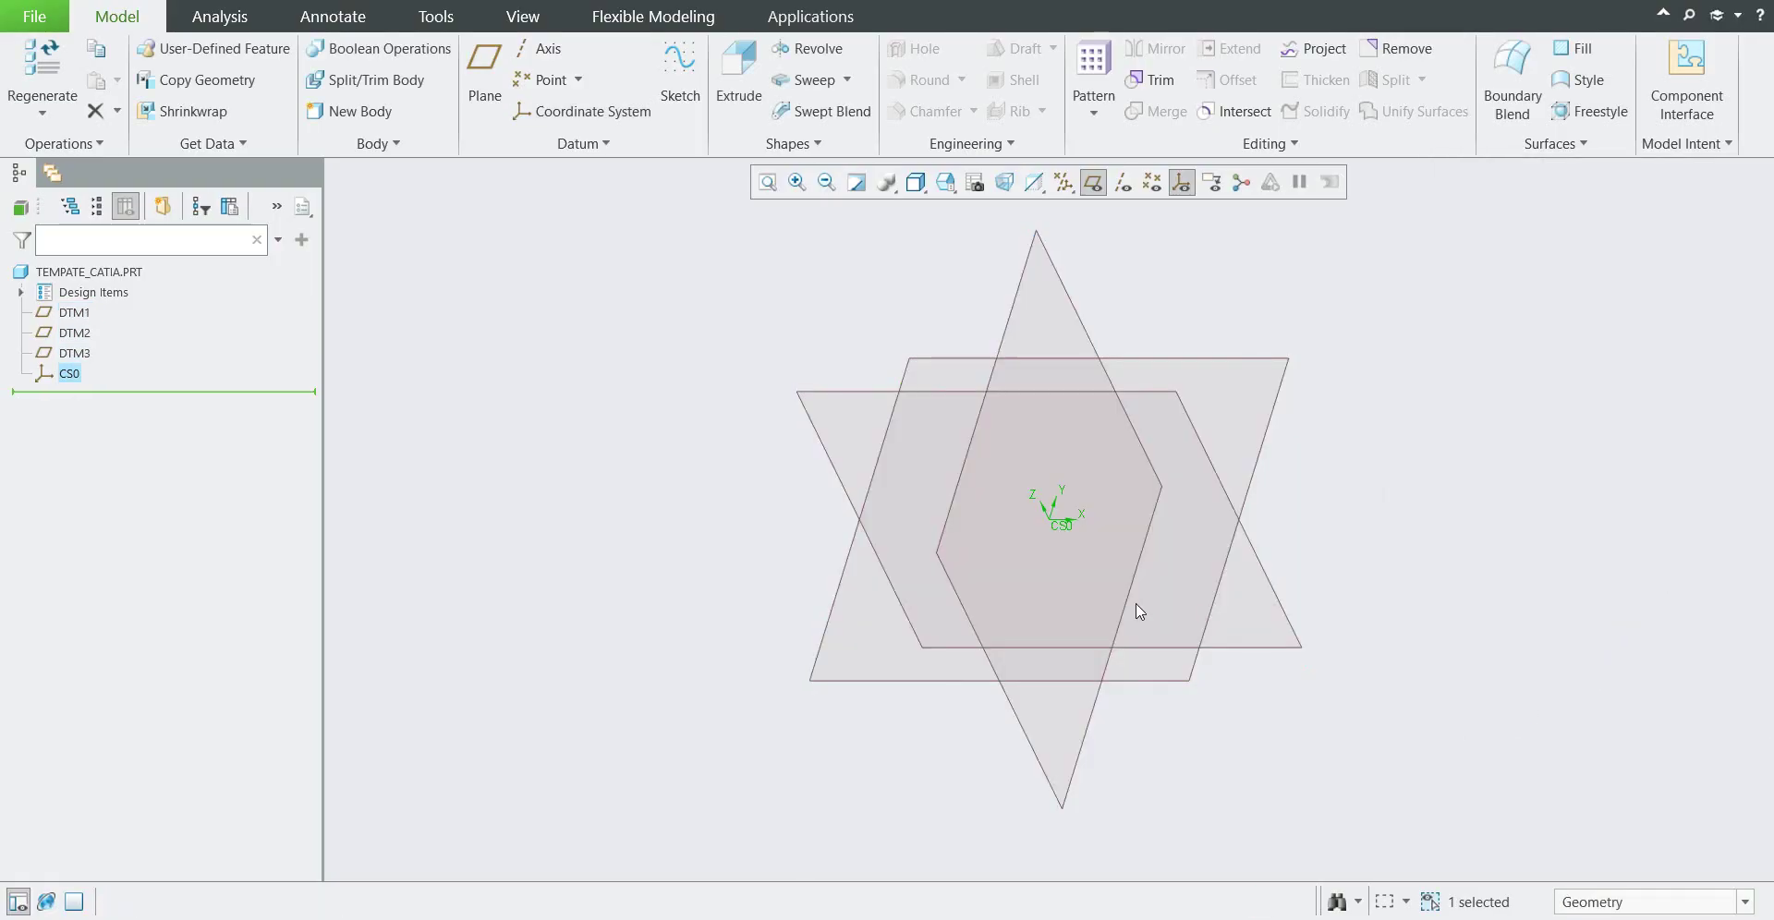
Step: Rename datum planes DTM1, DTM2 and DTM3 to RIGHT, TOP and FRONT in the model tree
left_click(77, 314)
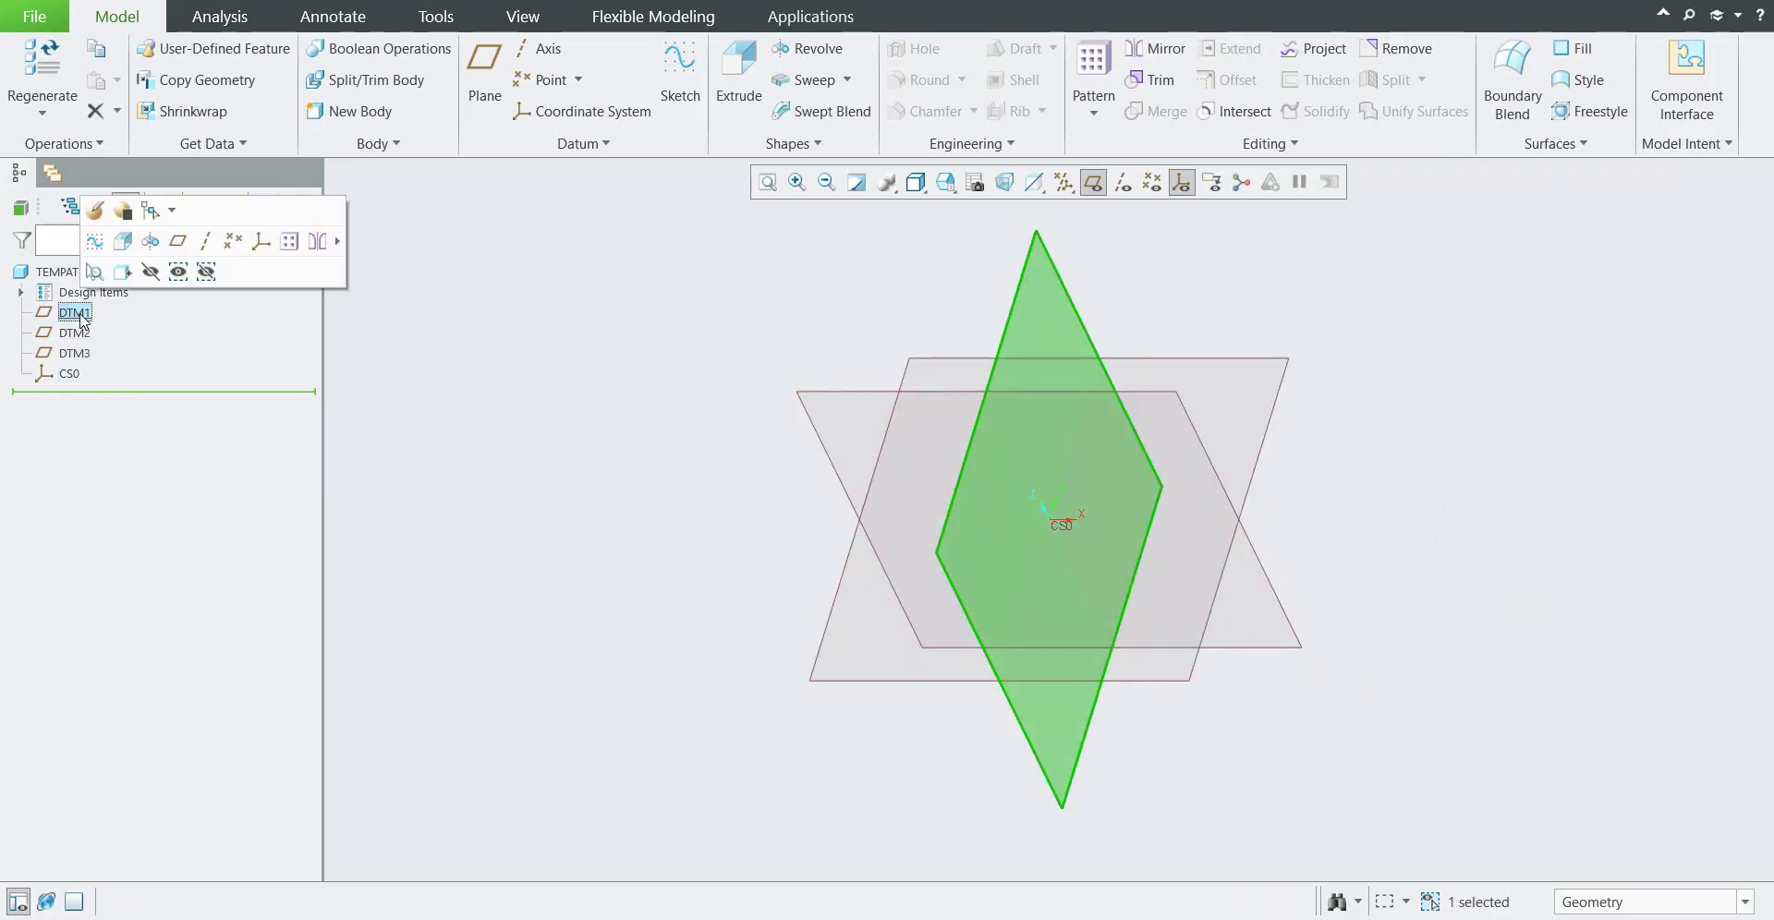
left_click(77, 314)
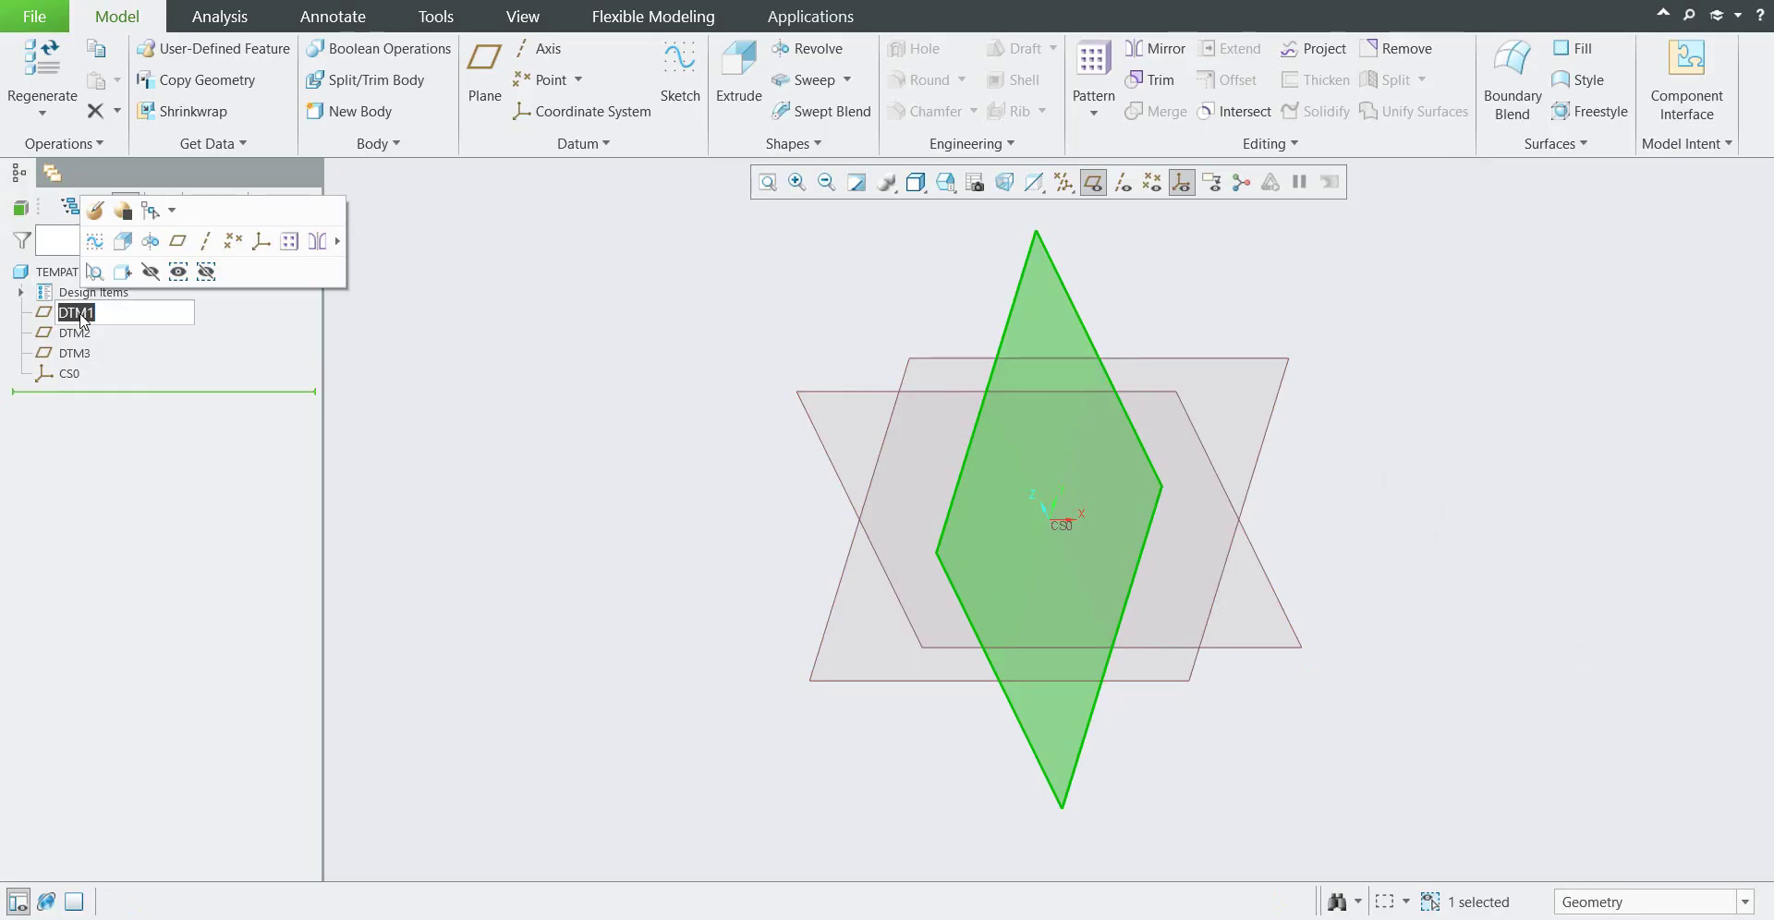
type("Right")
key("Return")
left_click(74, 335)
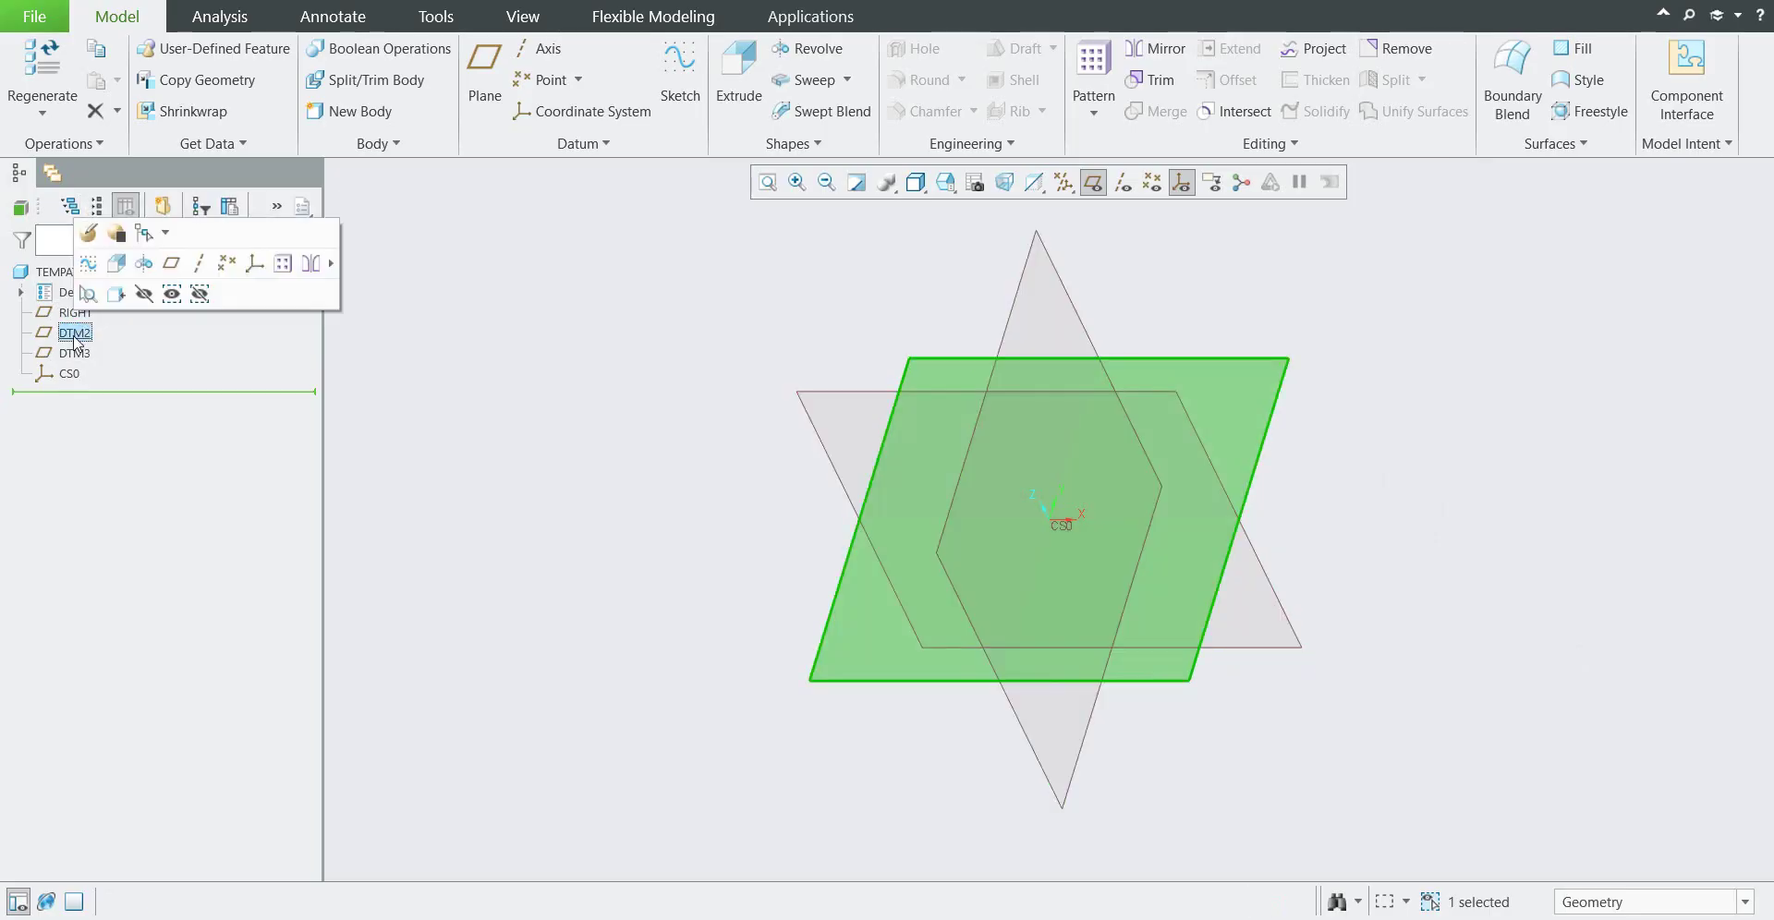
left_click(74, 334)
type("Top")
key("Return")
left_click(75, 353)
left_click(74, 355)
type("fron")
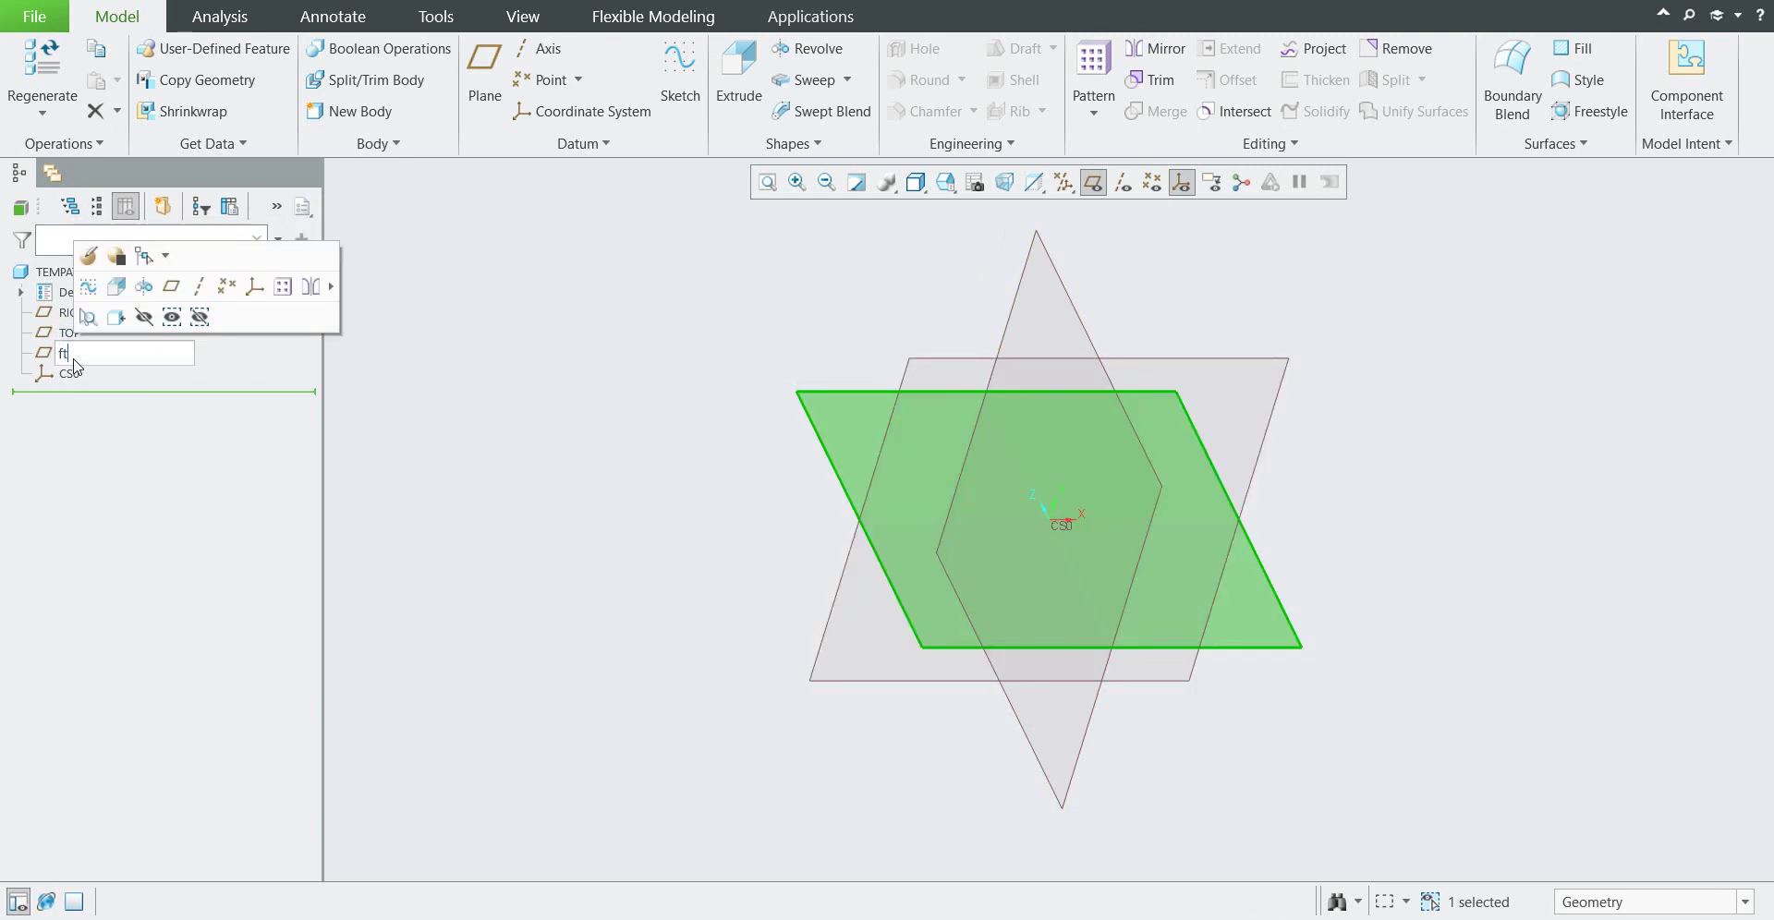
key("Return")
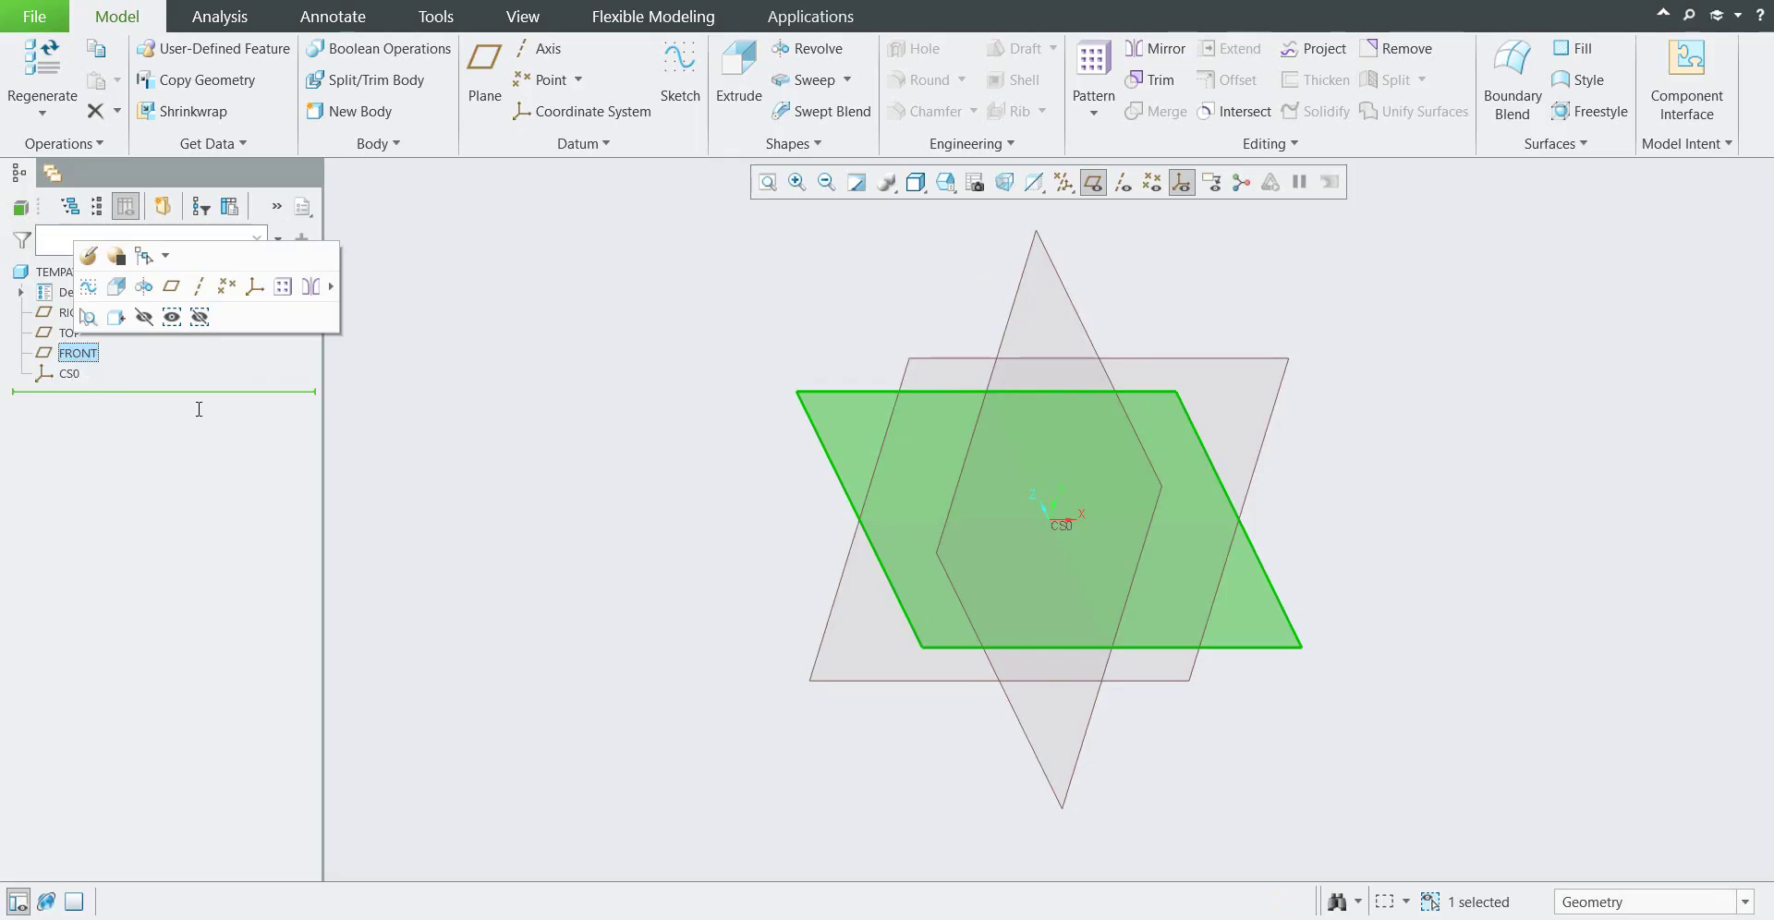
left_click(574, 483)
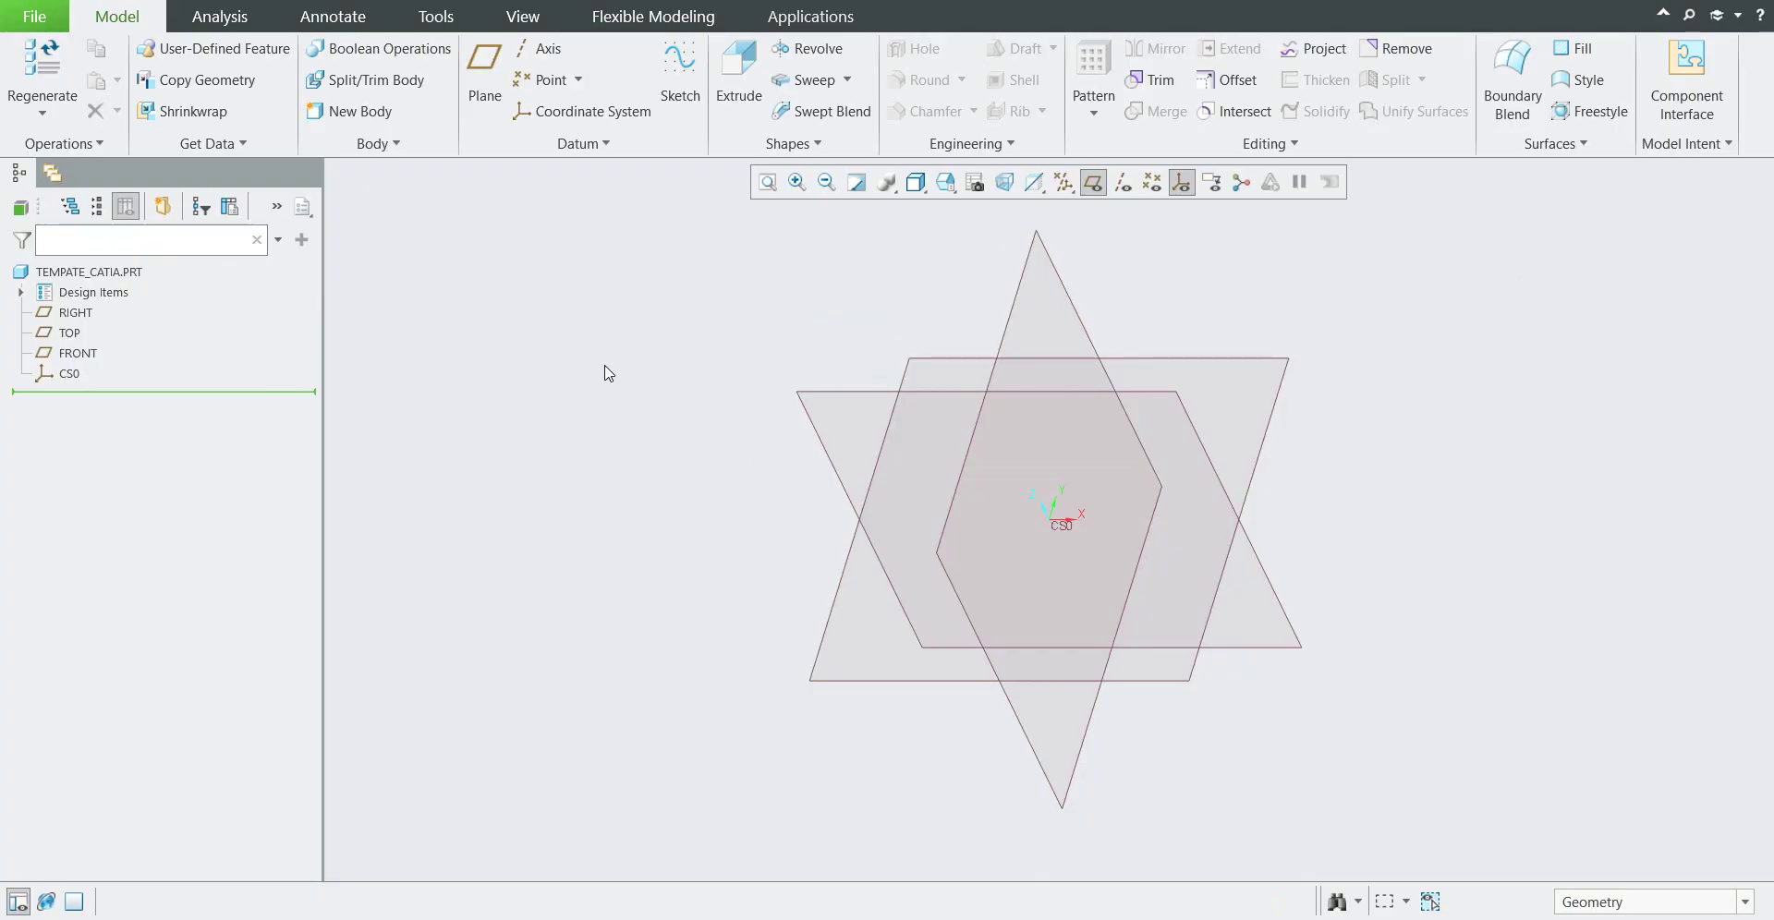
Step: Open the part Parameters and add a new parameter named IMPORT
left_click(436, 16)
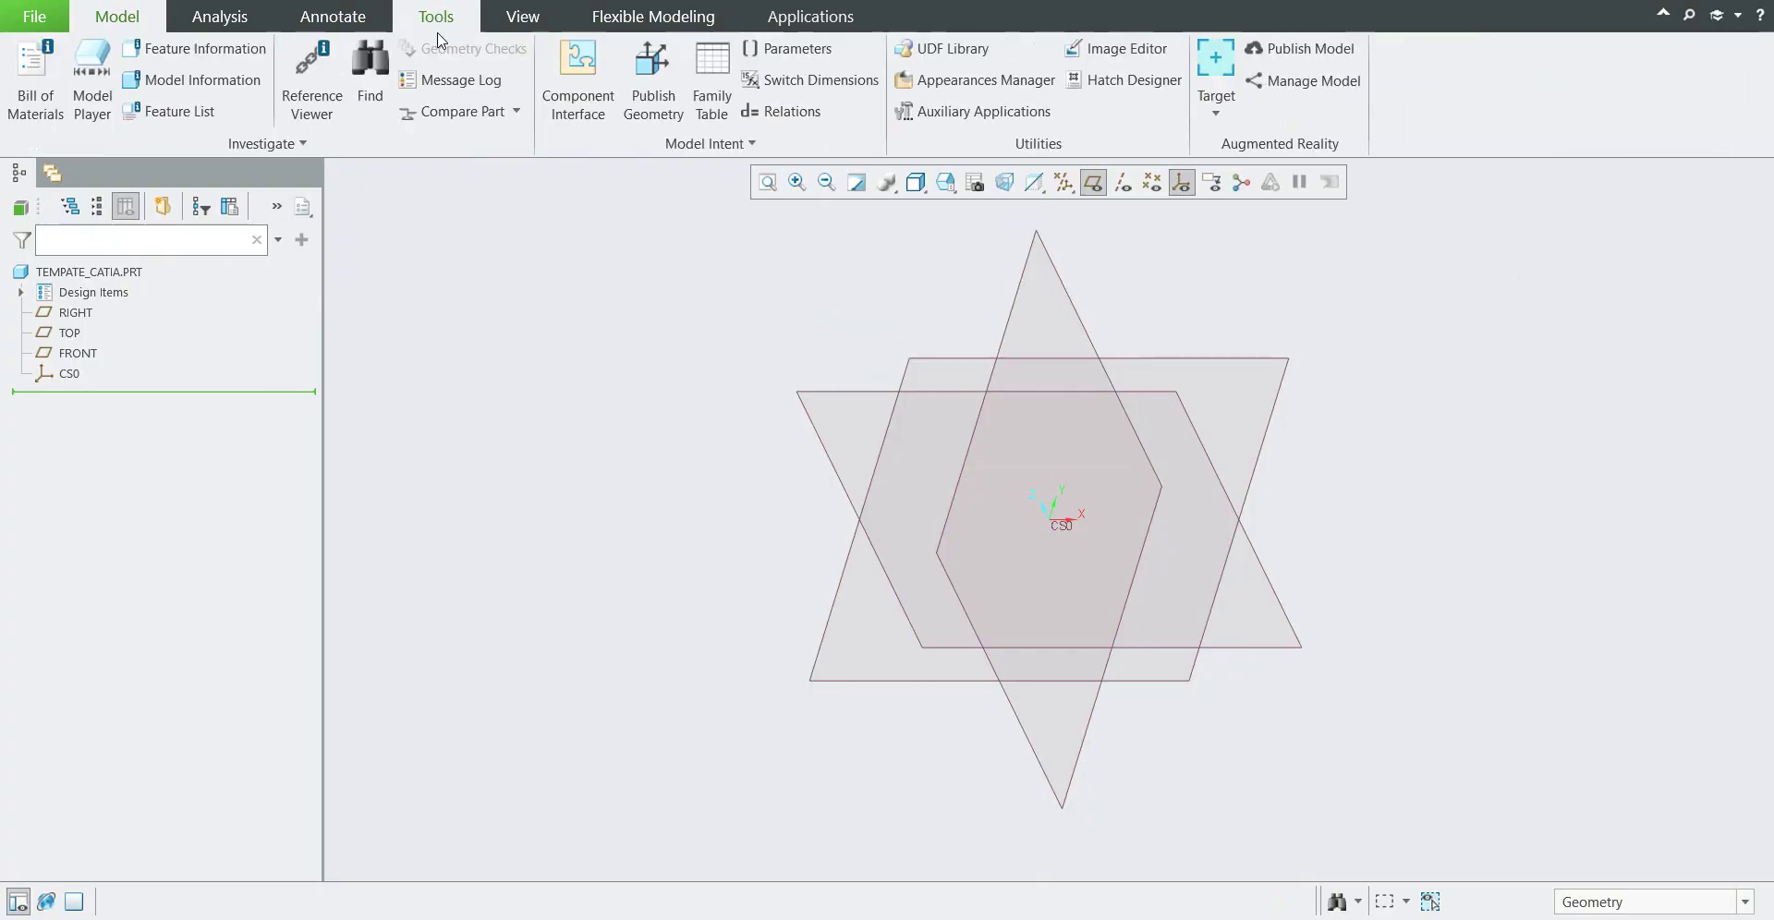
left_click(788, 48)
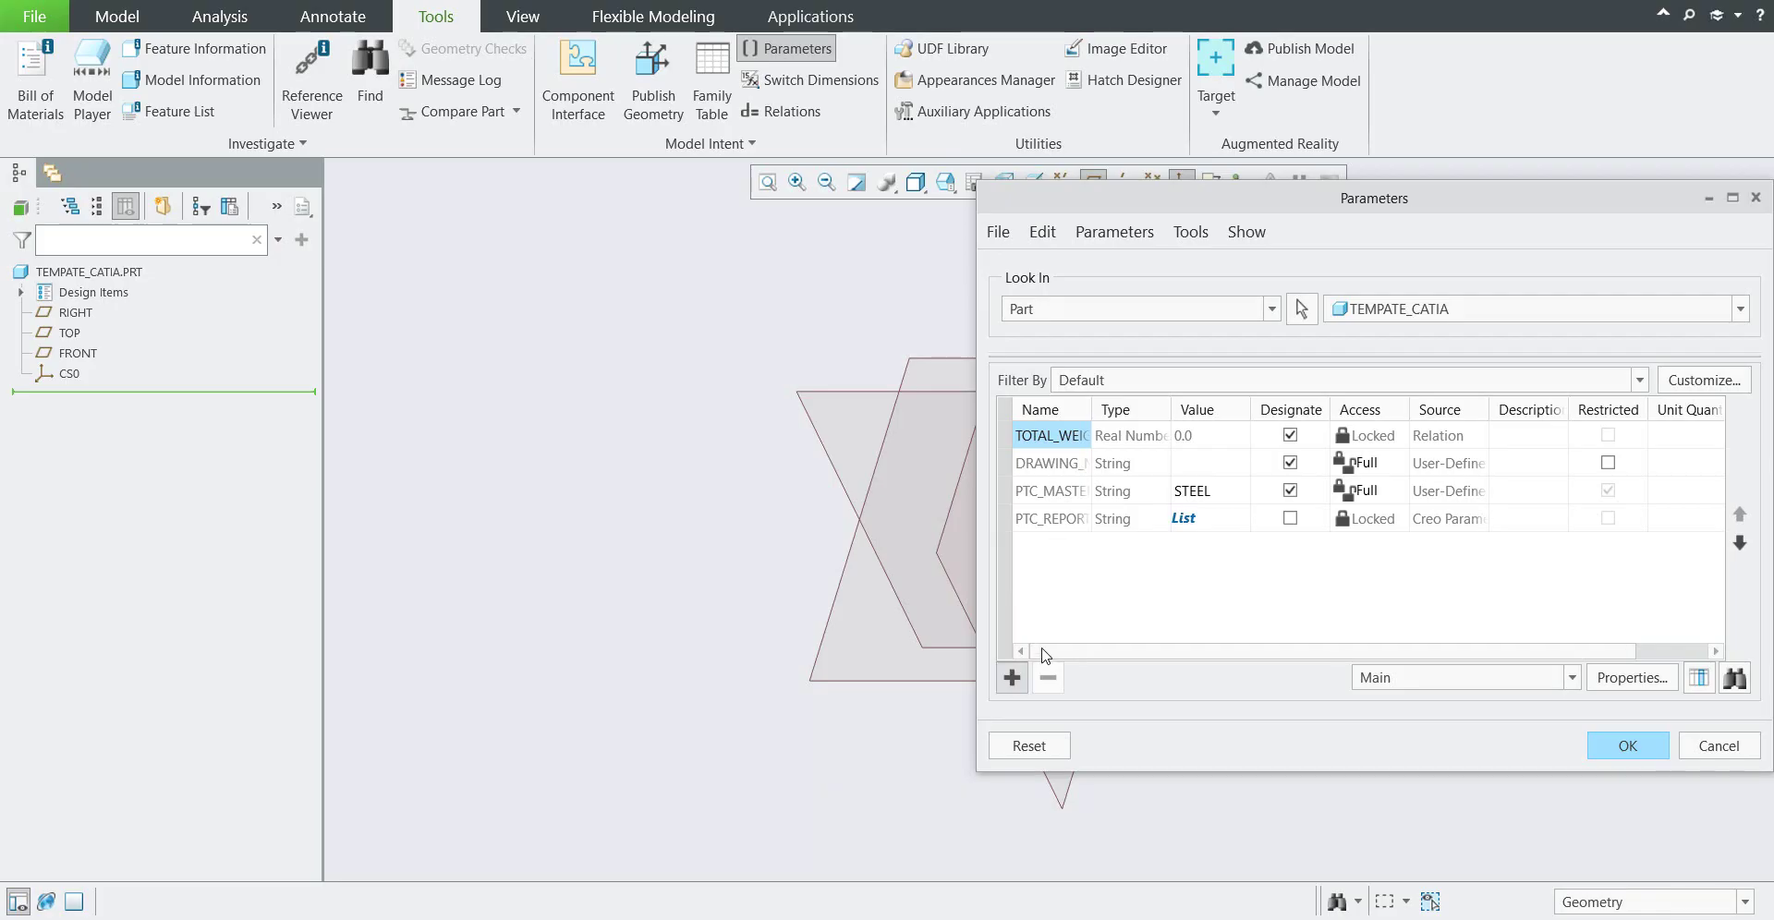
left_click(1012, 678)
type("Import")
left_click(1212, 543)
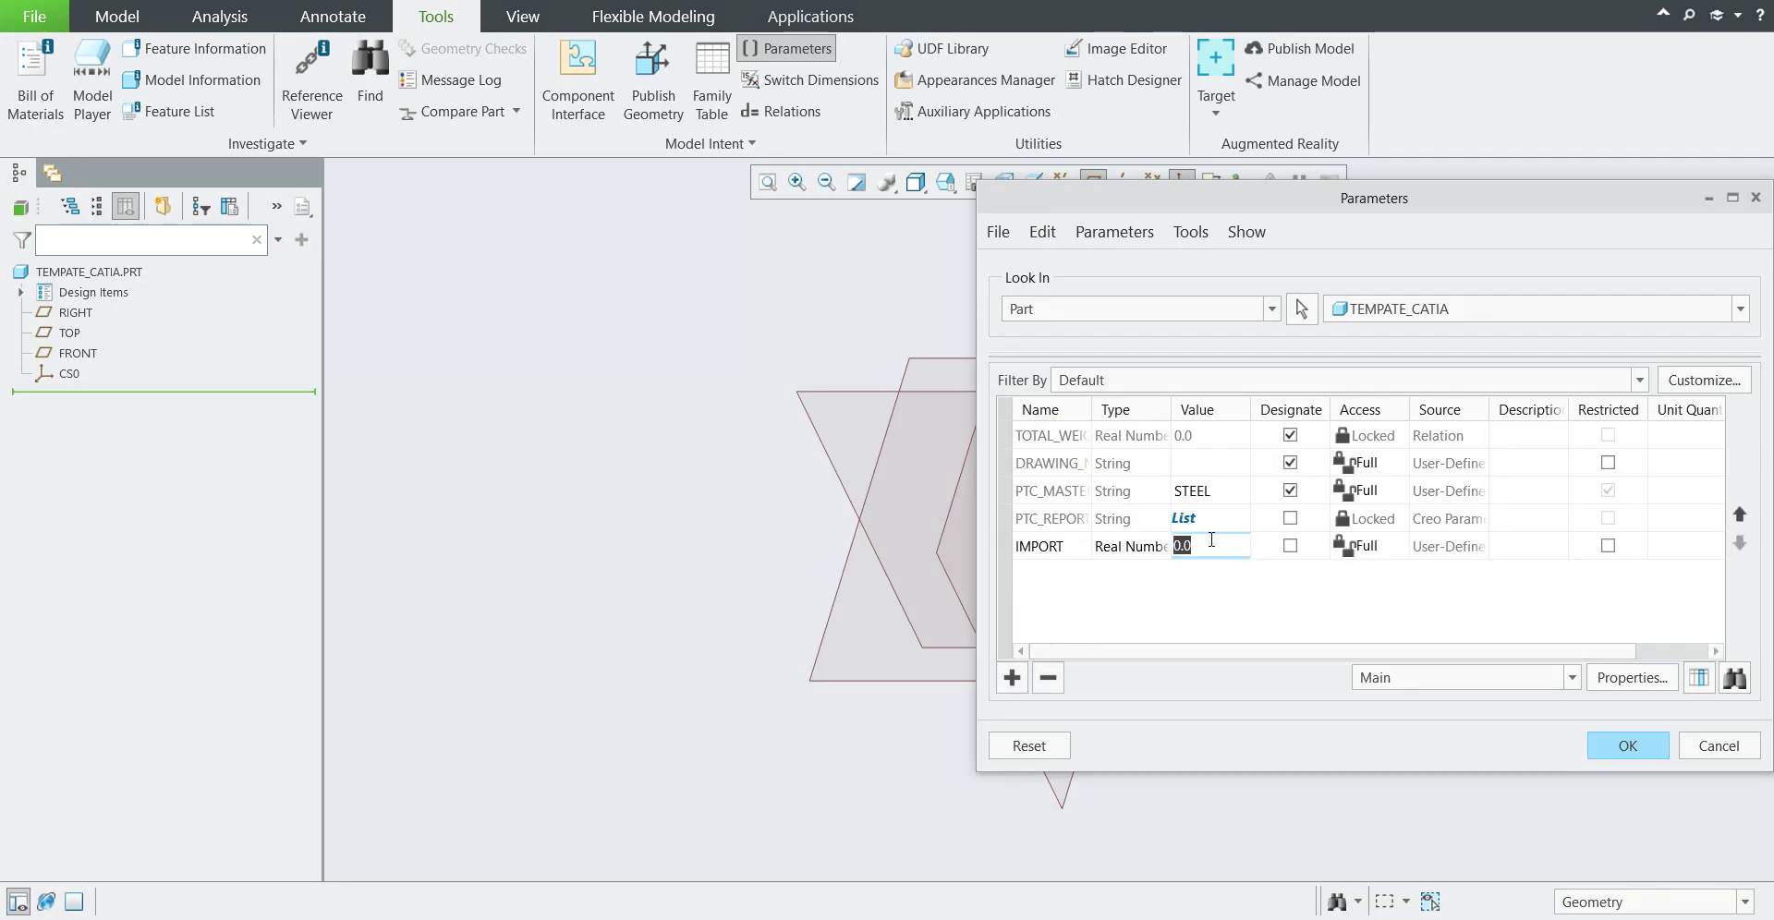
Step: Make IMPORT a String with value Catia, leave it undesignated, and accept
left_click(1141, 558)
left_click(1140, 551)
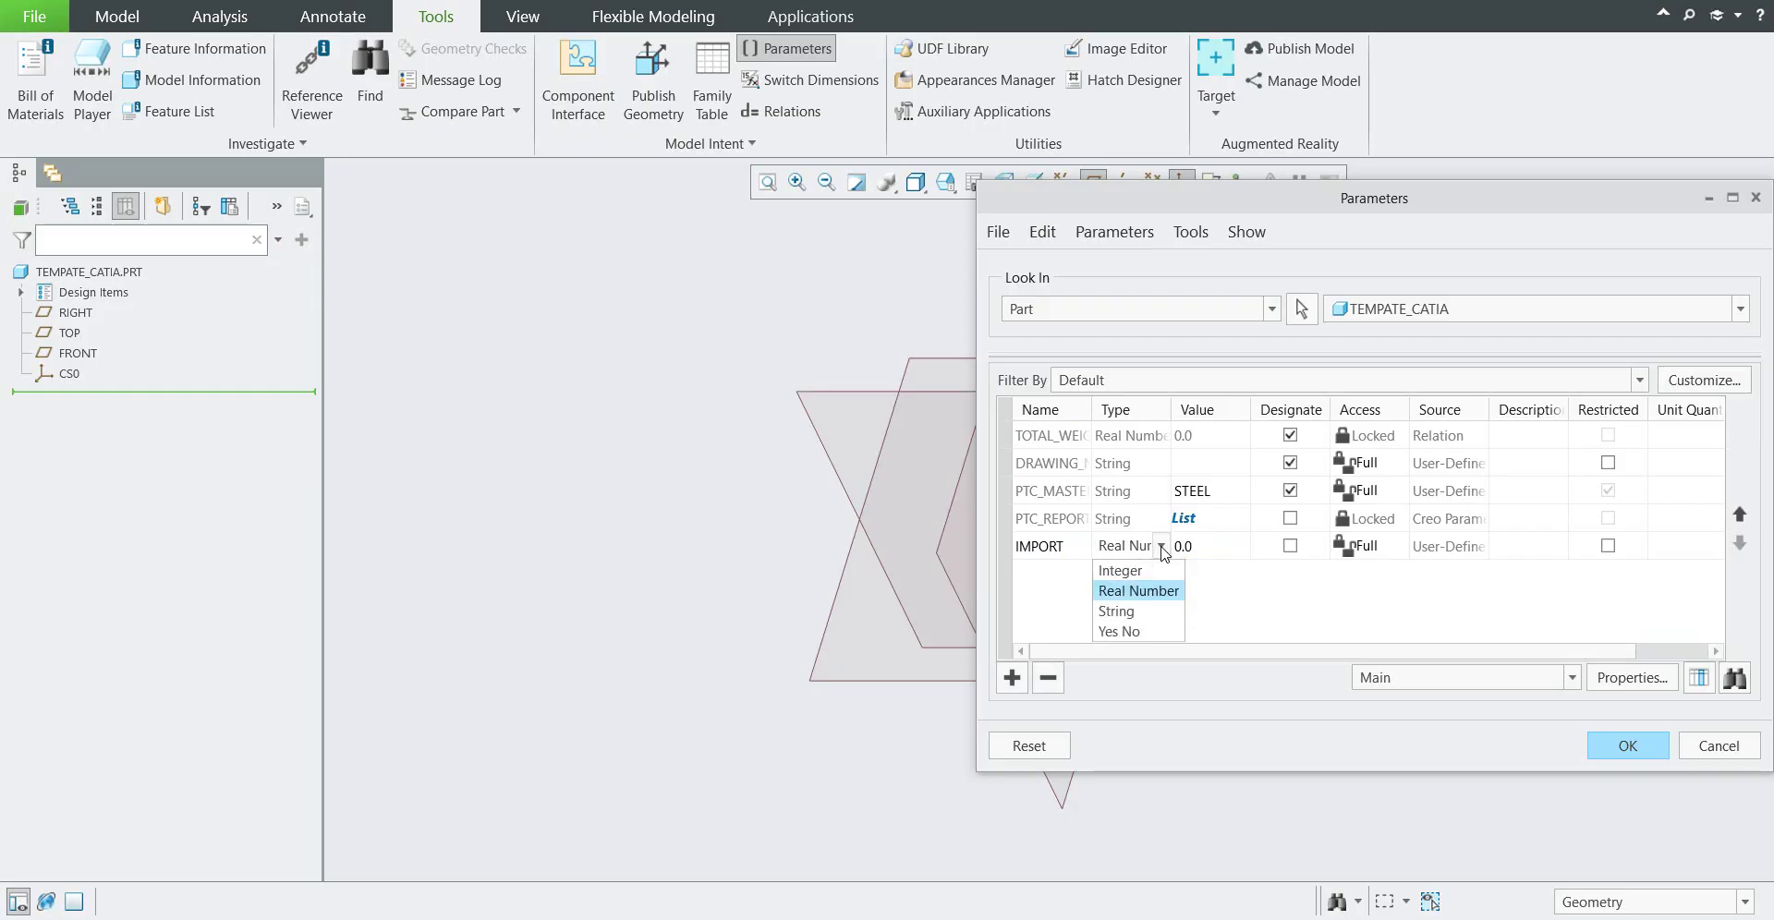
left_click(1118, 610)
left_click(1203, 544)
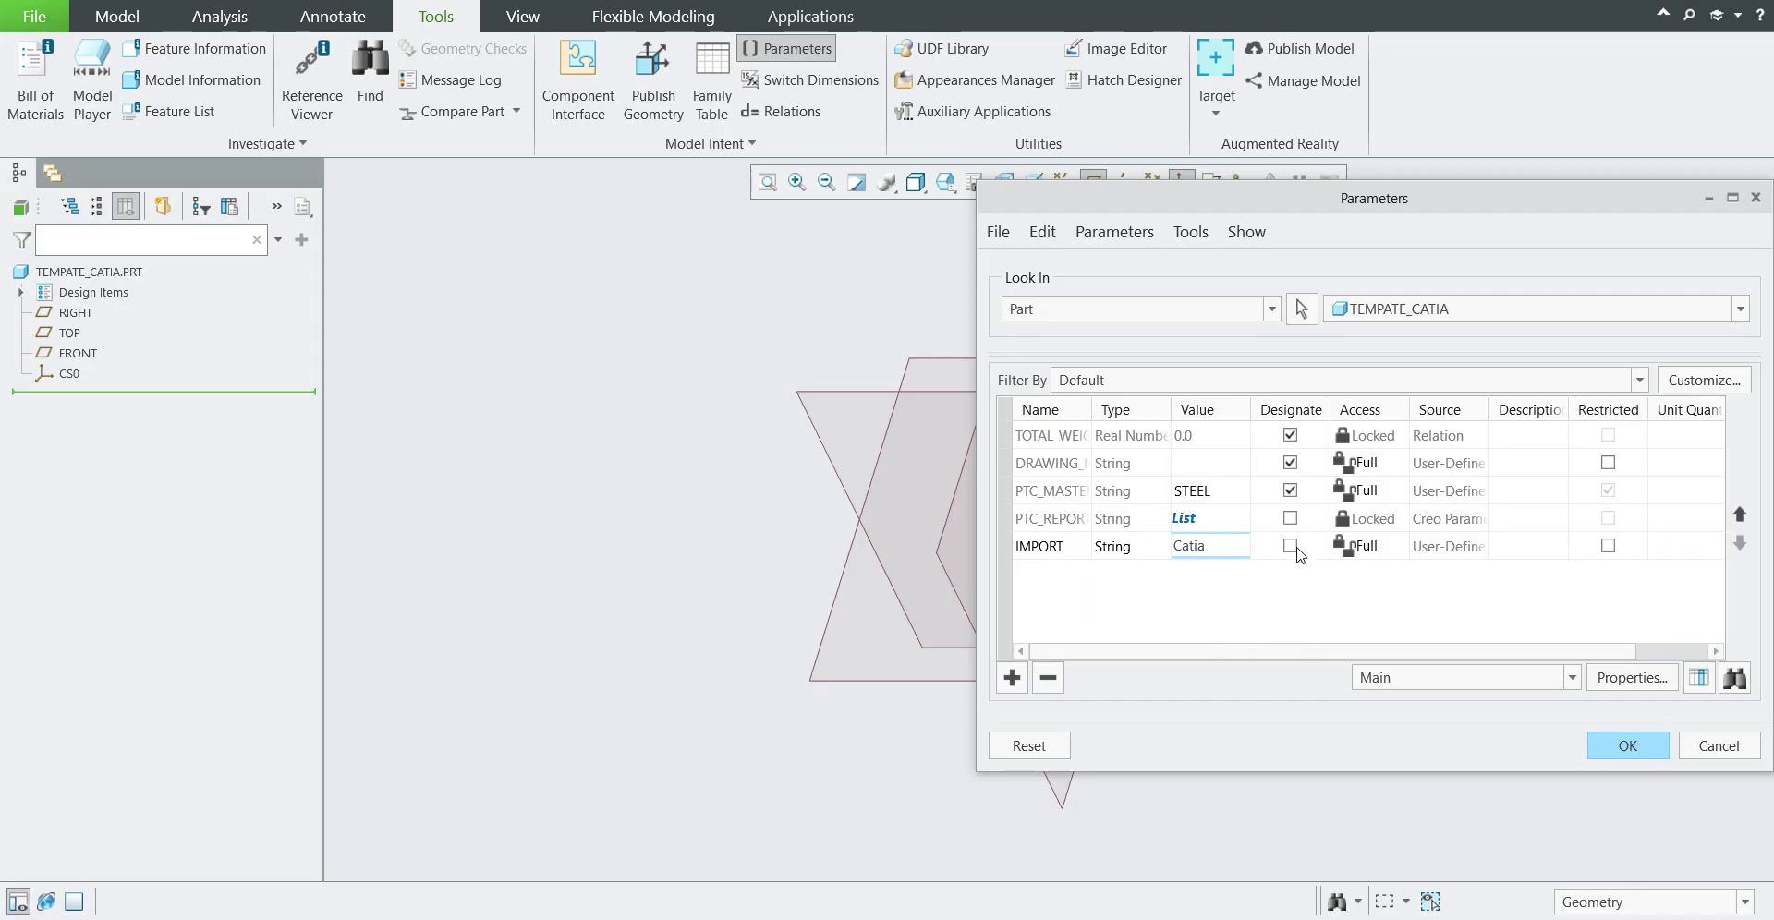
left_click(1291, 547)
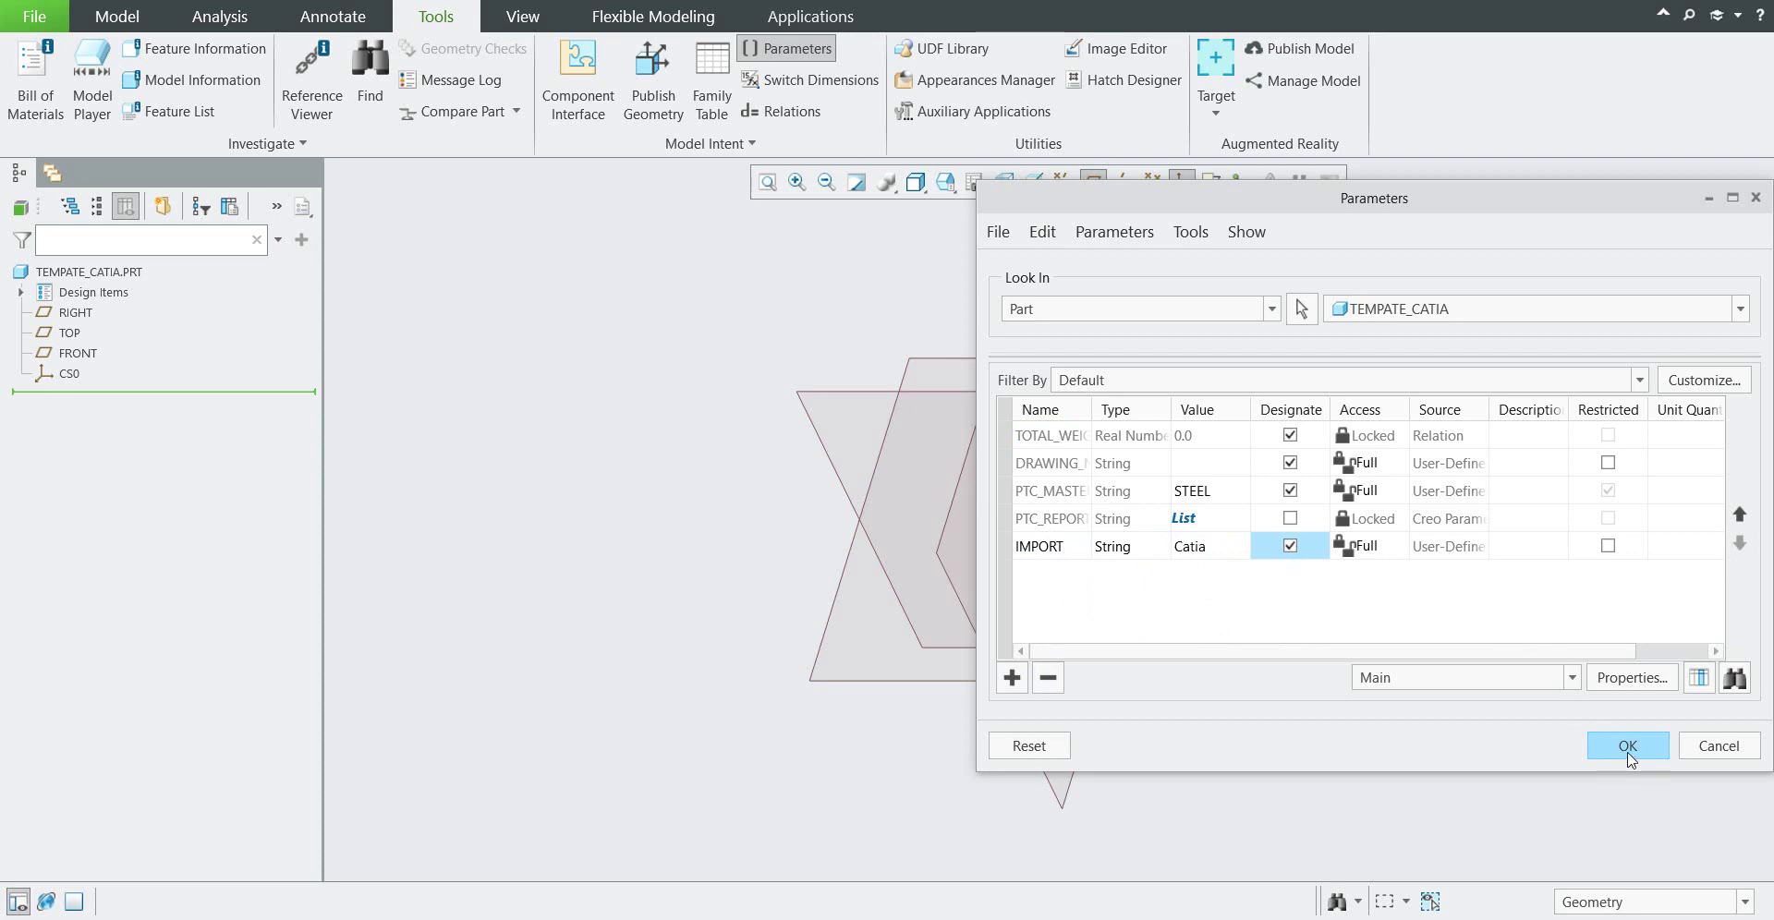
left_click(1291, 547)
left_click(1643, 740)
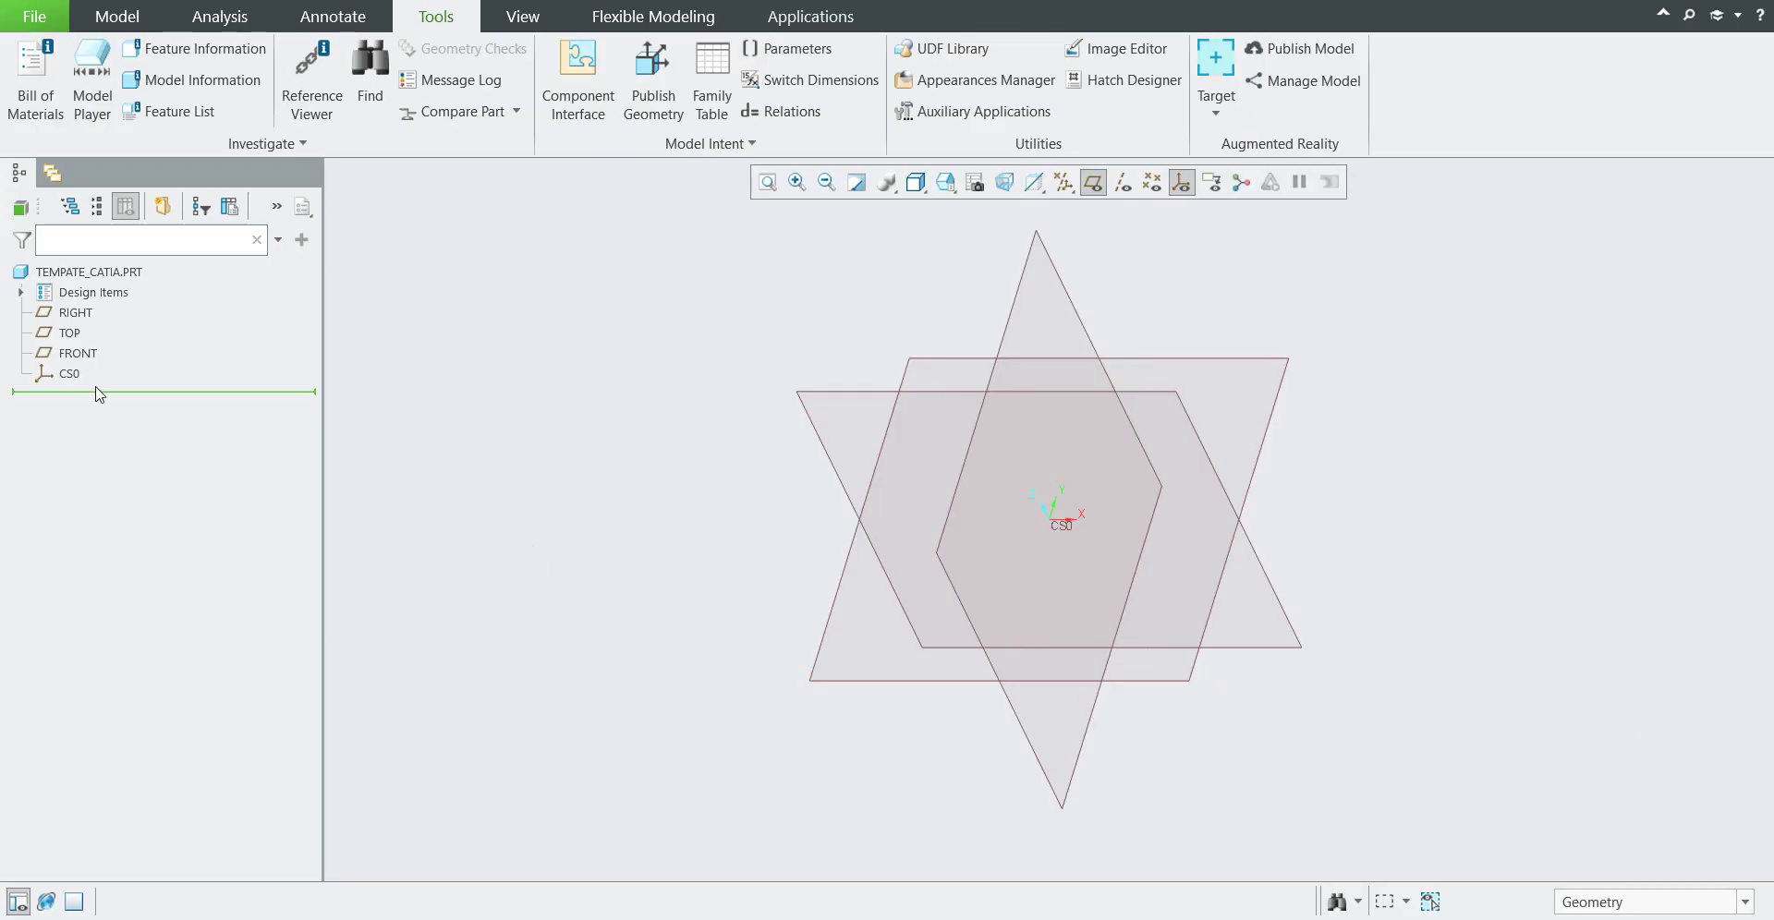
Step: Save a backup of TEMPATE_CATIA.PRT into the templates folder and close the part window
left_click(40, 21)
mouse_move(83, 180)
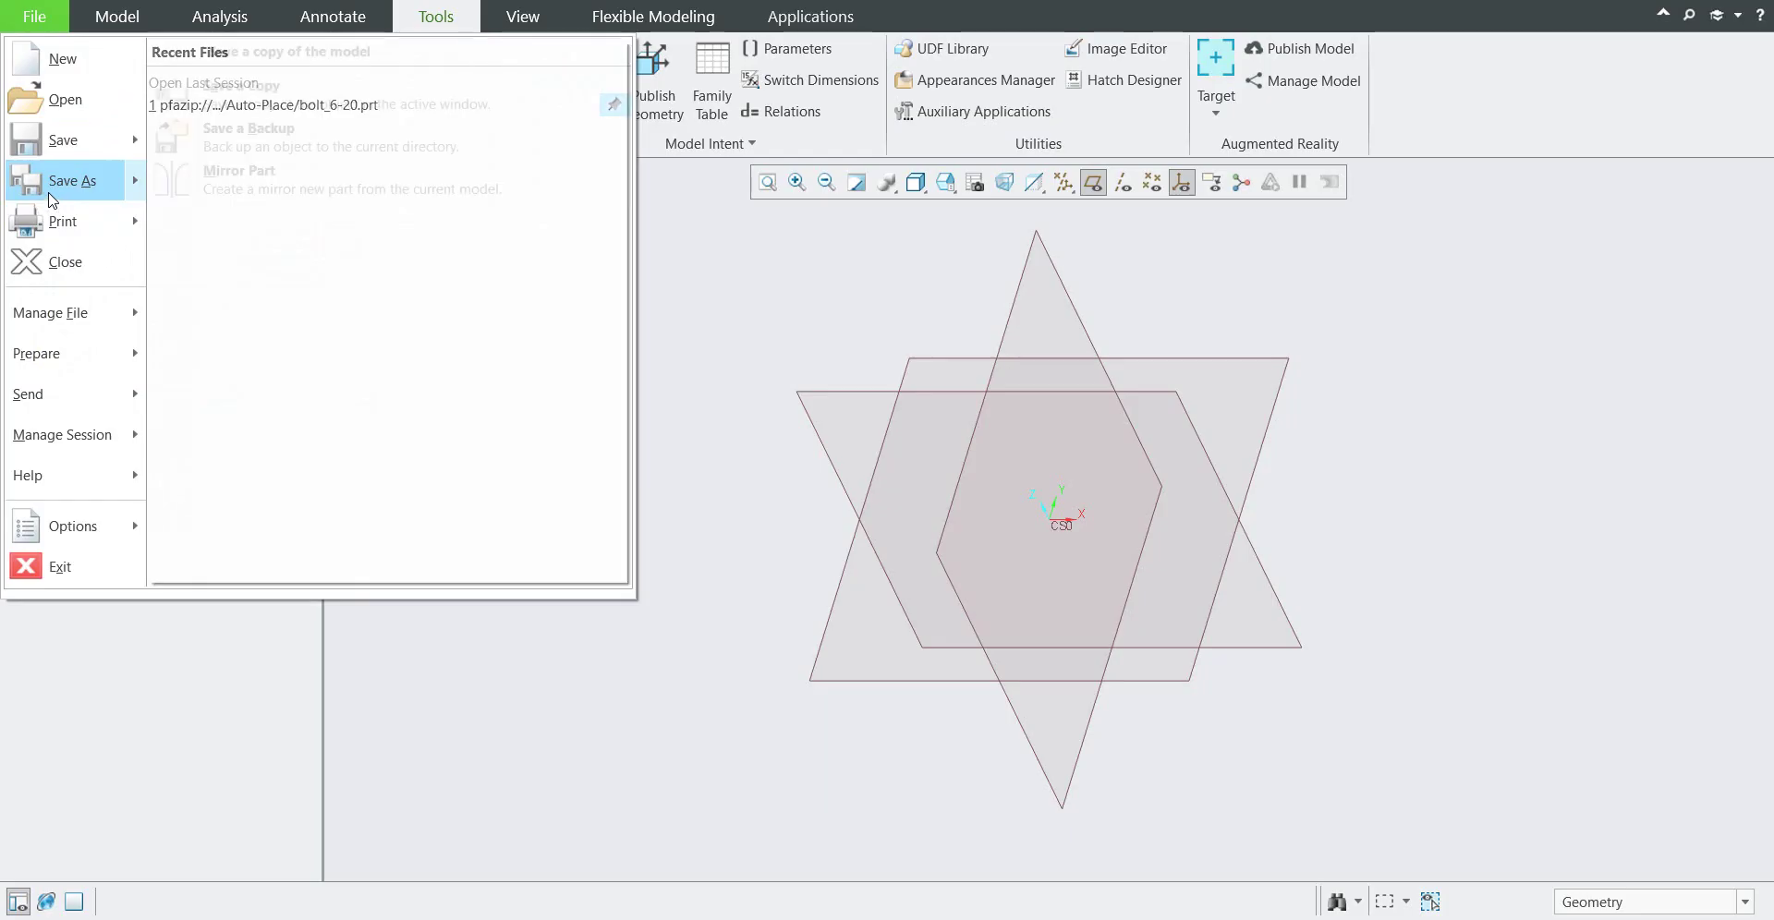
left_click(249, 146)
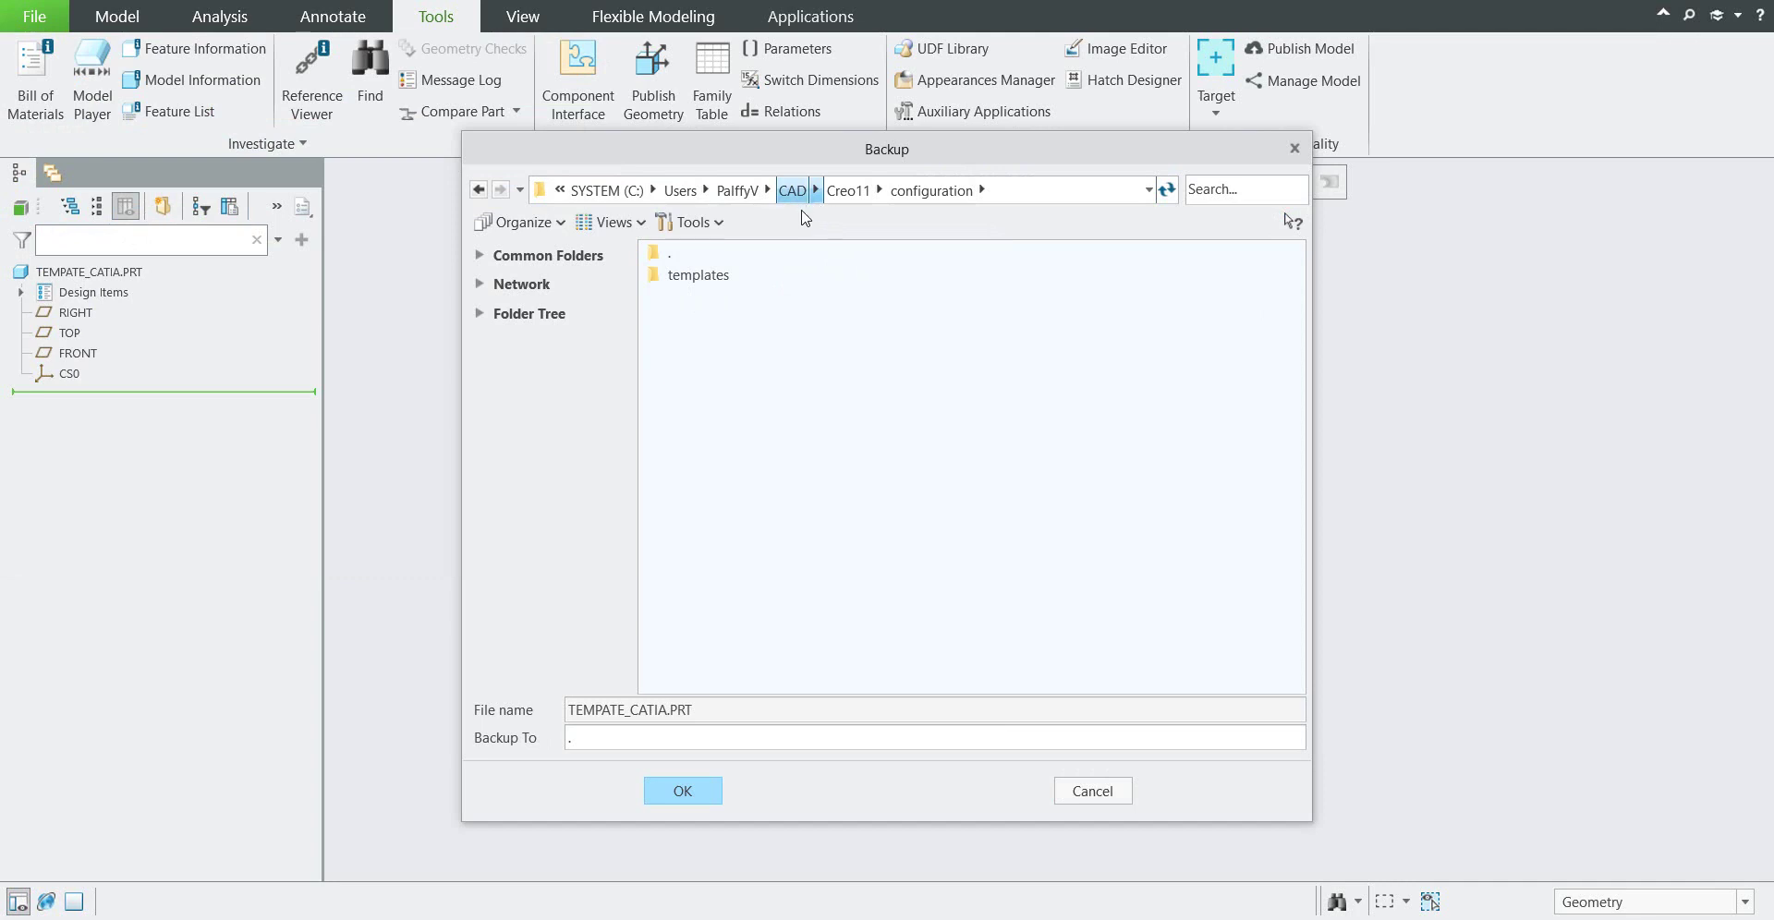
double_click(711, 277)
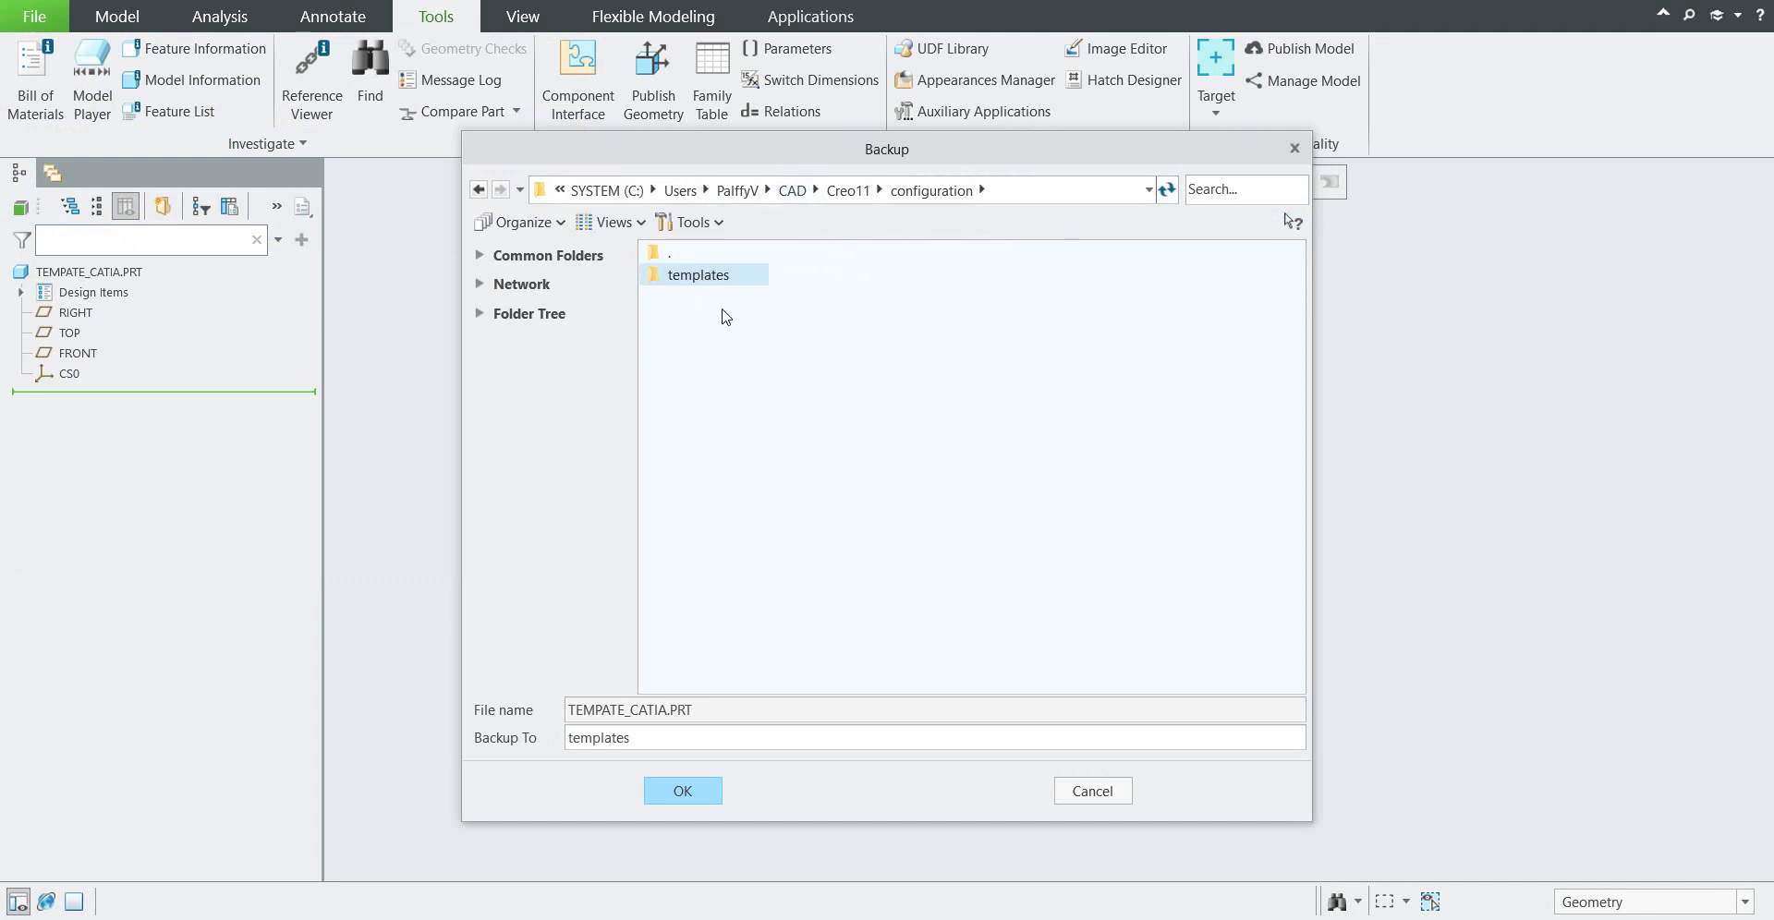
left_click(686, 800)
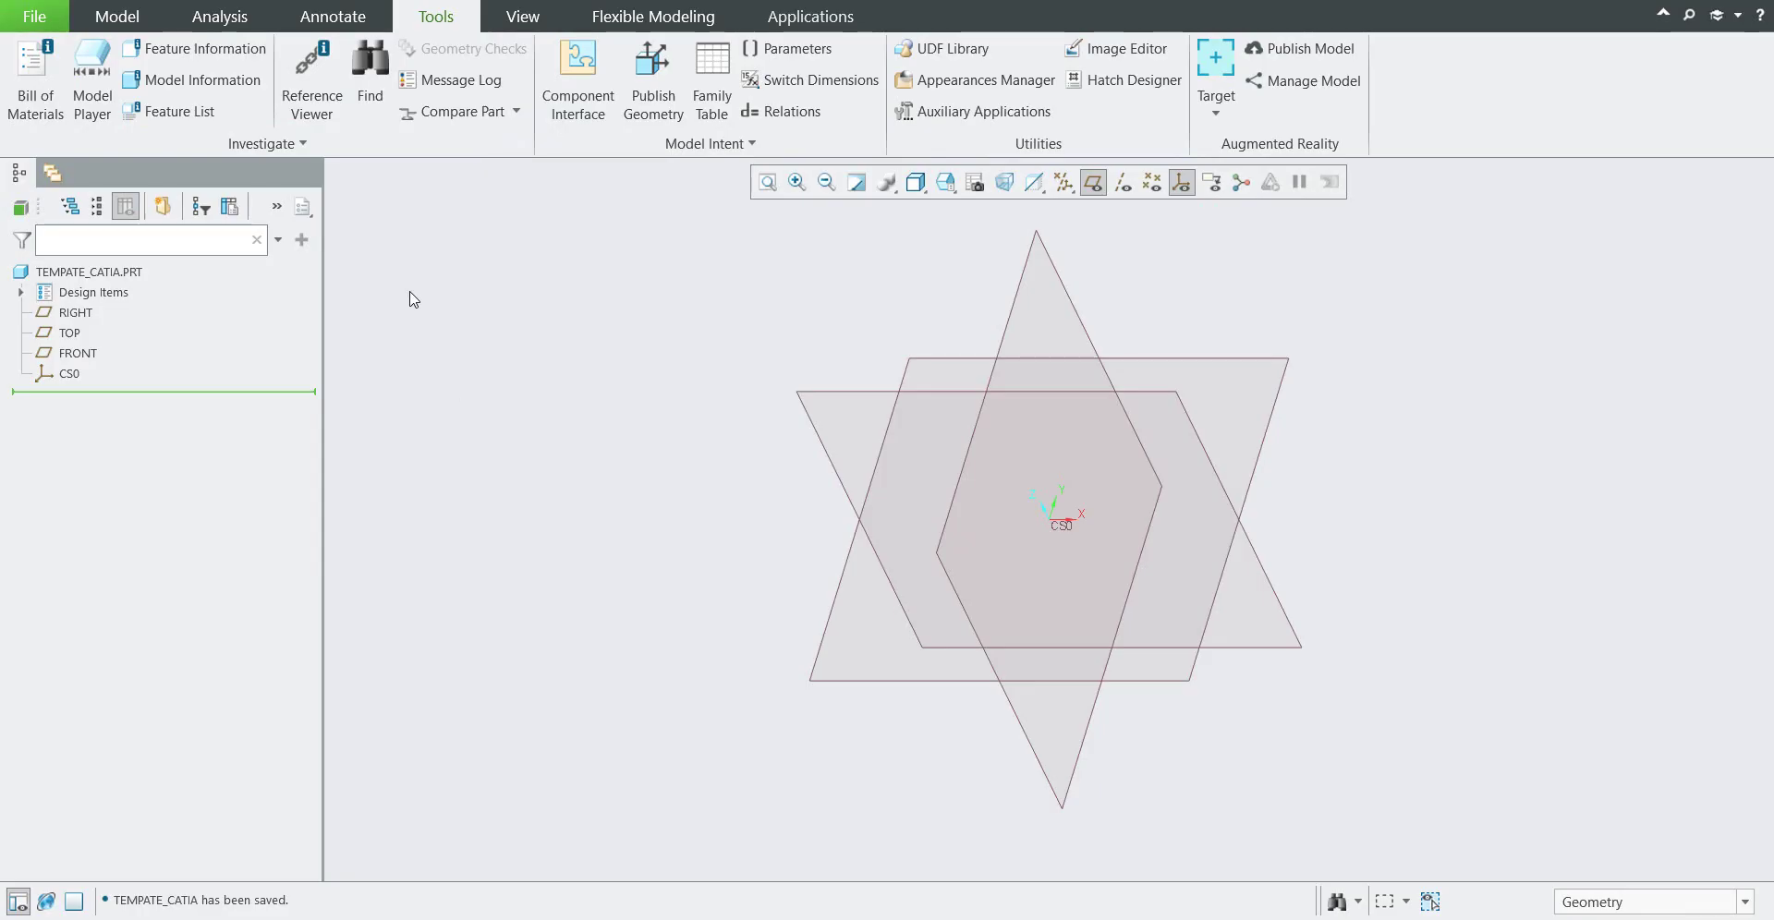
left_click(351, 4)
Step: Bring up the config.pro option list in the Creo Parametric Options
left_click(33, 28)
left_click(74, 516)
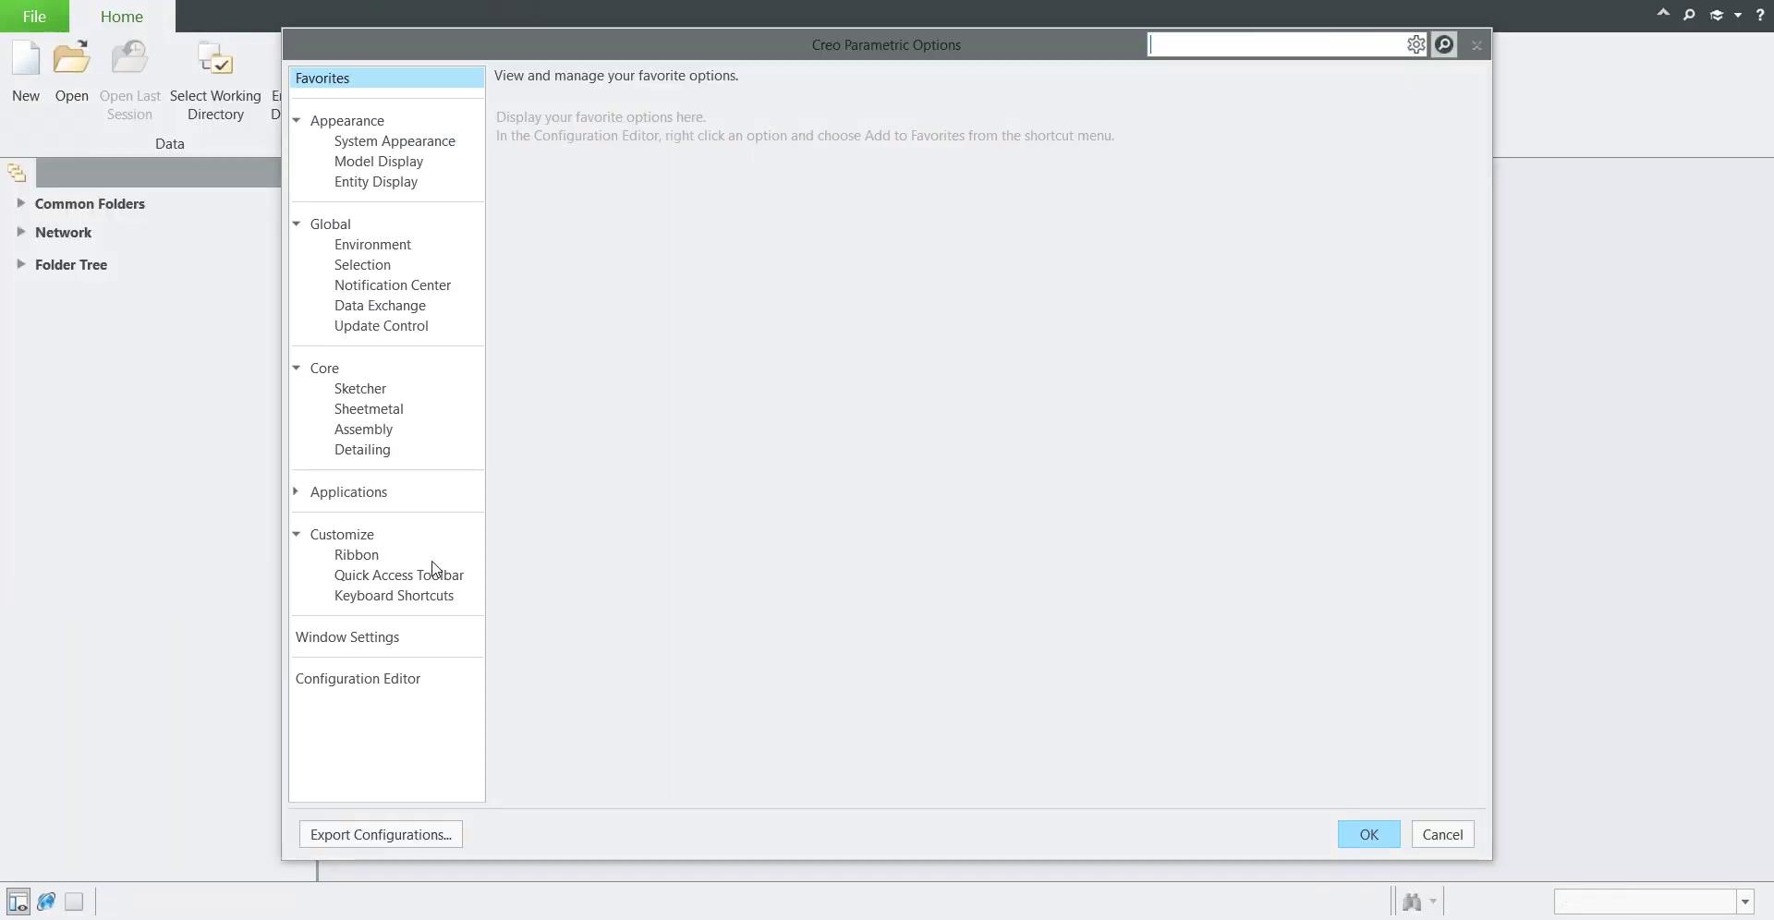
left_click(385, 684)
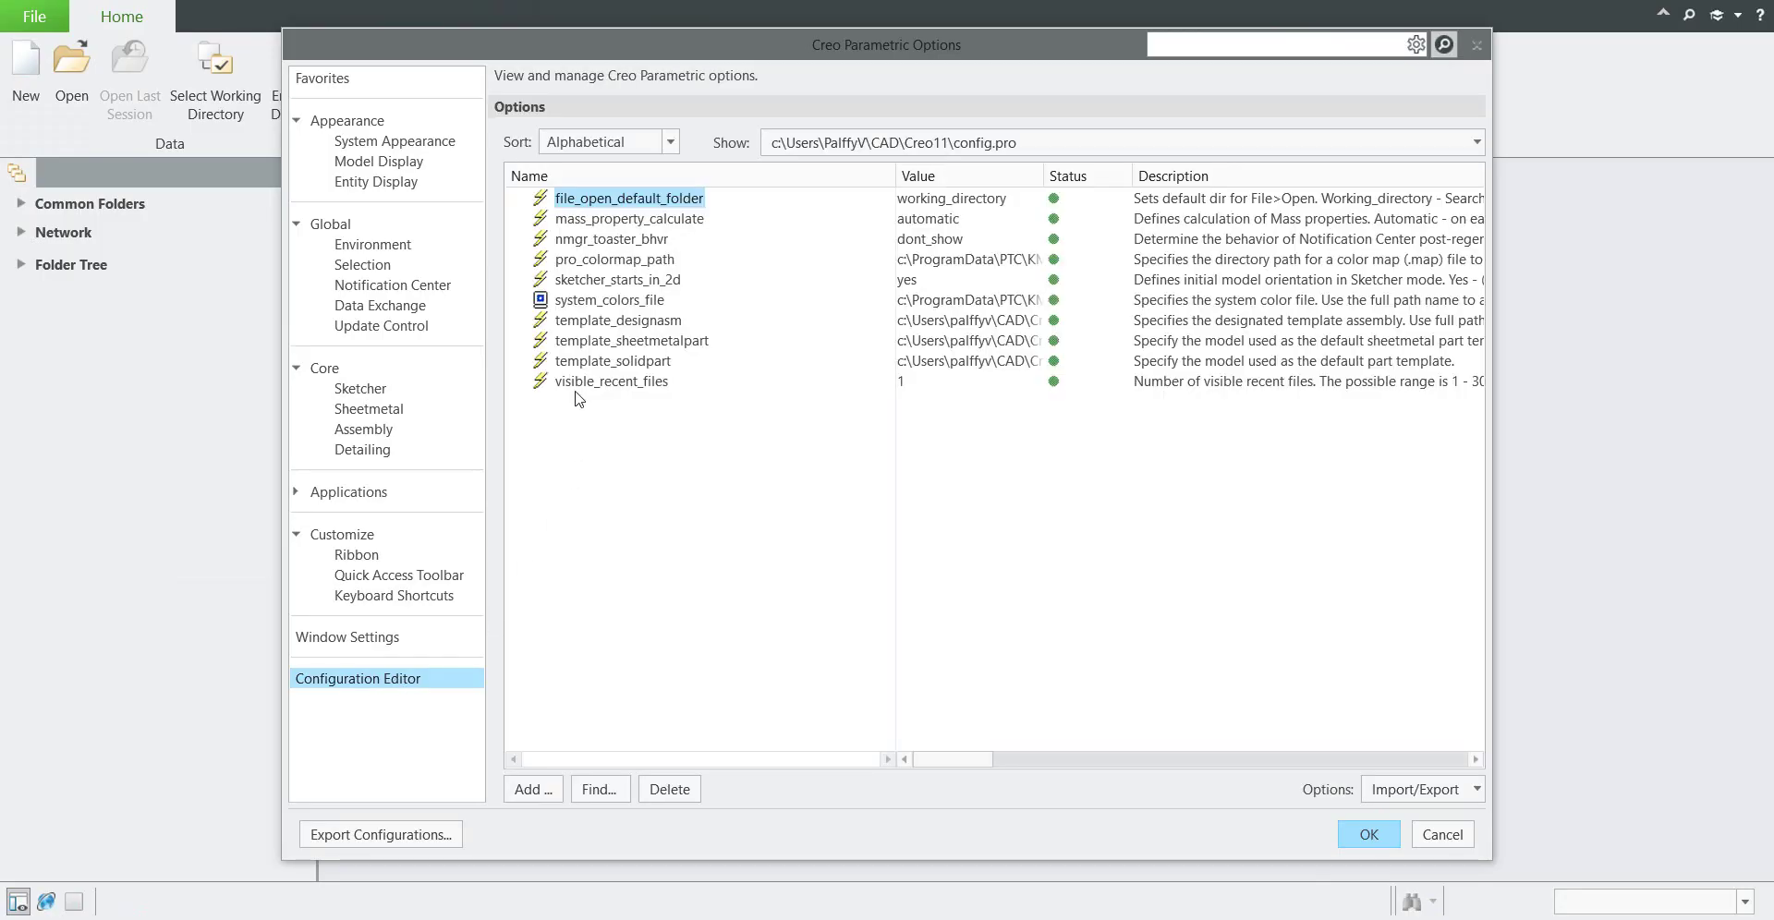
Step: Inspect the template_solidpart value's solid.prt path, leave it unchanged, and start a keyword search
left_click(636, 363)
left_click(991, 373)
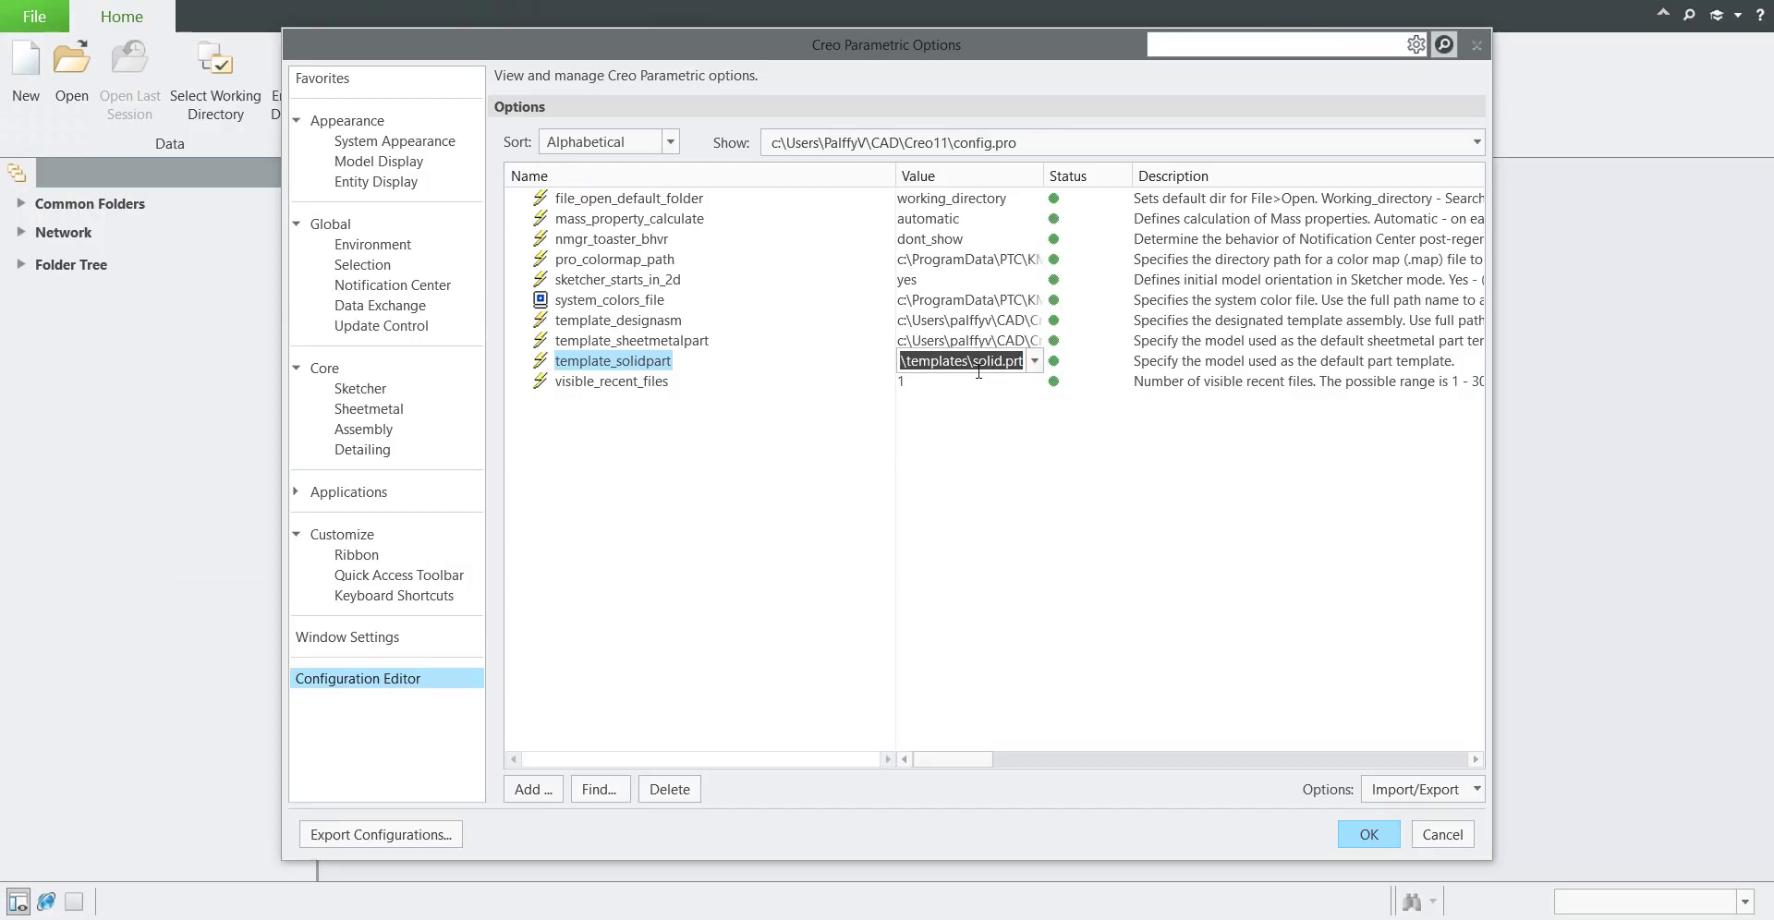
left_click_drag(973, 361, 1037, 366)
key("Home")
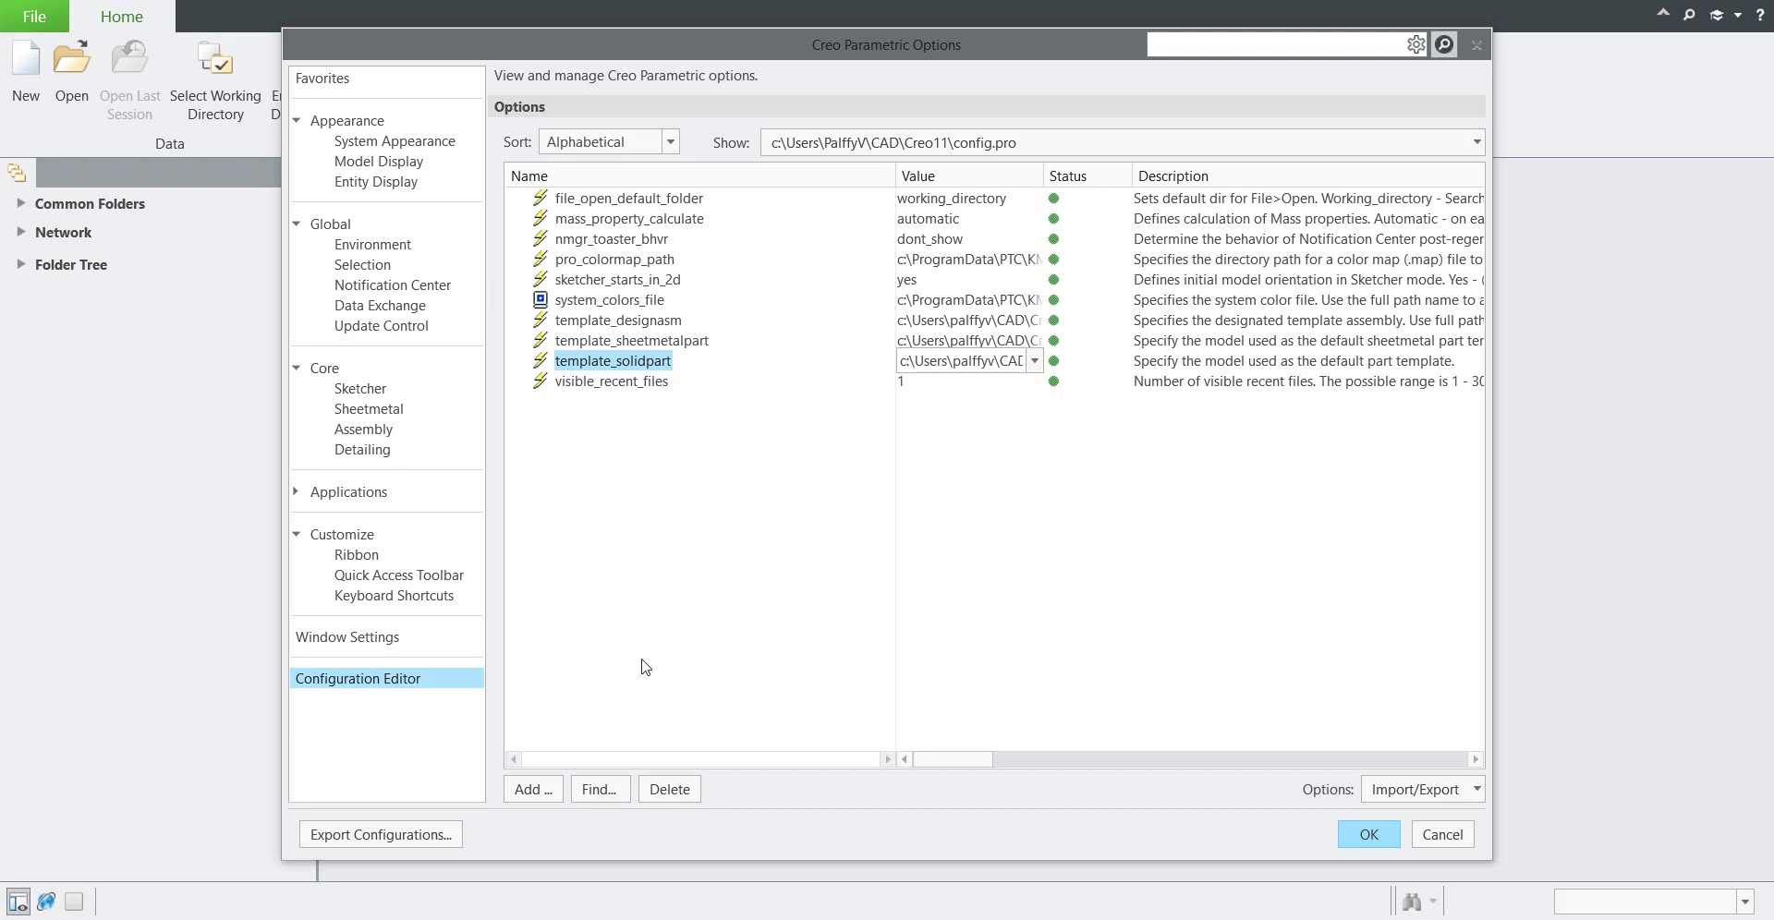
left_click(599, 791)
Step: Search the options for the keyword solidpart
left_click_drag(956, 238, 955, 230)
type("so")
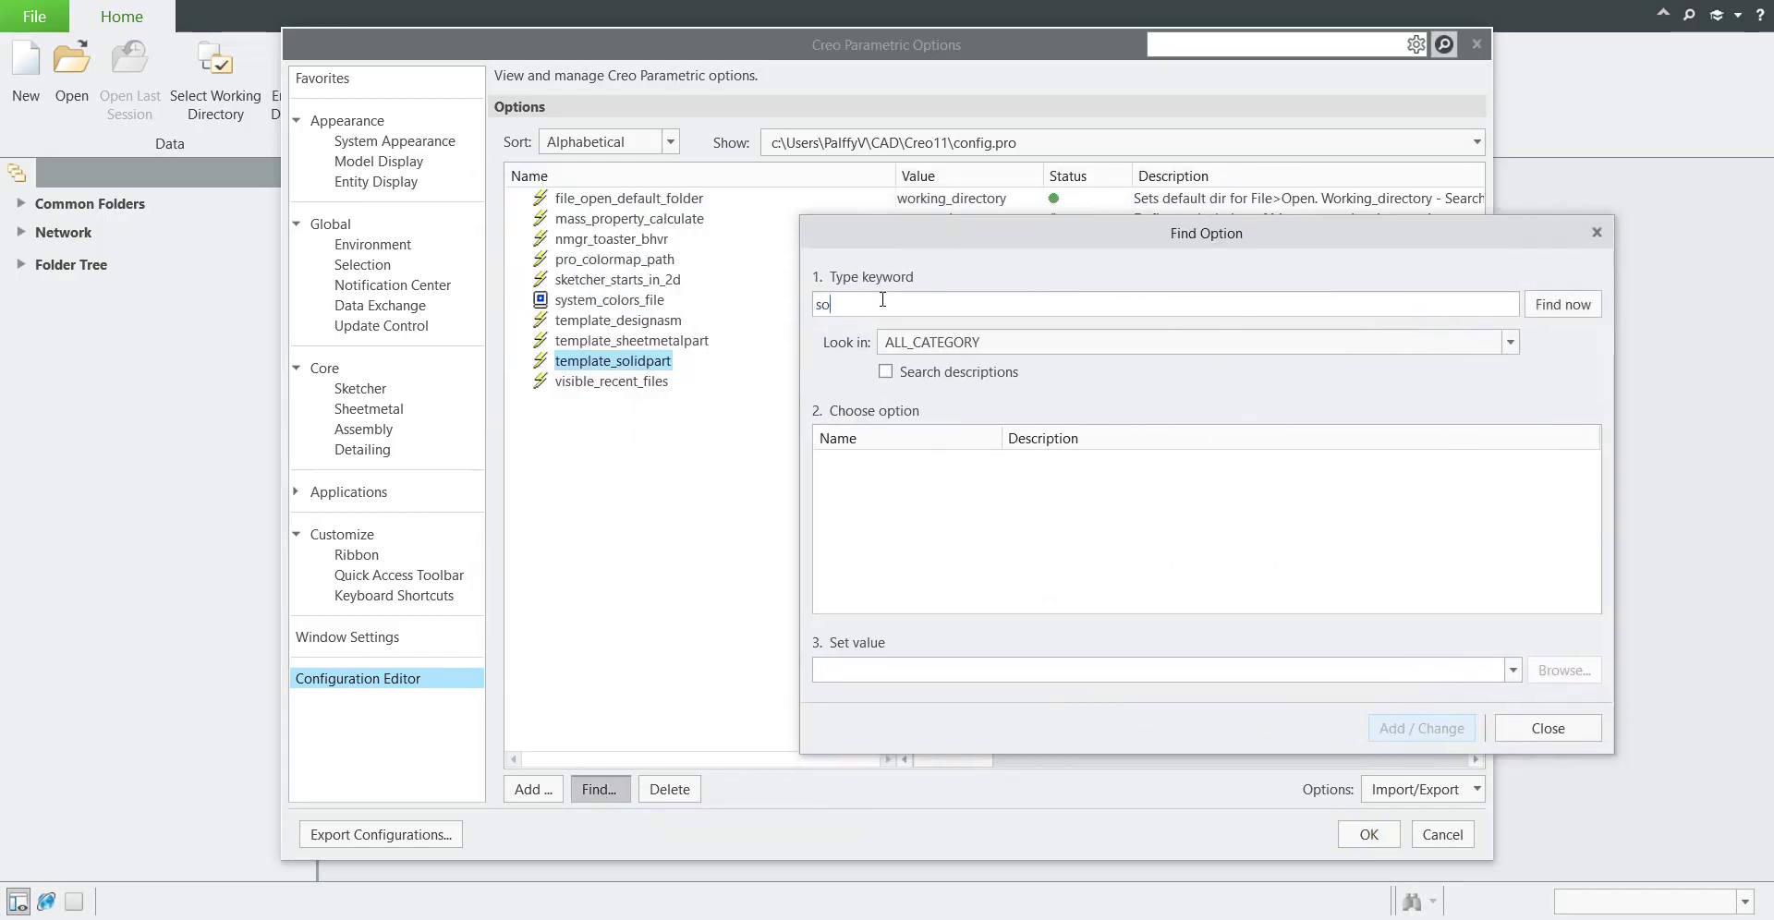
type("lidpart")
key("Return")
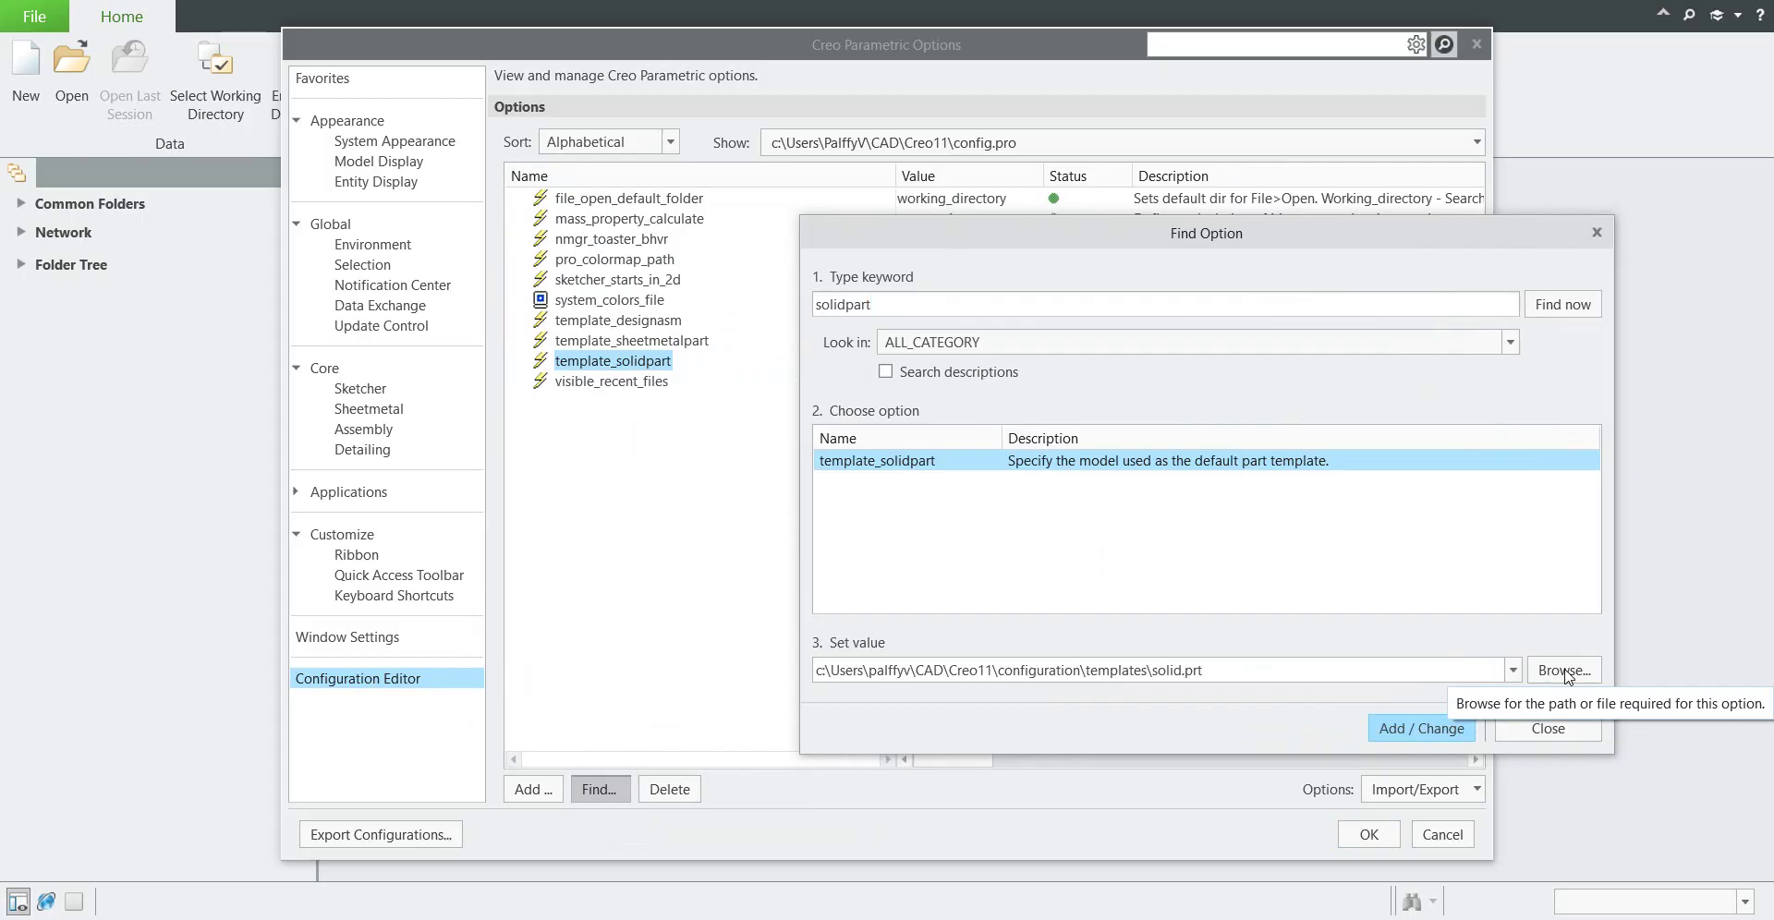
left_click_drag(1059, 234, 923, 175)
Step: Set template_solidpart to tempate_catia.prt and accept the changed options
left_click(1428, 611)
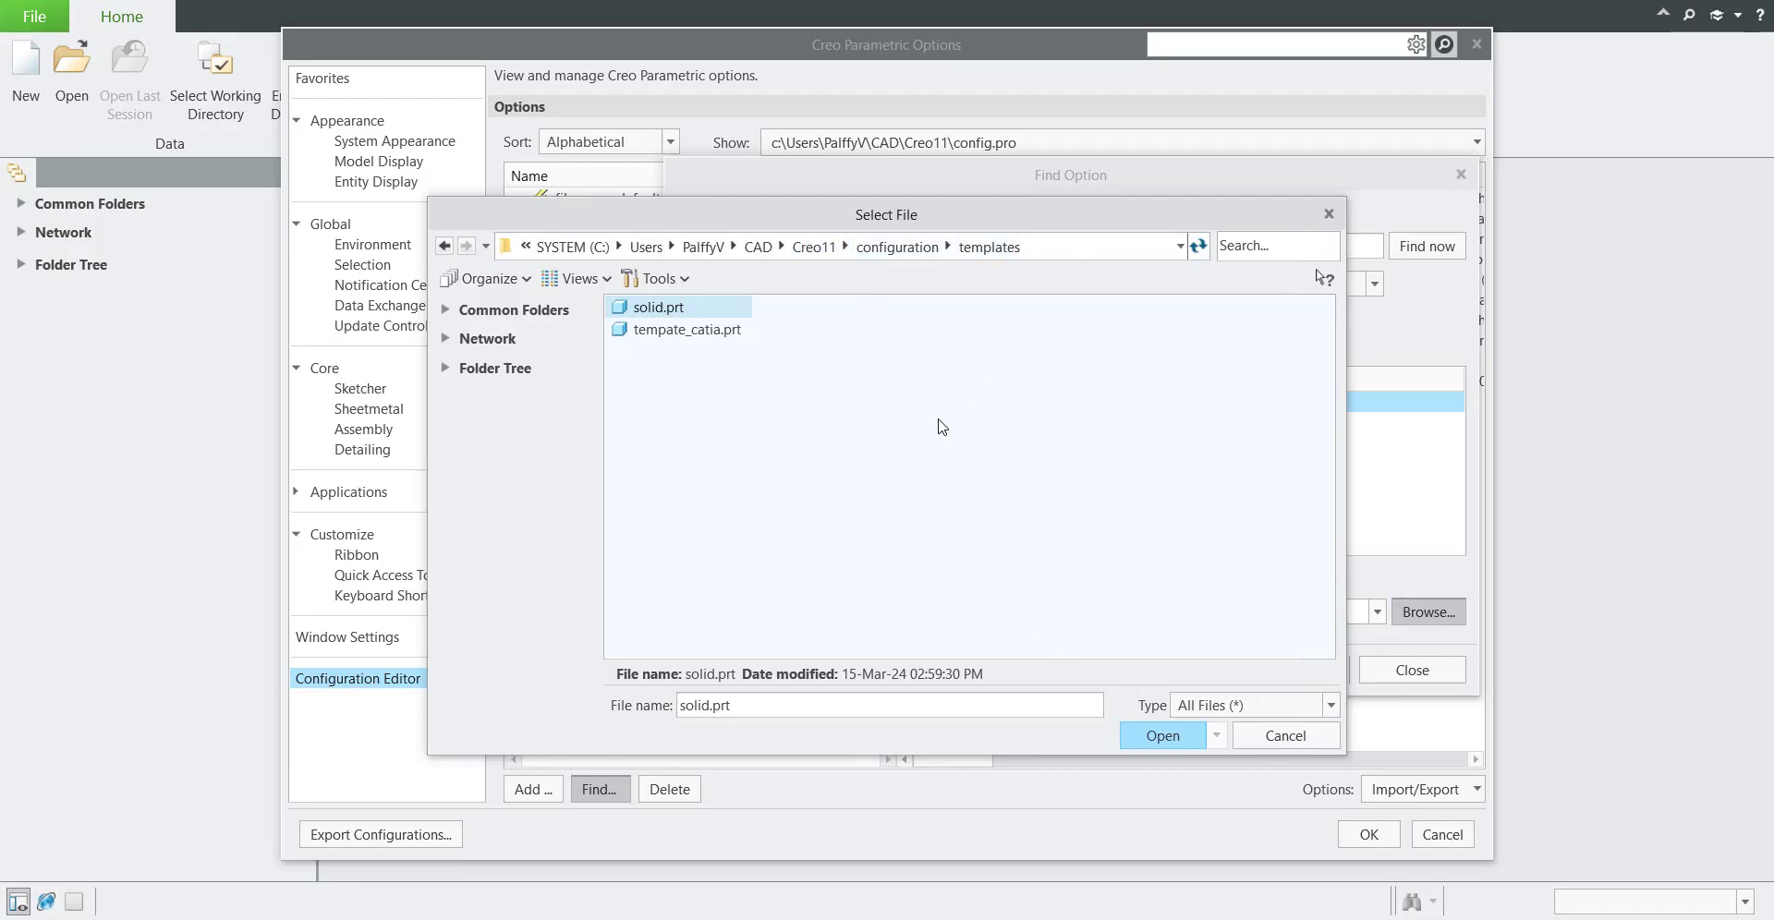
left_click(653, 332)
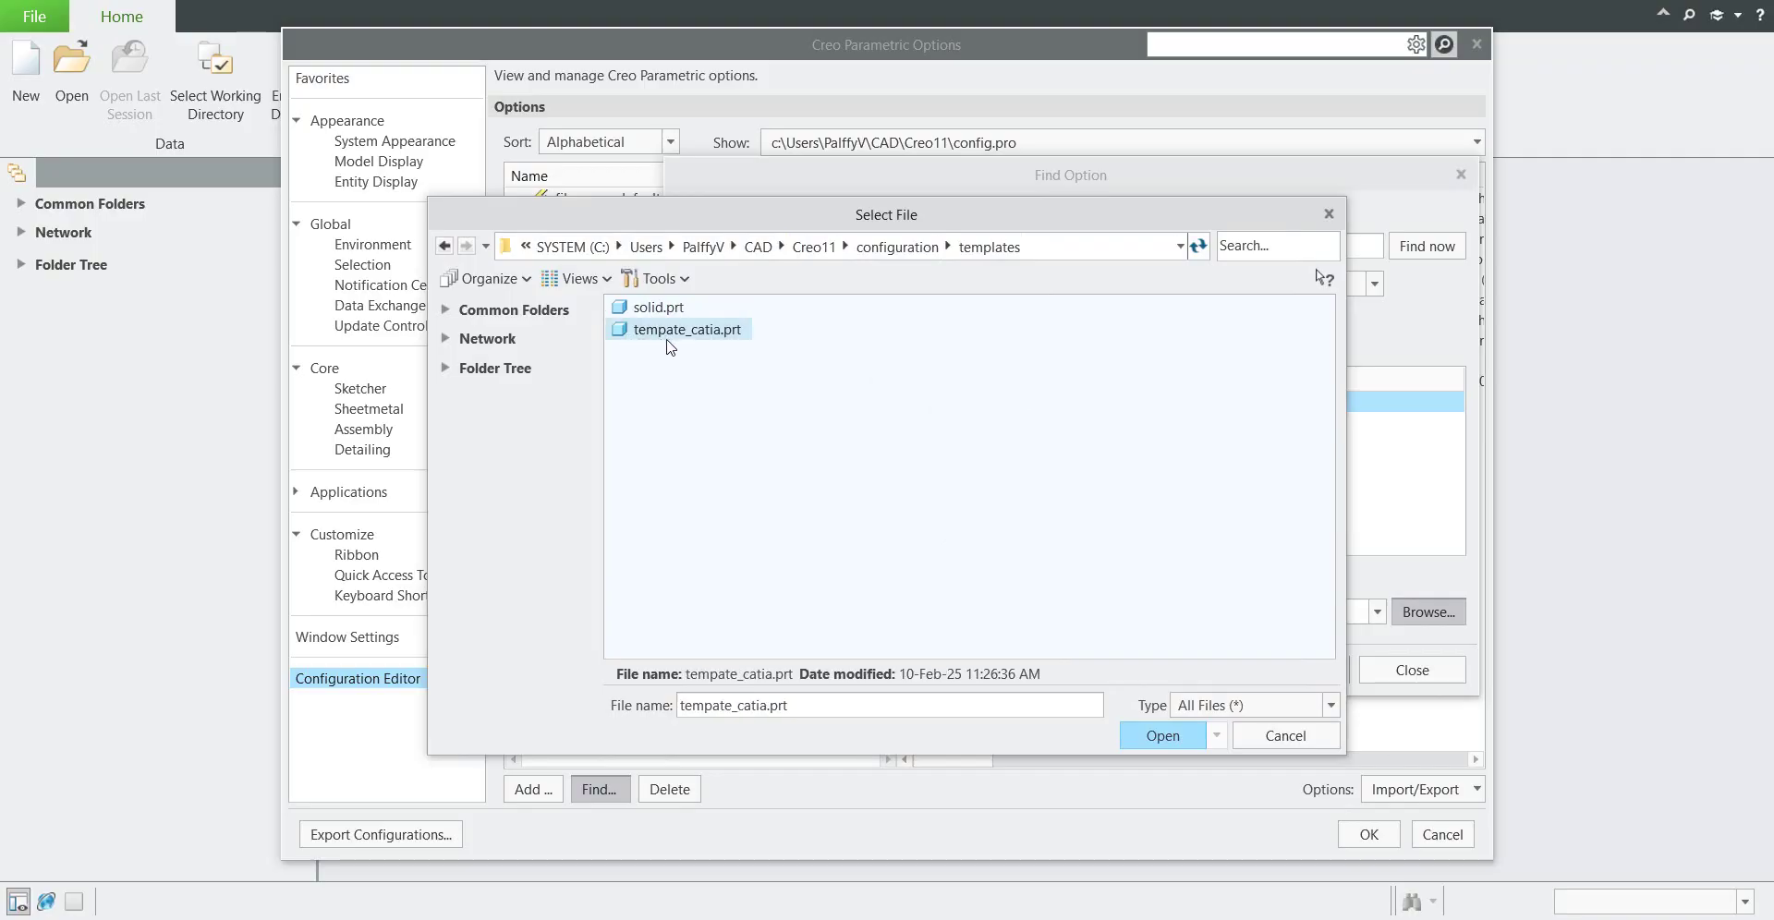
left_click(1166, 737)
left_click(1287, 682)
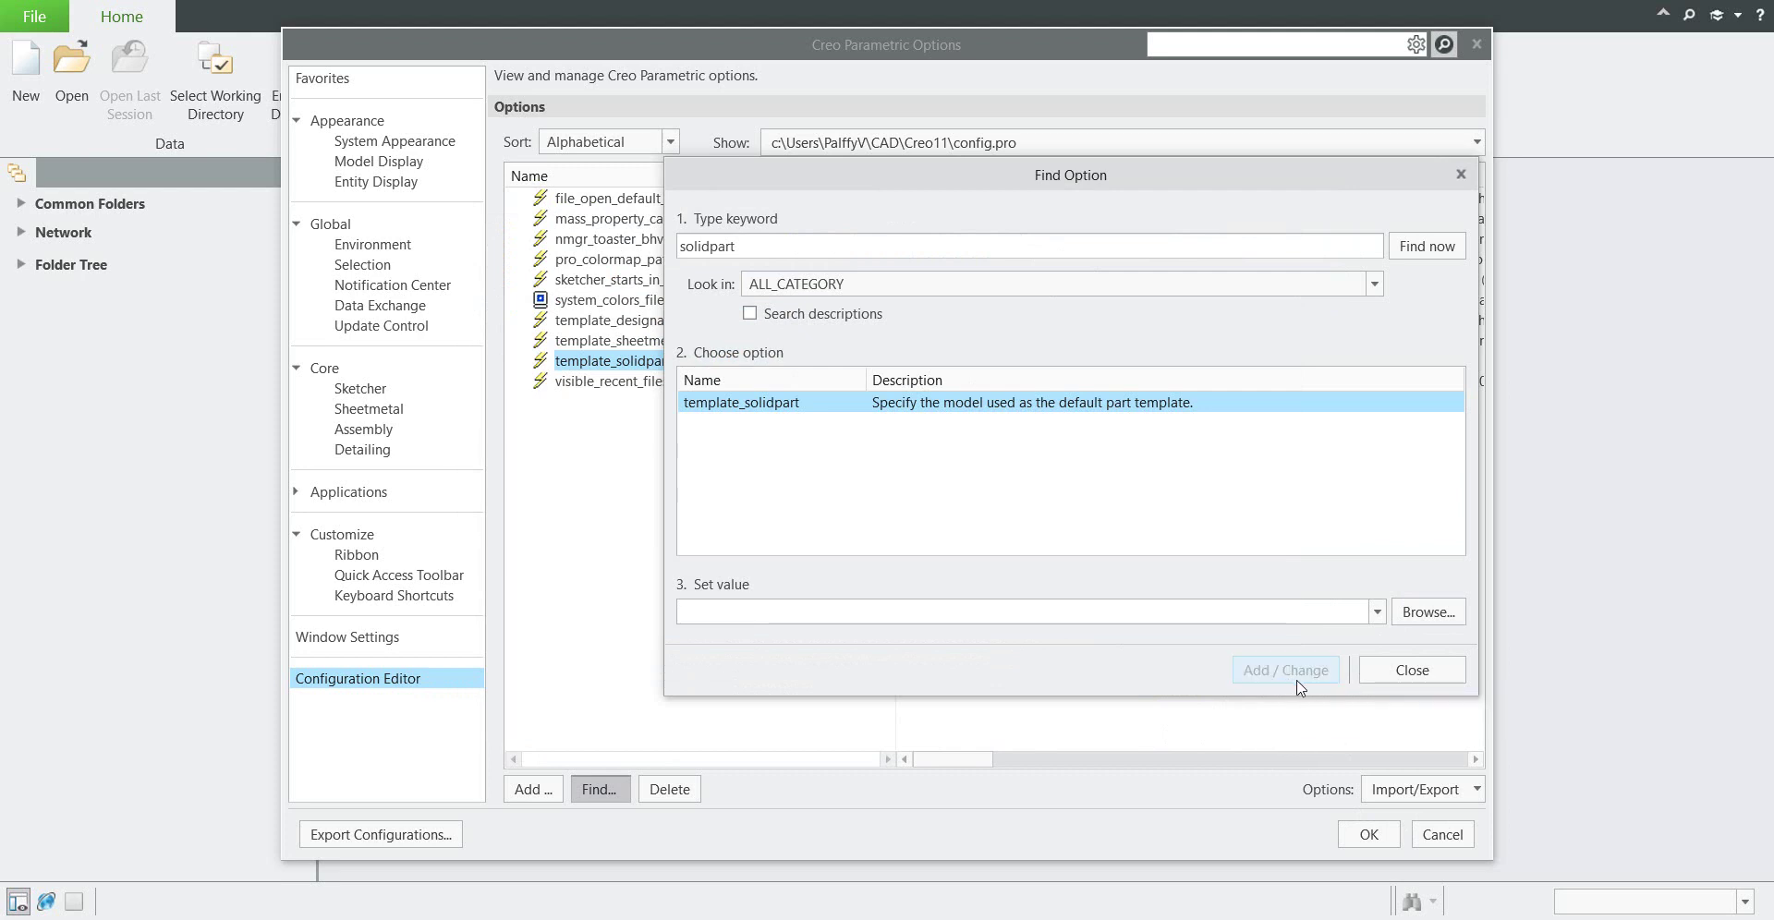
left_click(1411, 678)
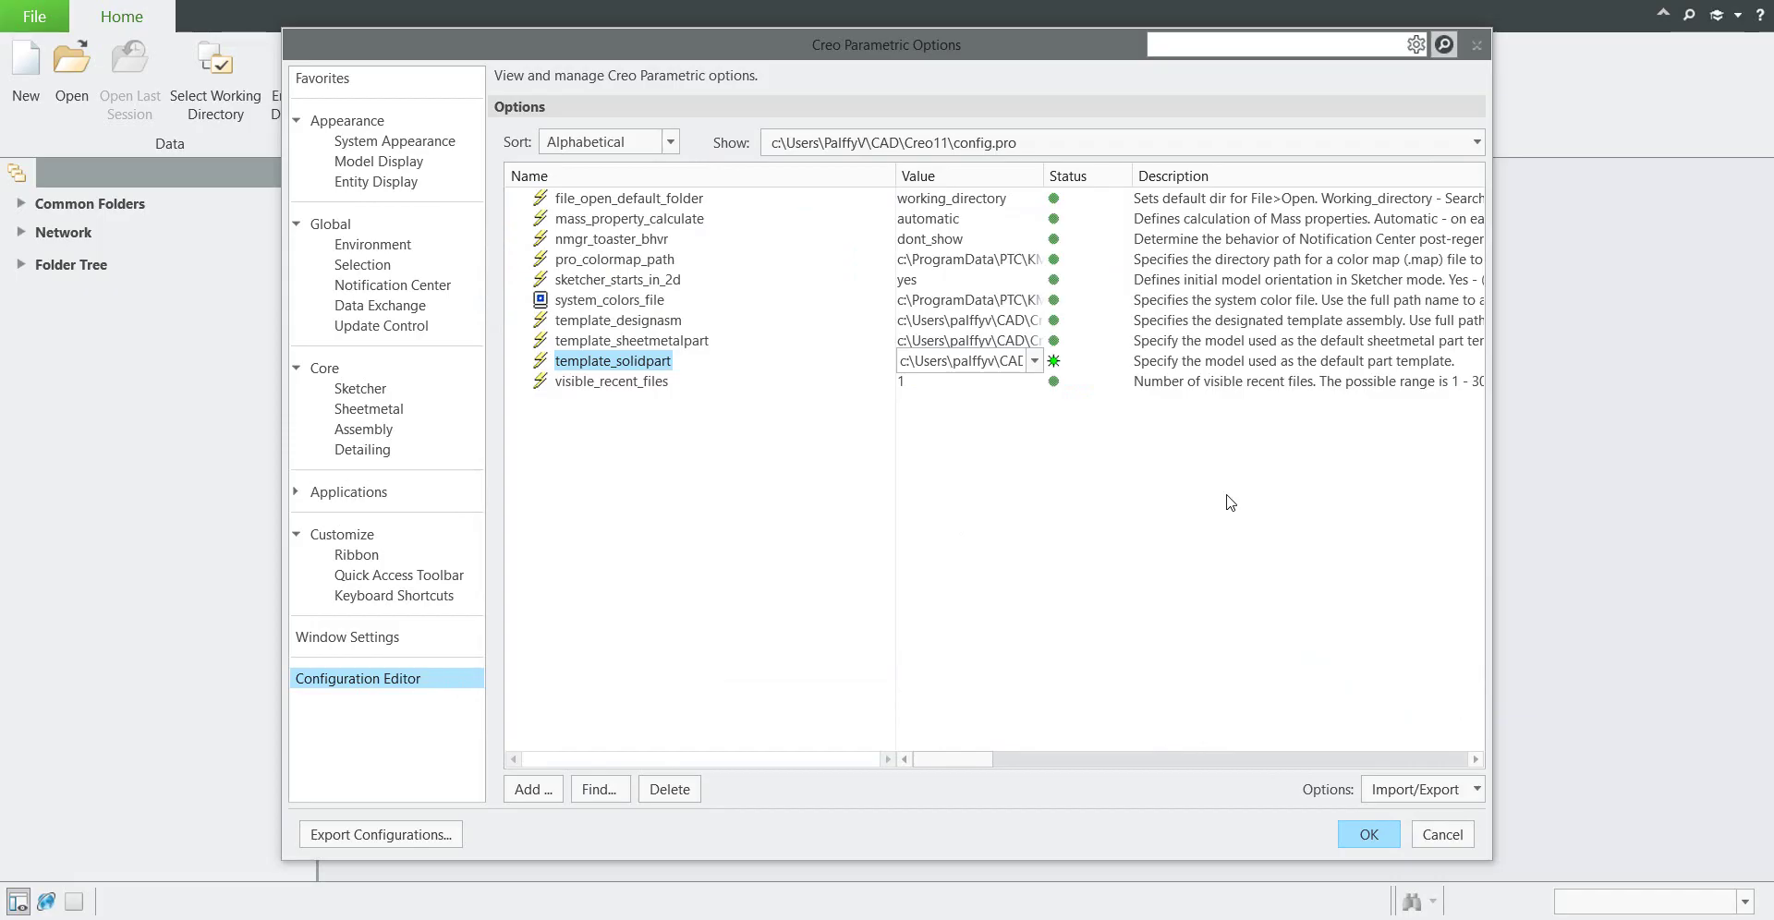
left_click(1381, 841)
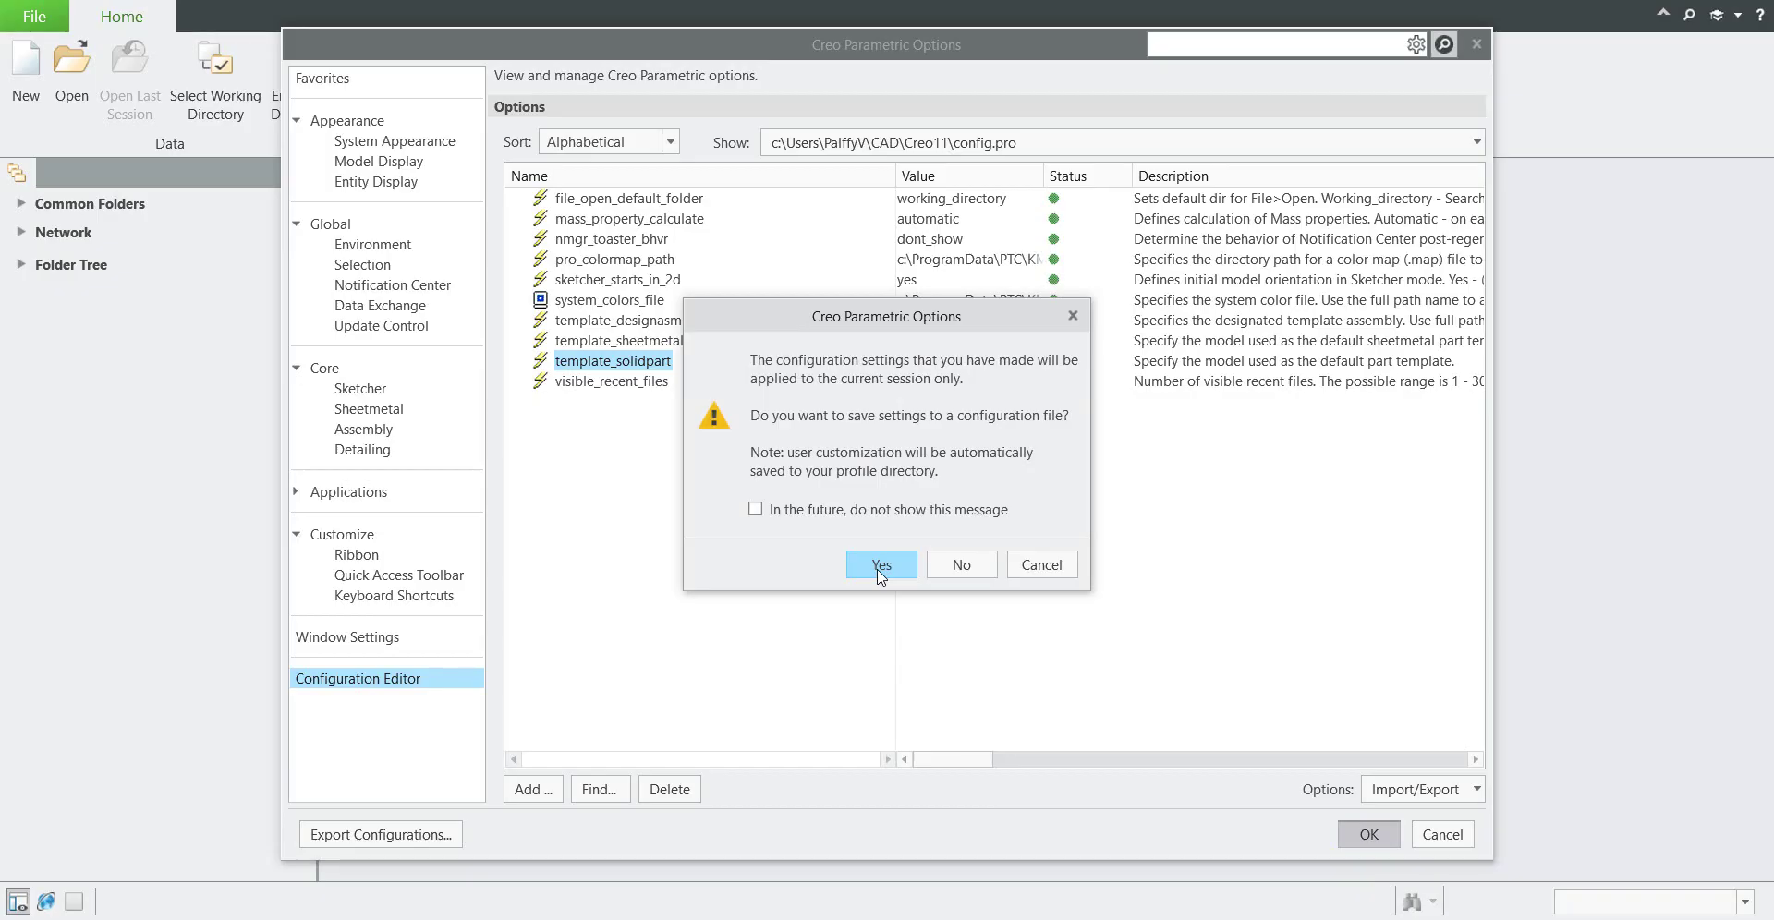
Step: Close Options without saving a configuration file and start a new model
left_click(962, 567)
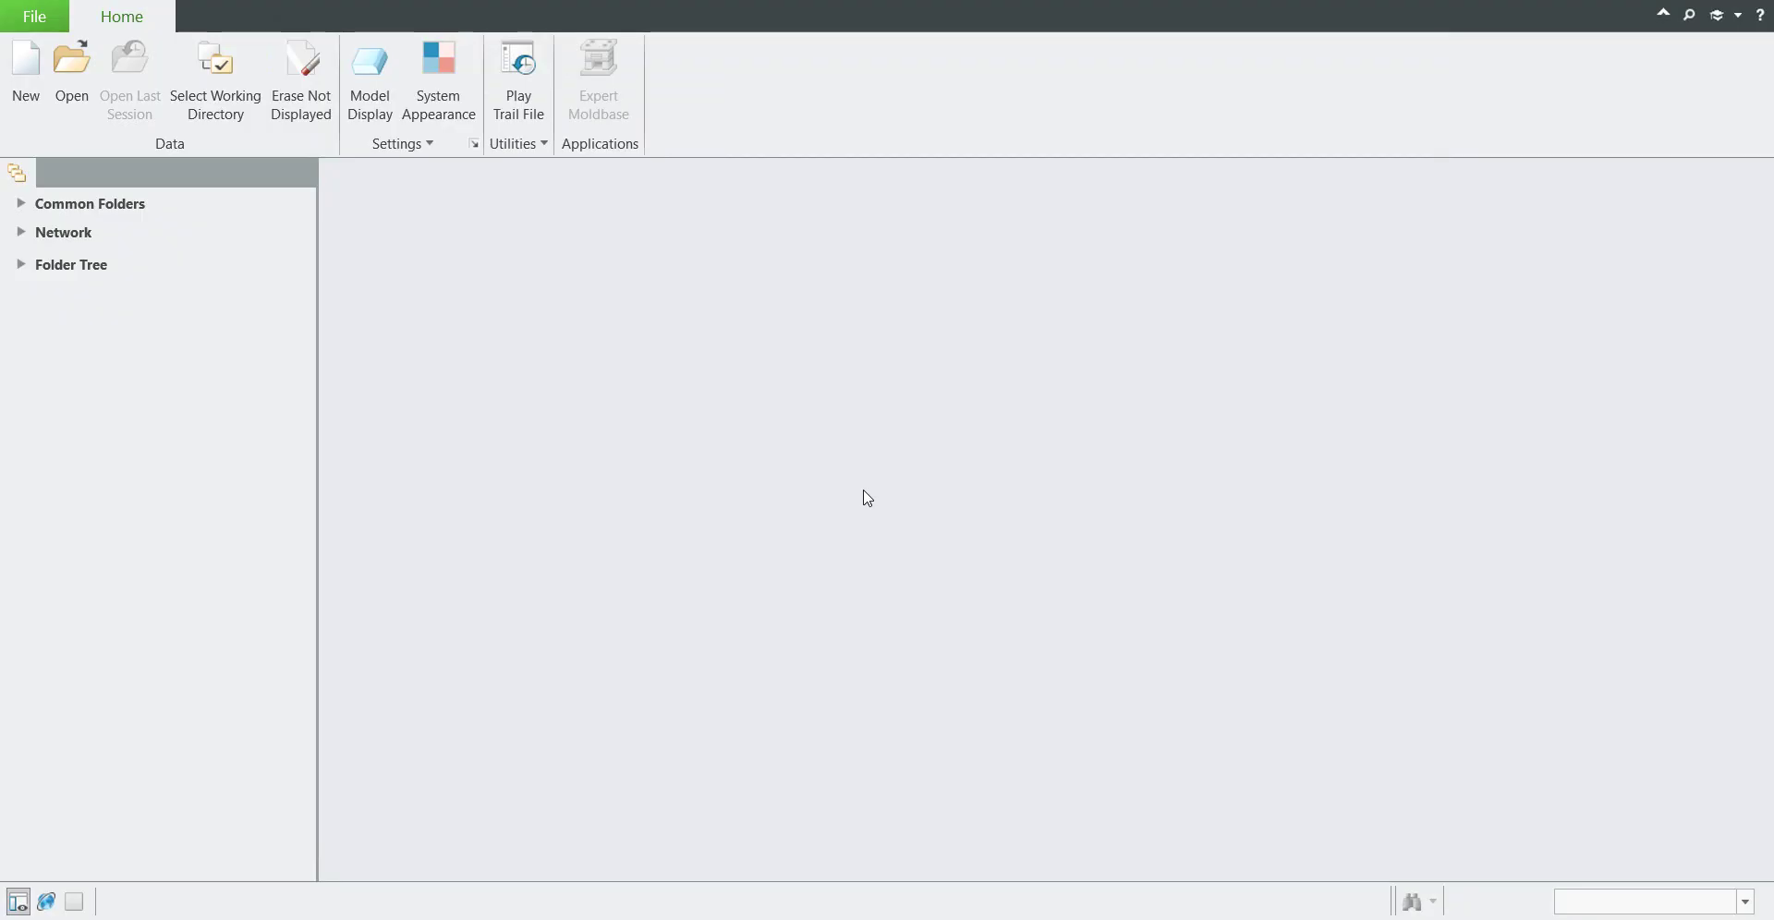
left_click(17, 73)
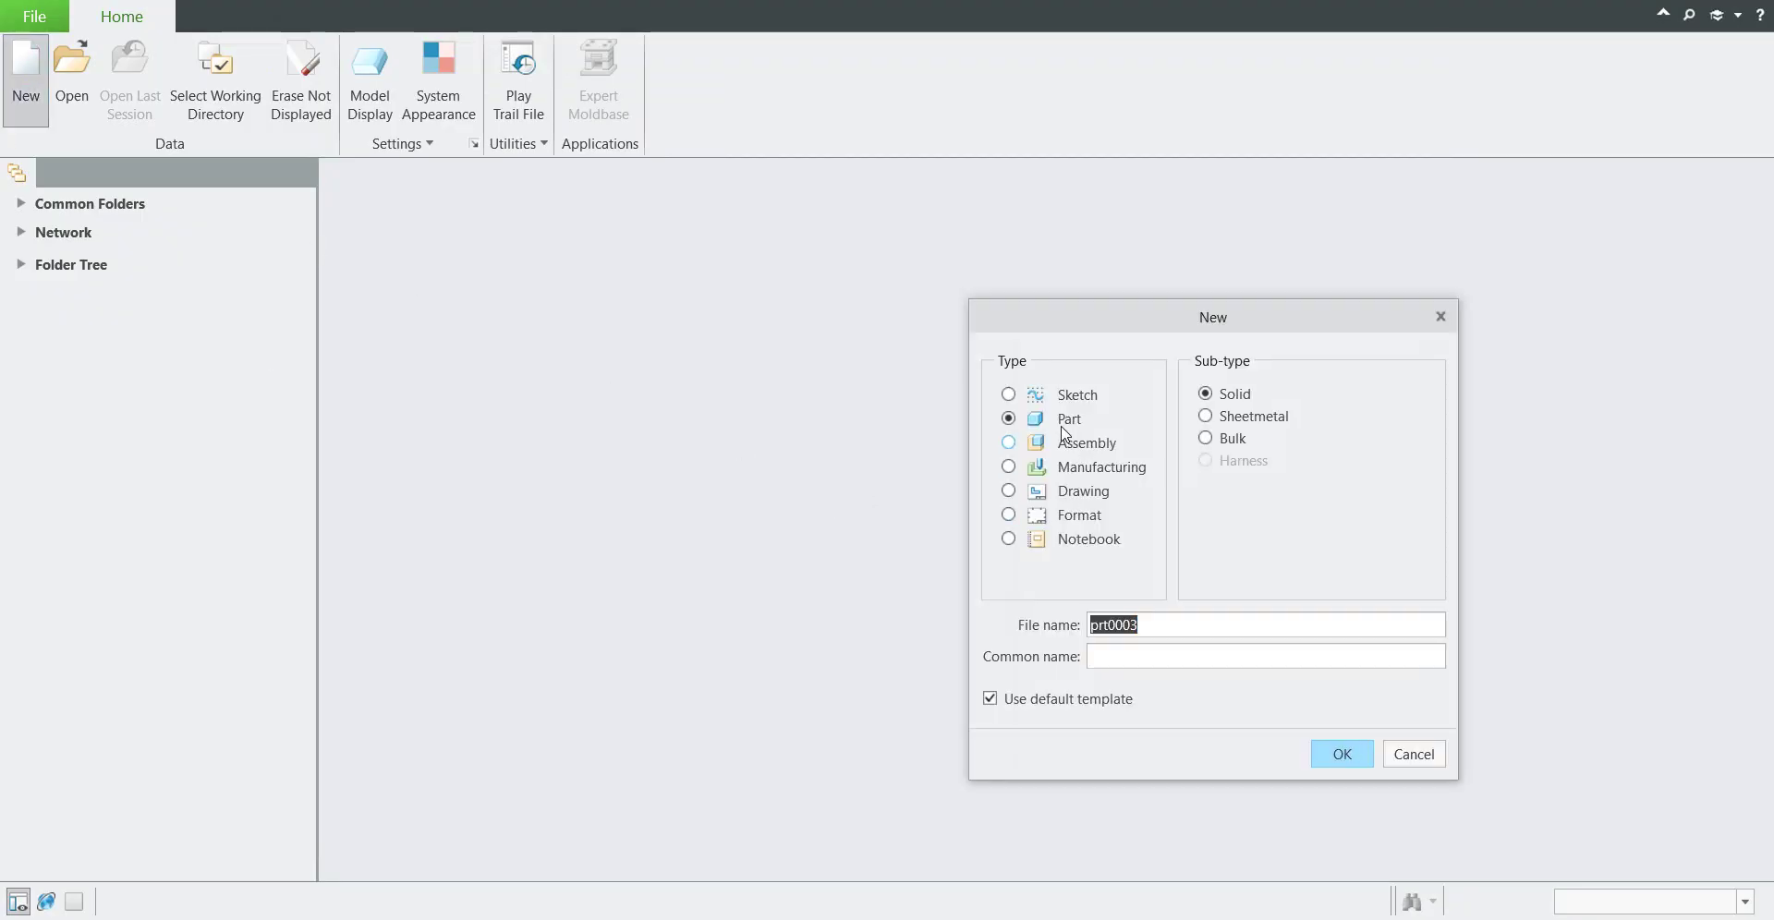
Step: Create part q1 from the default template and check its RIGHT, TOP and FRONT datum planes
type("q1")
left_click(1340, 752)
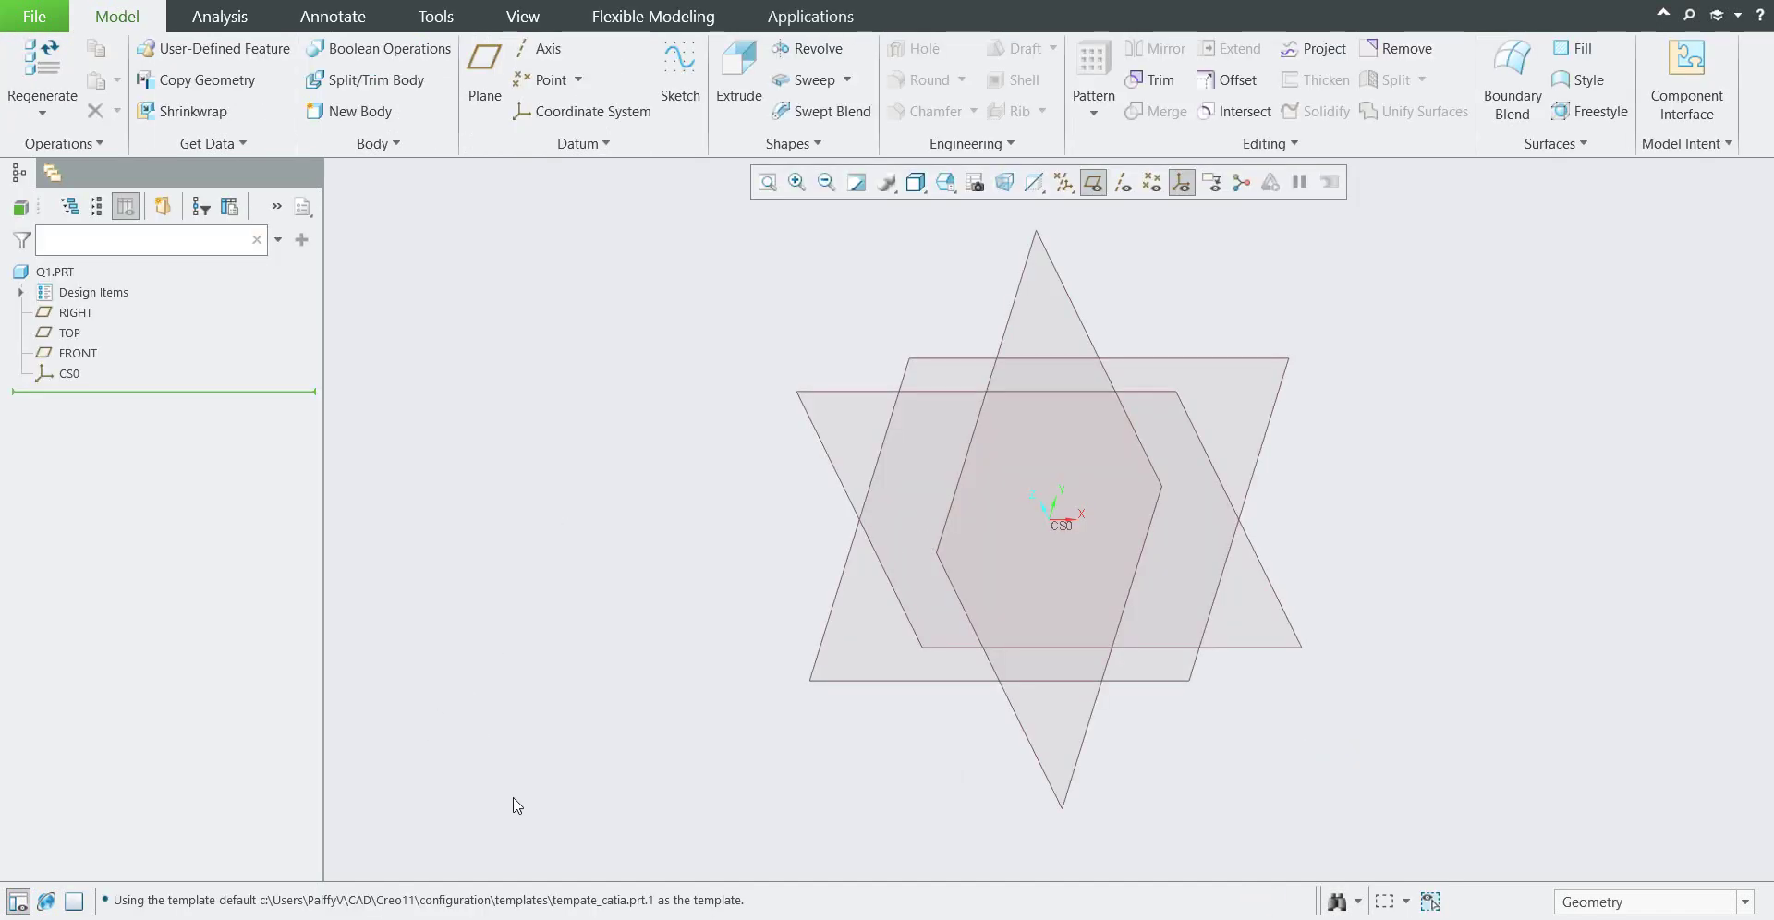
left_click_drag(421, 899, 660, 900)
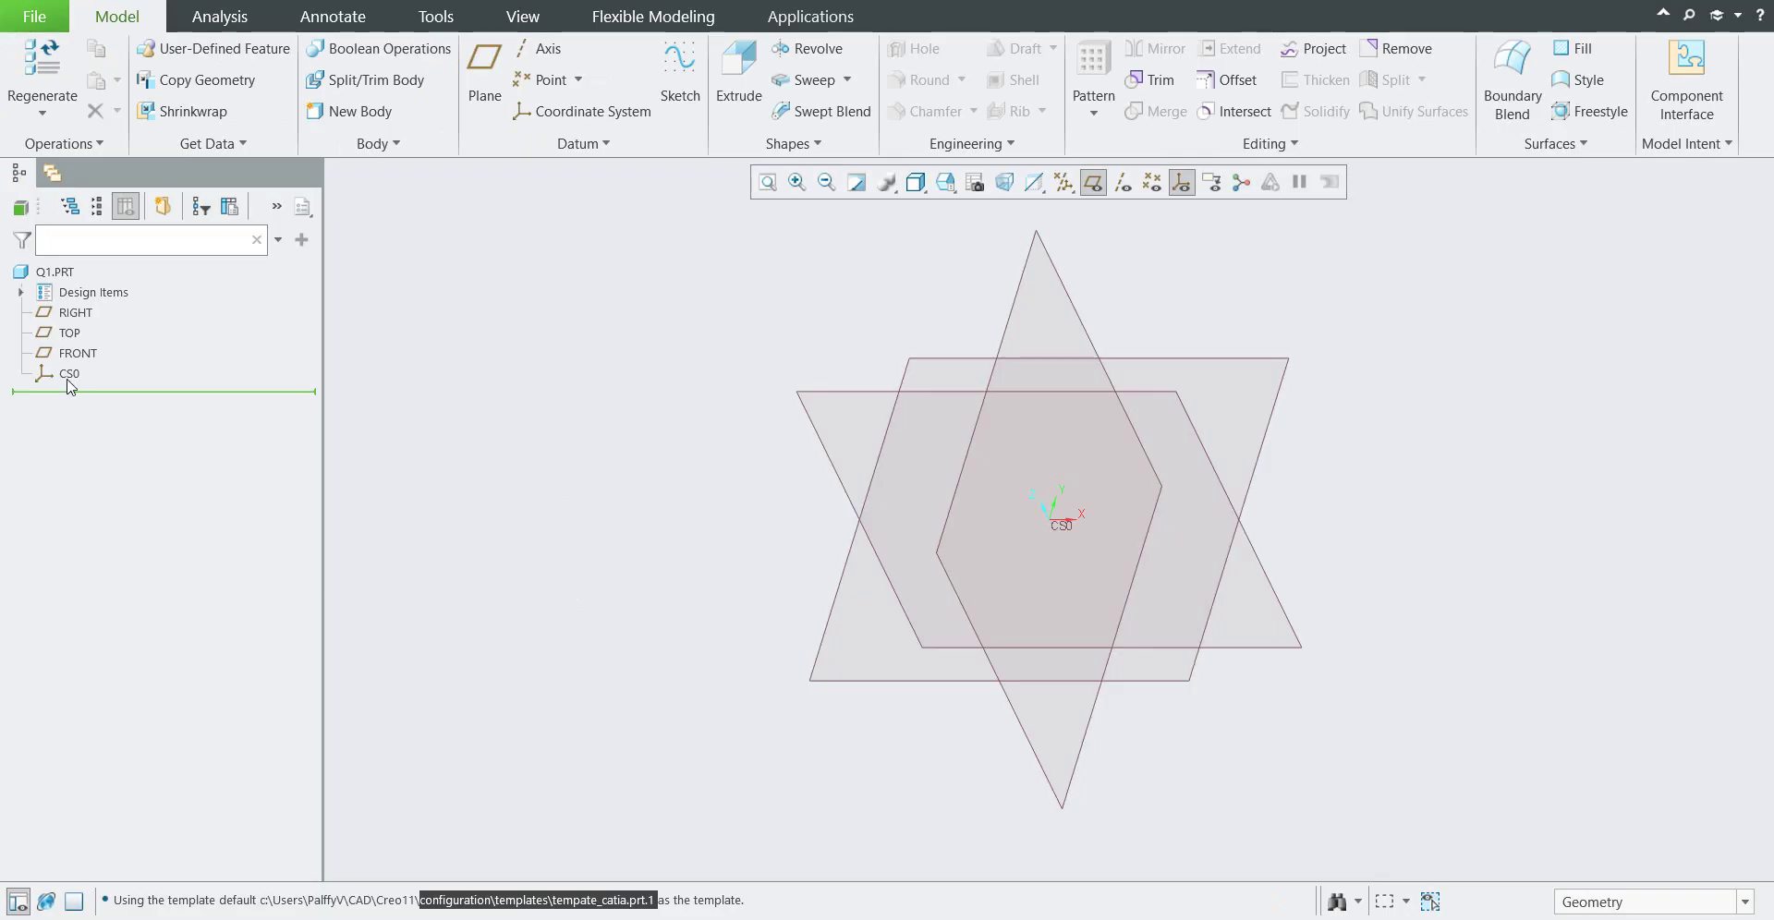
left_click(74, 313)
left_click(76, 356, "shift")
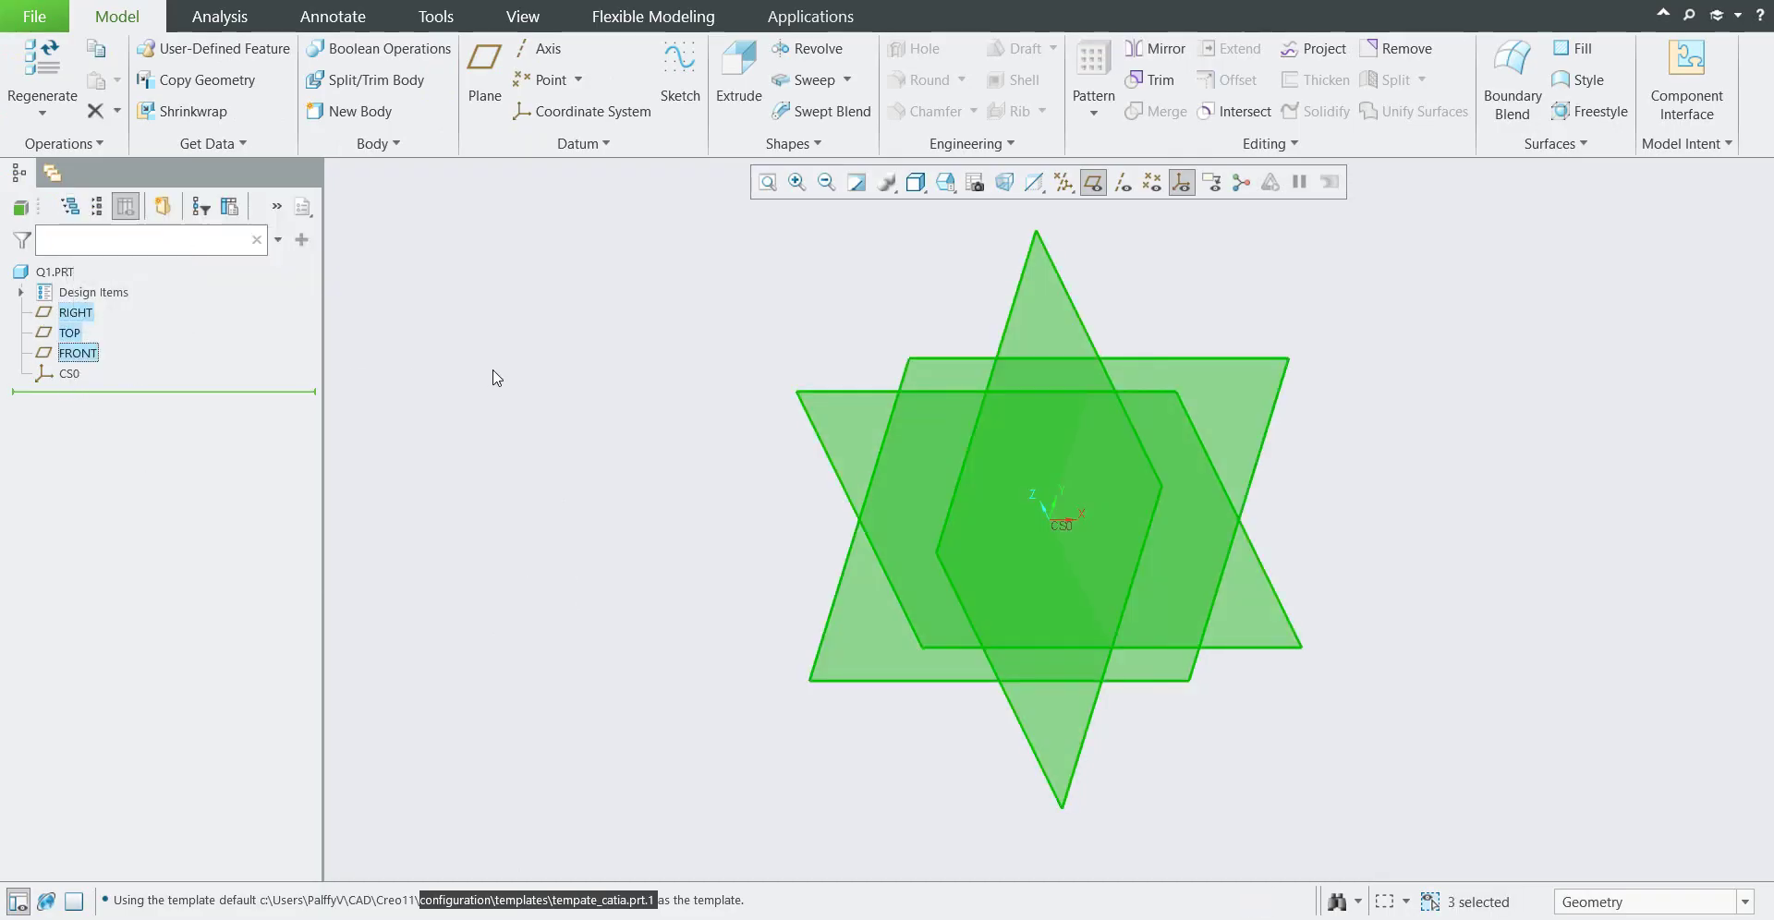
left_click(513, 378)
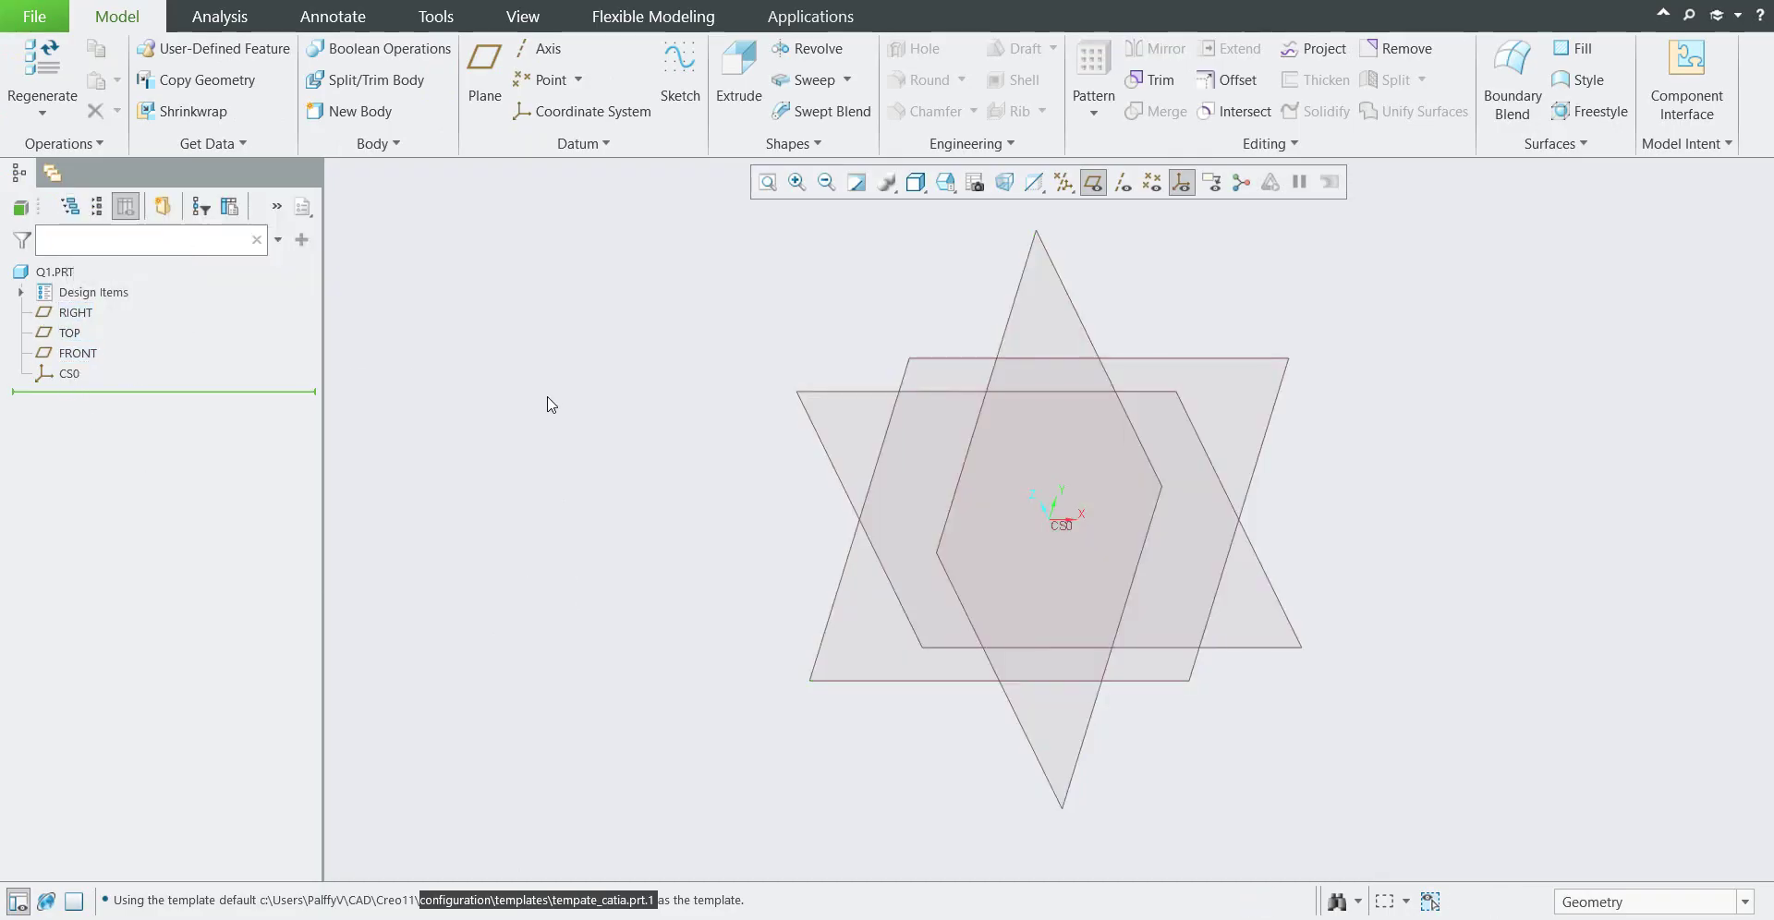